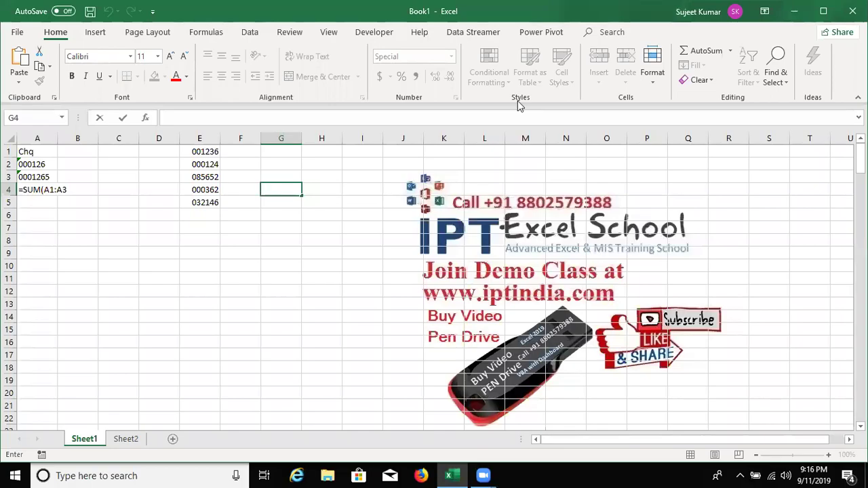
Step: Delete the contents of columns D:E, then everything in column A
{"action": "left_click", "coordinate": [146, 178]}
{"action": "left_click_drag", "start_coordinate": [162, 139], "coordinate": [205, 139]}
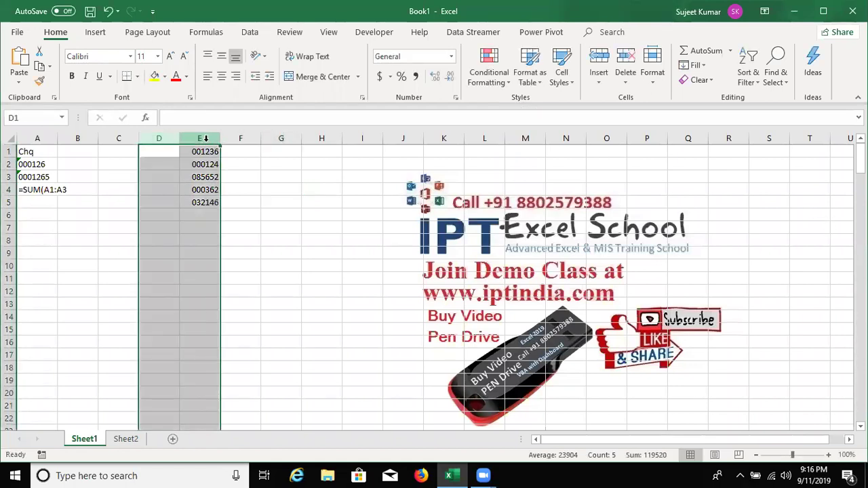
{"action": "key", "text": "Delete"}
{"action": "left_click", "coordinate": [124, 149]}
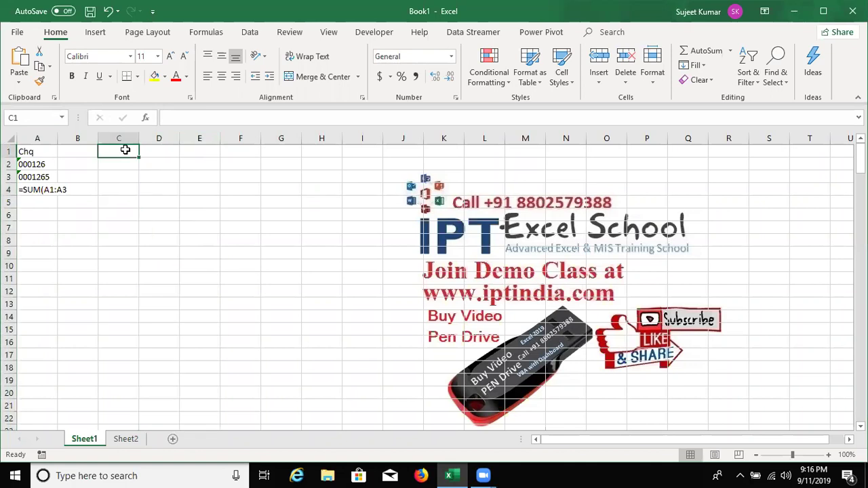
{"action": "left_click", "coordinate": [44, 133]}
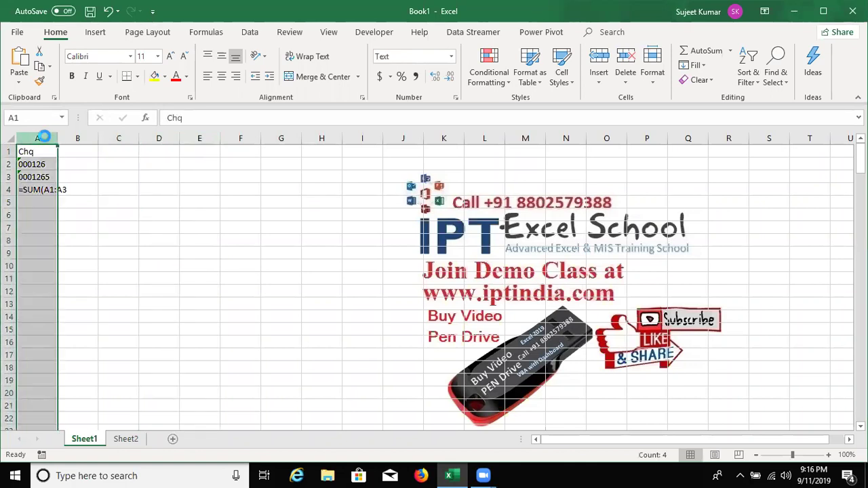
{"action": "key", "text": "Delete"}
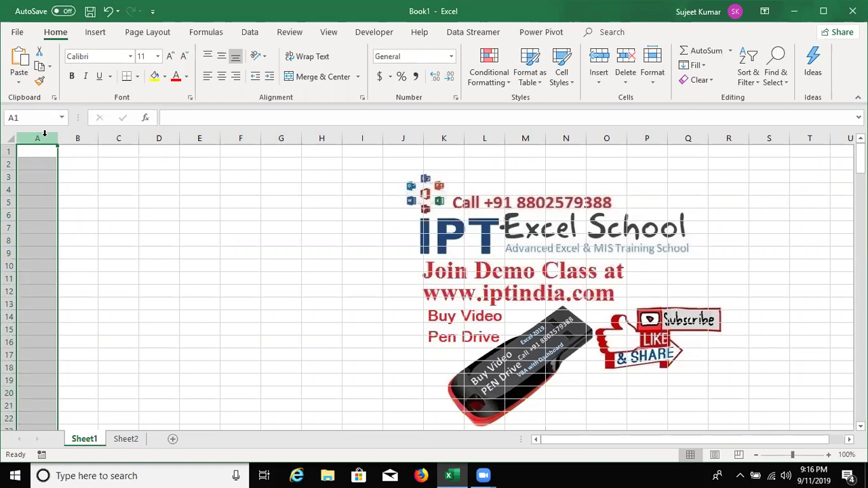
Step: Enter the heading chq in A1 and 00126 in A2, which drops its leading zeros
{"action": "key", "text": "Up"}
{"action": "type", "text": "chq"}
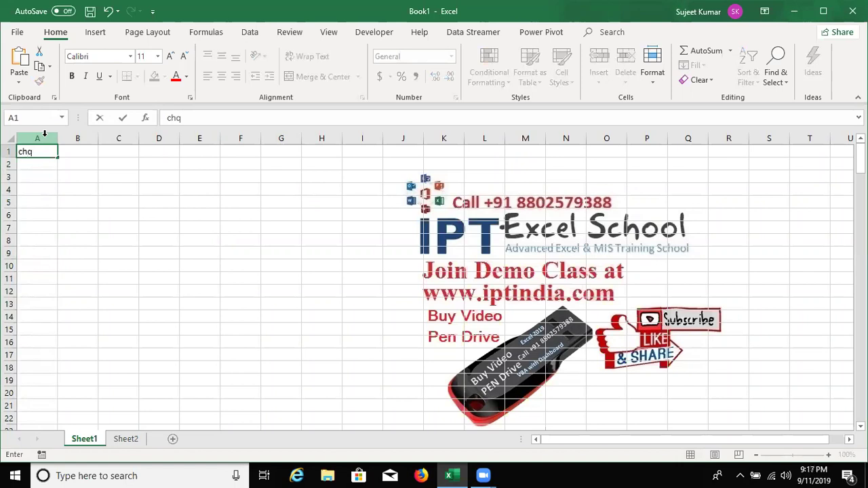
{"action": "key", "text": "Return"}
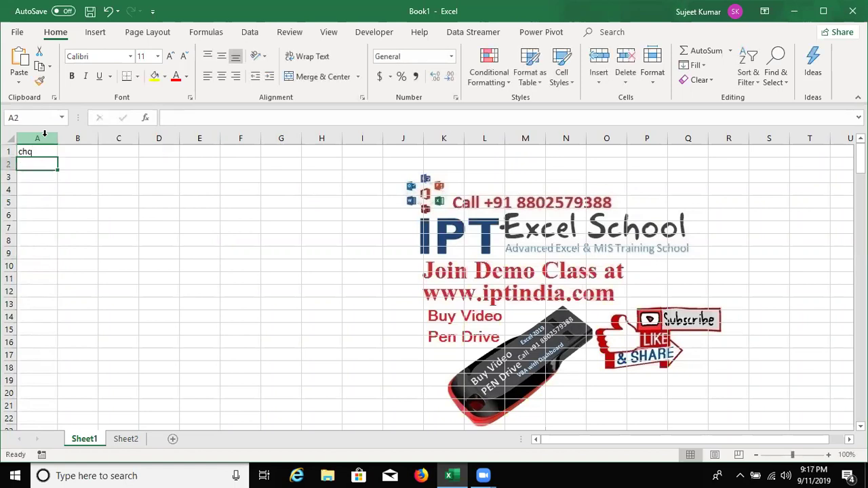
{"action": "type", "text": "00126"}
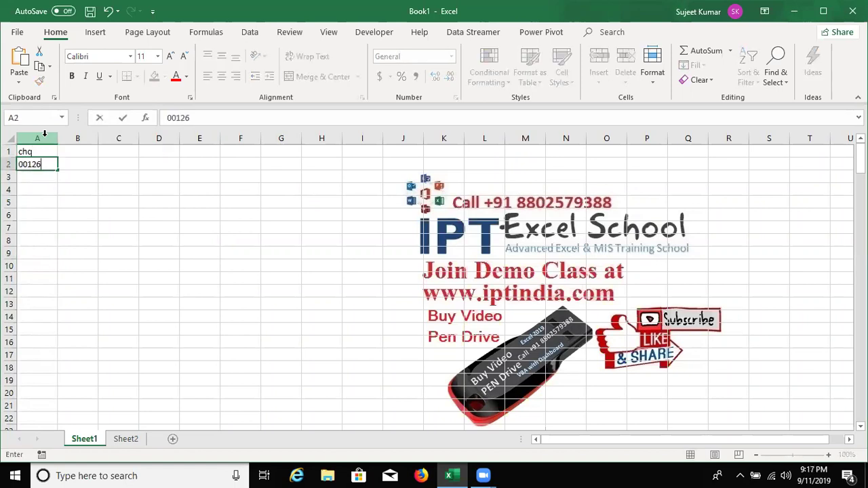
{"action": "key", "text": "Return"}
Step: Re-enter A2 as the text '0001236 so its leading zeros are kept
{"action": "key", "text": "Up"}
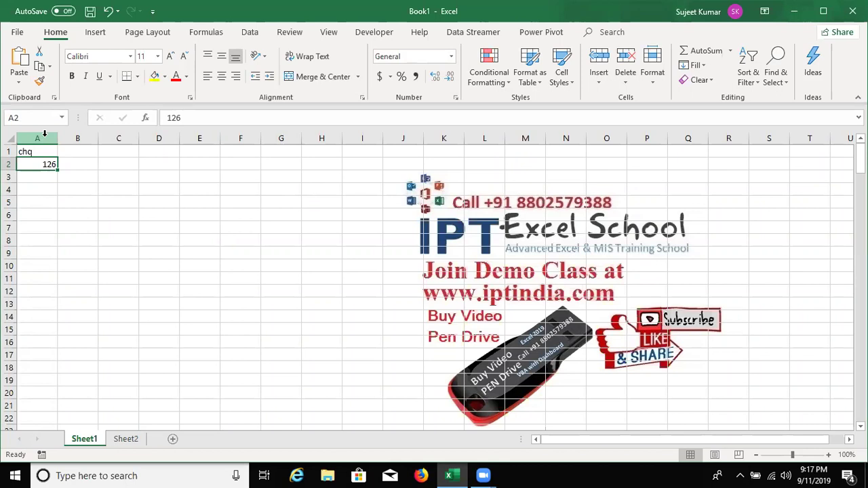
{"action": "type", "text": "'"}
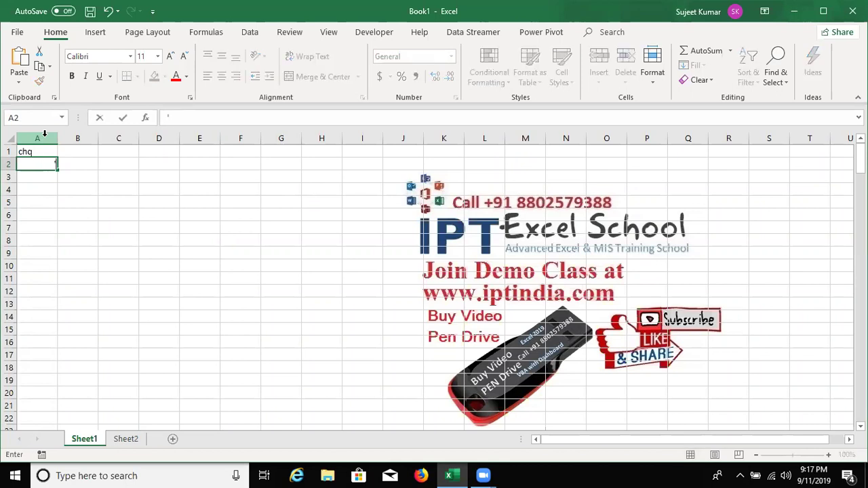
{"action": "type", "text": "0001236"}
{"action": "key", "text": "Return"}
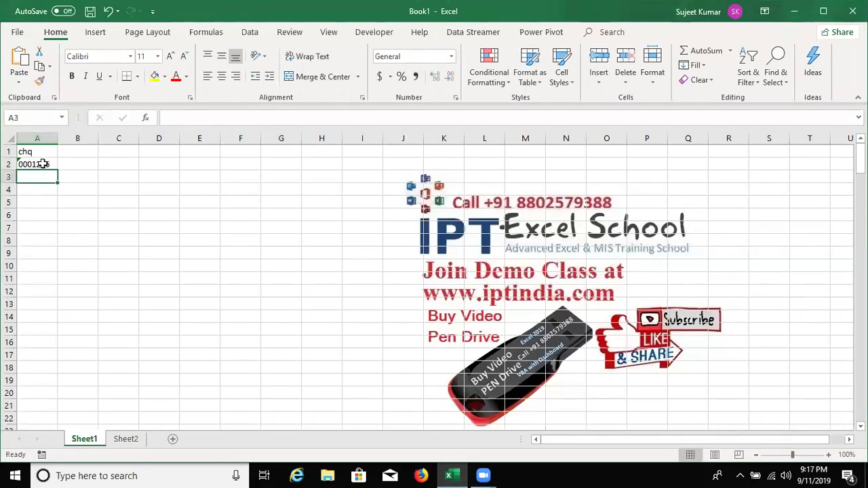
{"action": "left_click", "coordinate": [42, 165]}
{"action": "left_click", "coordinate": [42, 178]}
{"action": "key", "text": "Up"}
{"action": "key", "text": "Up"}
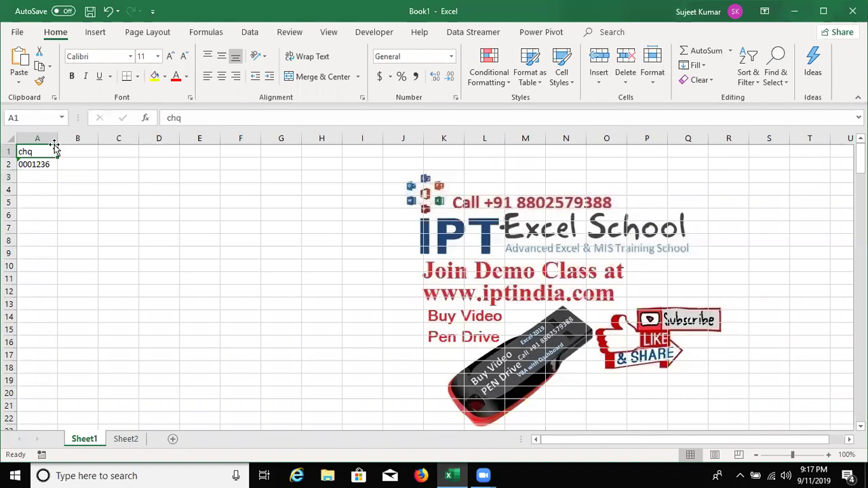
Step: Apply the Text number format to the whole of column A through Format Cells
{"action": "left_click", "coordinate": [41, 138]}
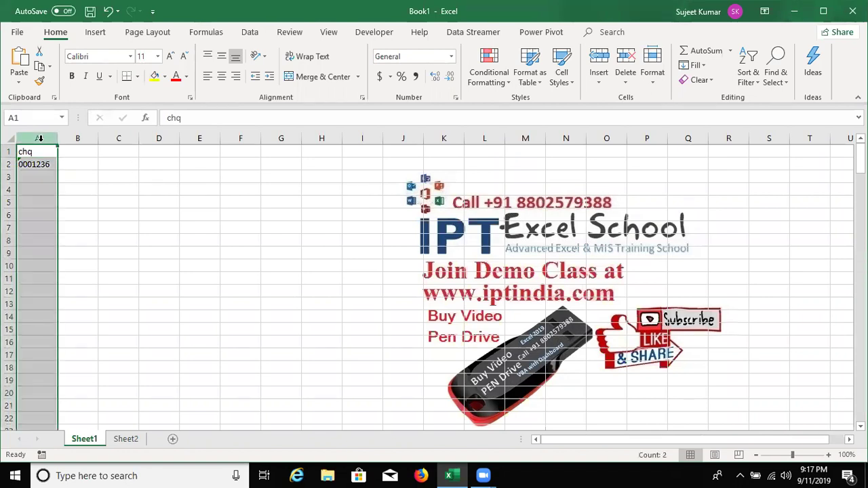
{"action": "right_click", "coordinate": [46, 174]}
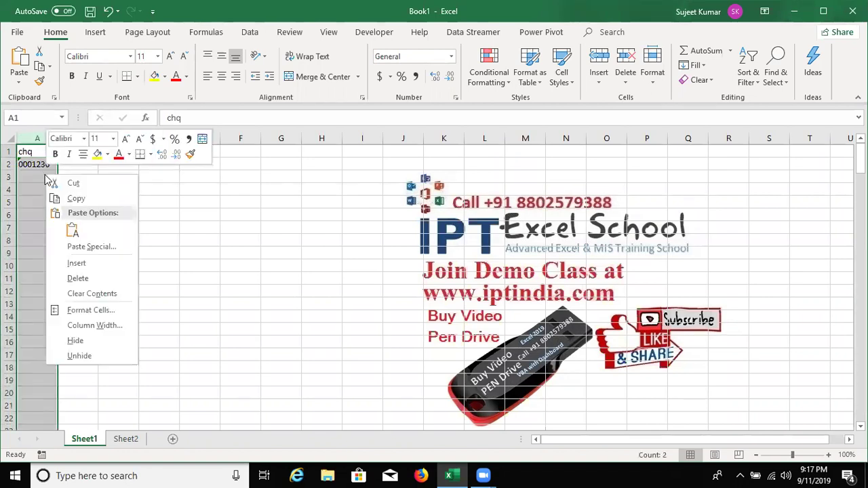
{"action": "left_click", "coordinate": [84, 308]}
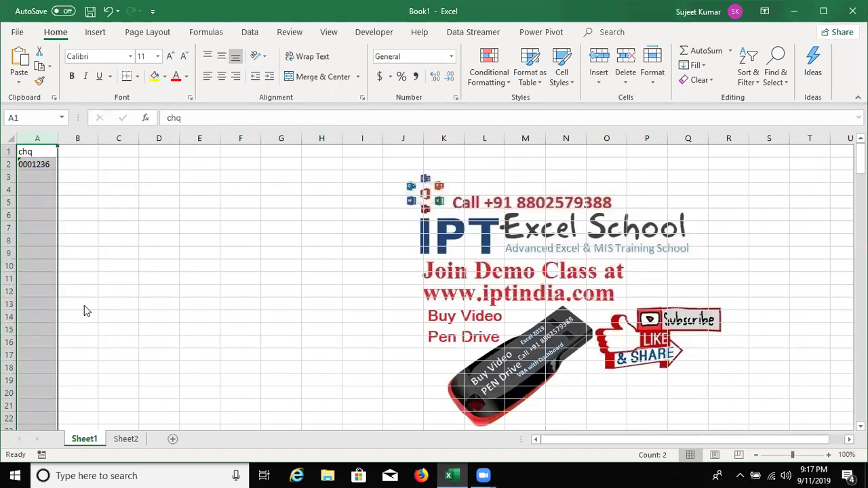
{"action": "left_click", "coordinate": [30, 277]}
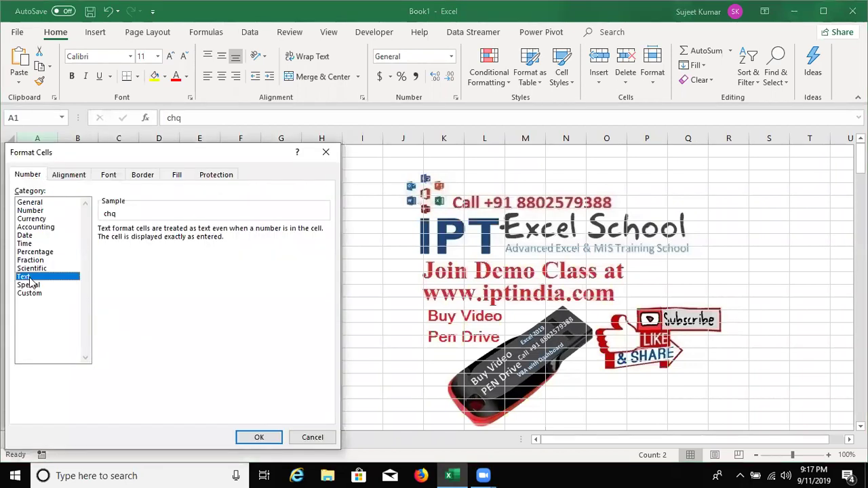
{"action": "left_click", "coordinate": [280, 437]}
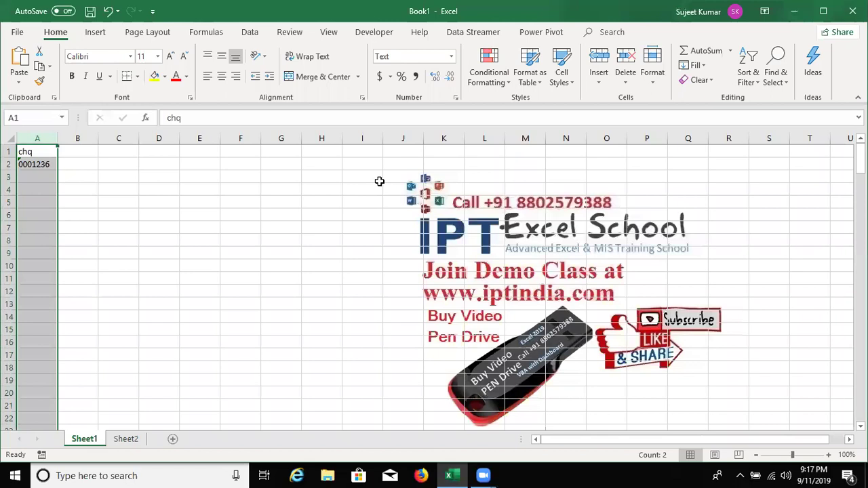
{"action": "left_click", "coordinate": [33, 176]}
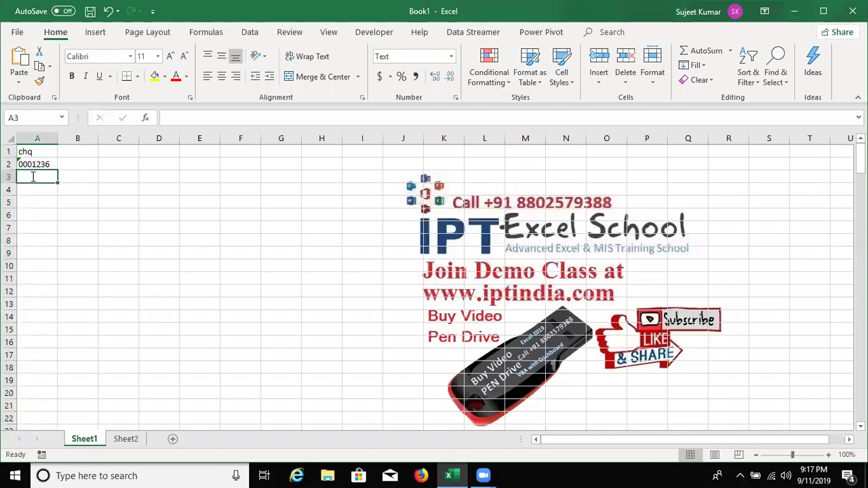
Step: Enter 001265 in A3, and in A4 enter =SUM( over A1:A3, which stays as text
{"action": "type", "text": "001265"}
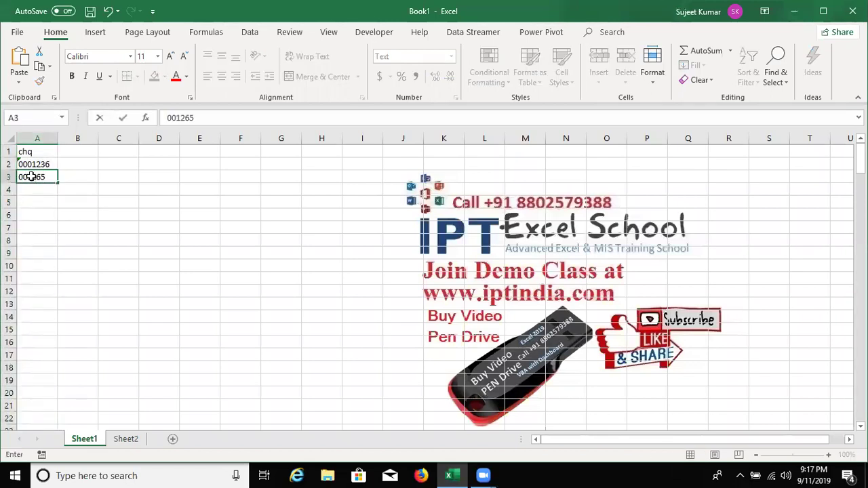
{"action": "key", "text": "Return"}
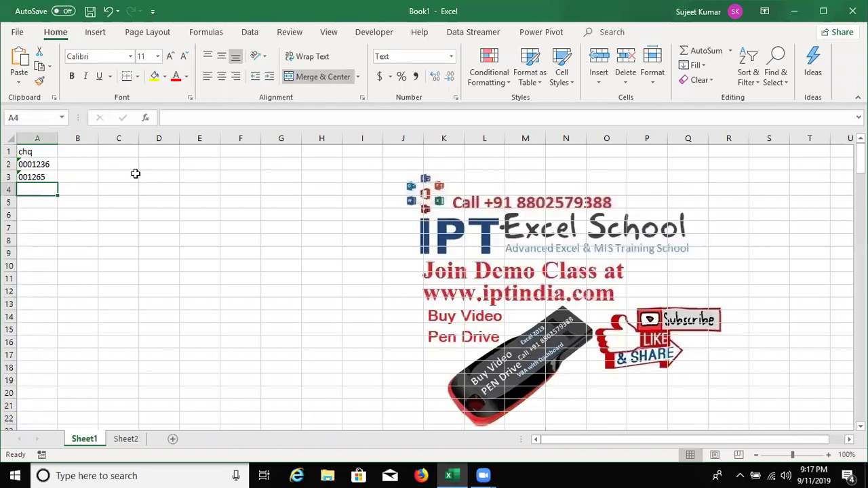
{"action": "left_click", "coordinate": [44, 191]}
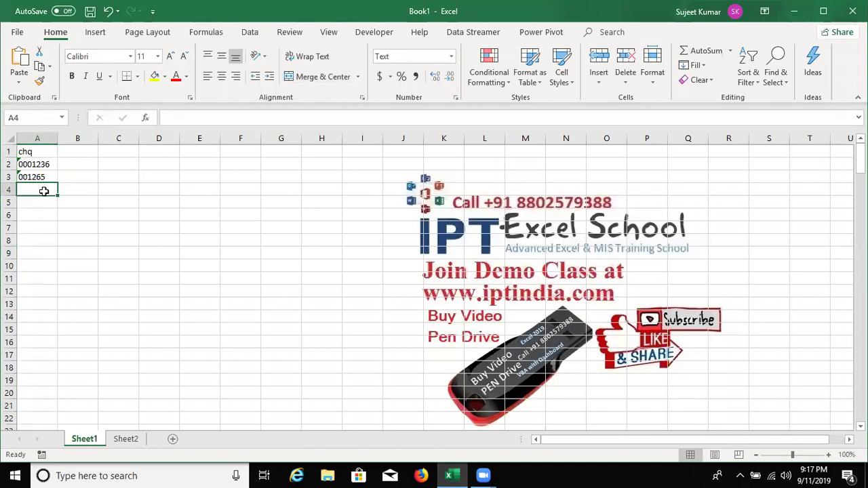
{"action": "type", "text": "=sum"}
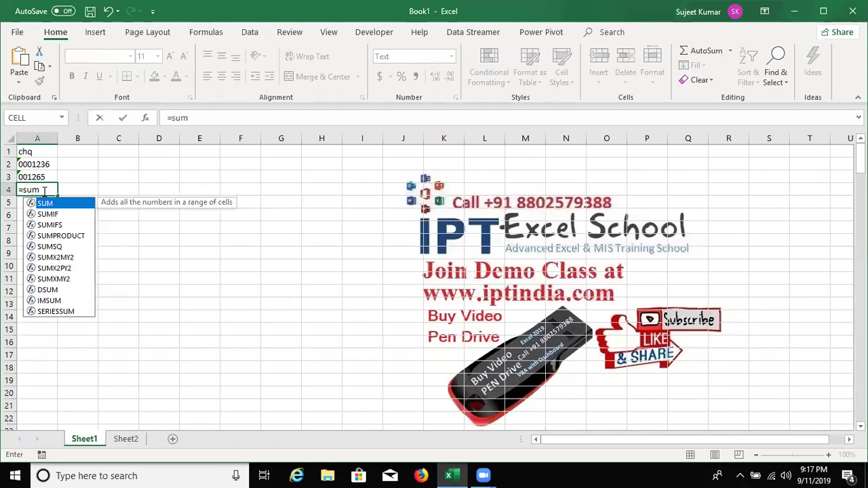
{"action": "type", "text": "("}
{"action": "key", "text": "Up"}
{"action": "key", "text": "shift+Up"}
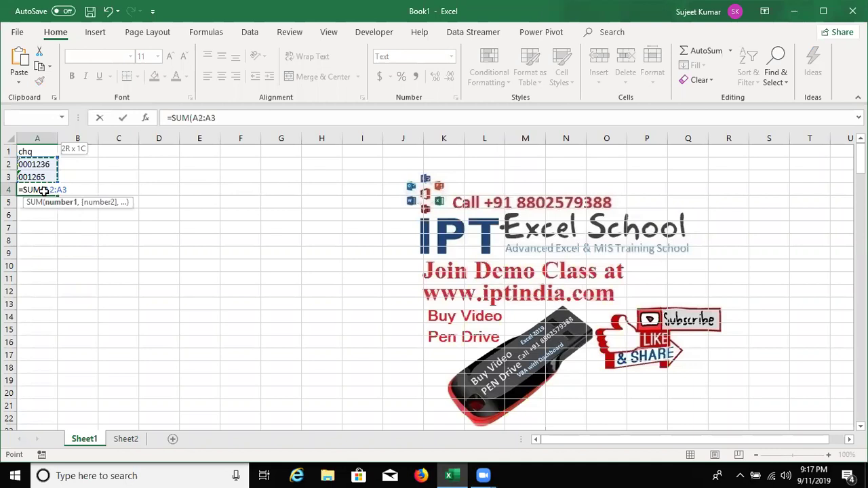
{"action": "key", "text": "shift+Up"}
{"action": "key", "text": "ctrl+Return"}
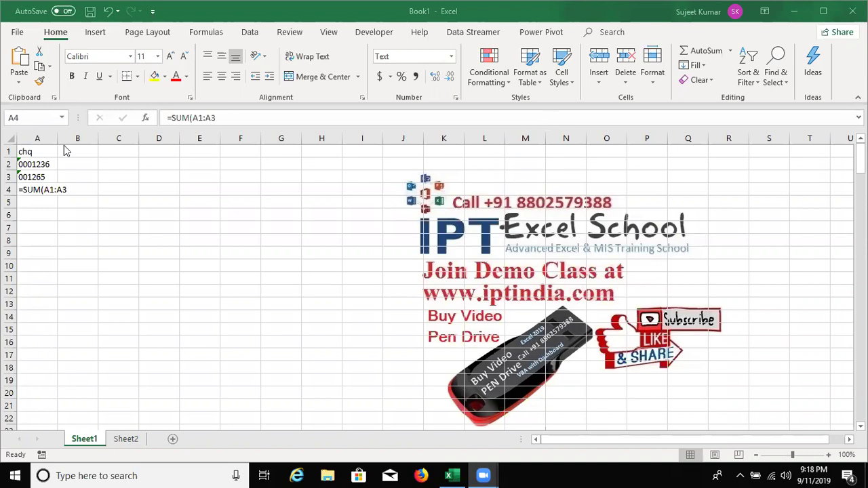
Step: Enter the heading chq in D1 and 125 in D2, which displays as 000125
{"action": "key", "text": "ctrl+Home"}
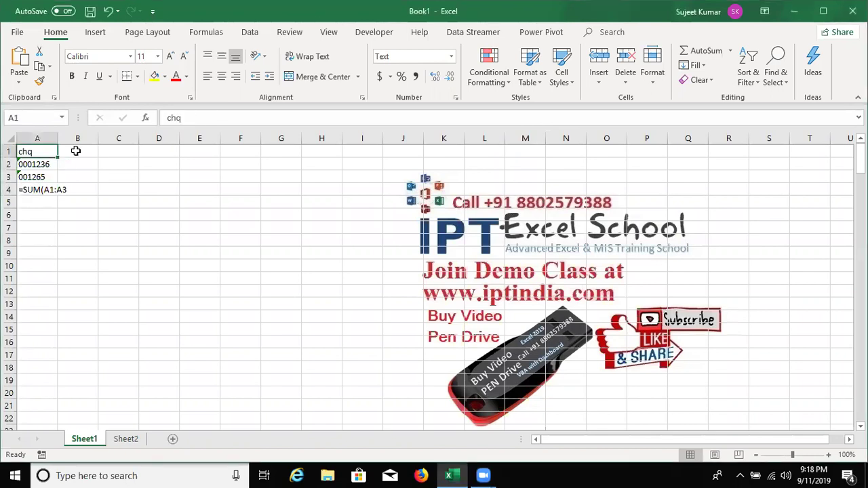
{"action": "key", "text": "shift+Down"}
{"action": "key", "text": "shift+Down"}
{"action": "key", "text": "shift+Down"}
{"action": "key", "text": "shift+Up"}
{"action": "key", "text": "Down"}
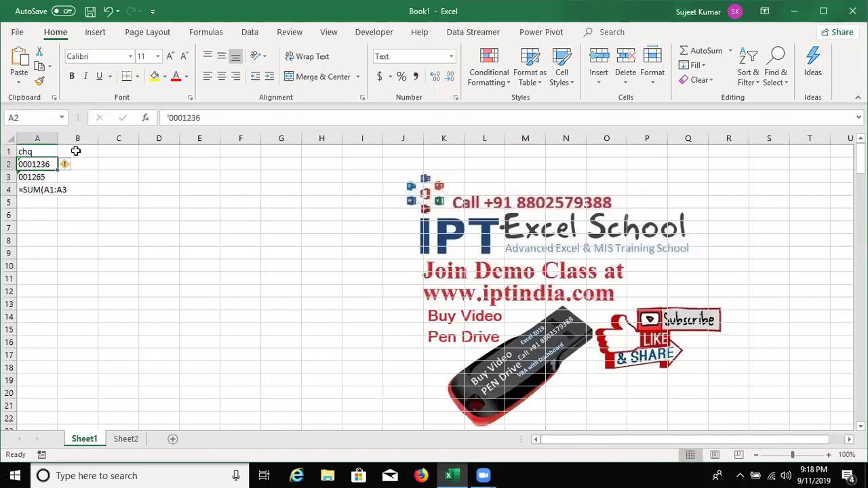
{"action": "key", "text": "Right"}
{"action": "key", "text": "Right"}
{"action": "key", "text": "Up"}
{"action": "key", "text": "Right"}
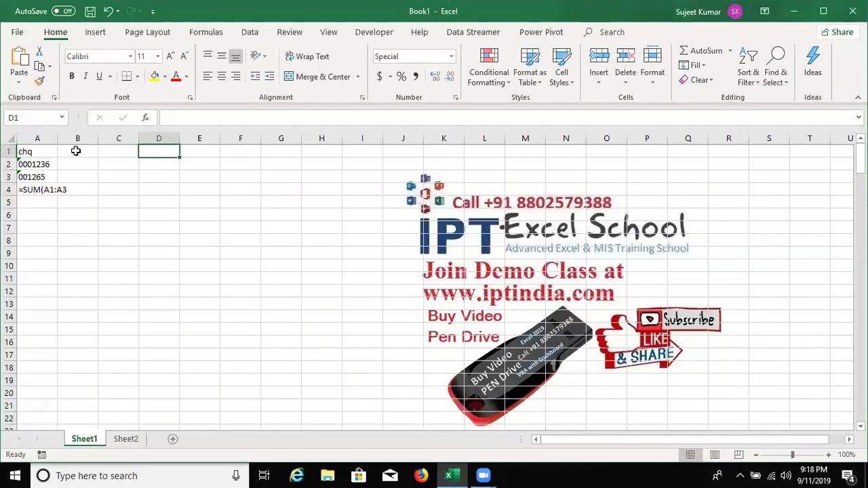
{"action": "type", "text": "ch"}
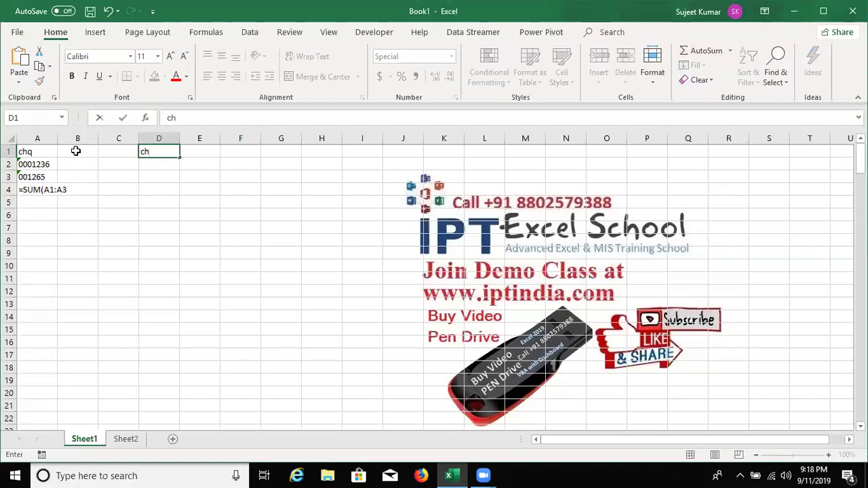
{"action": "type", "text": "q"}
{"action": "key", "text": "Return"}
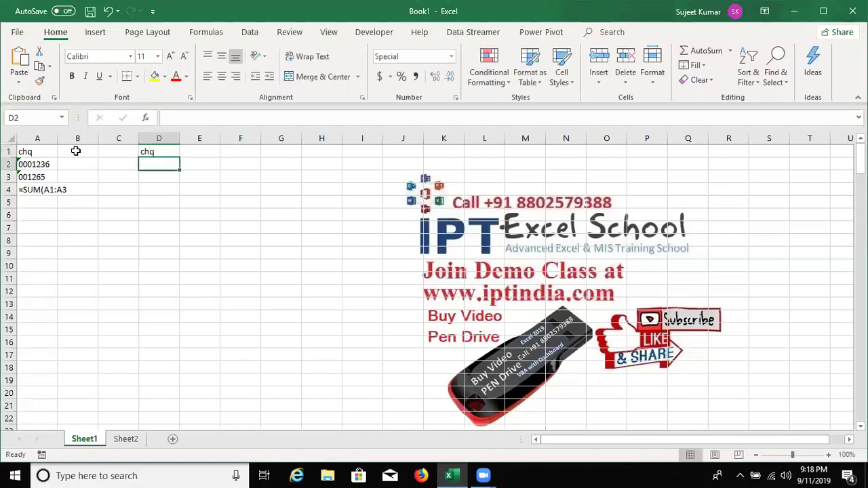
{"action": "type", "text": "125"}
{"action": "key", "text": "Return"}
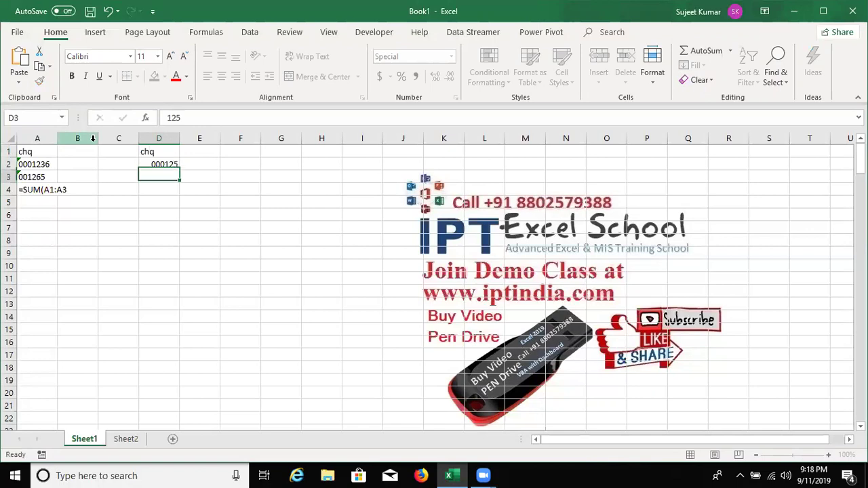
{"action": "type", "text": "33123"}
{"action": "key", "text": "Escape"}
{"action": "key", "text": "Up"}
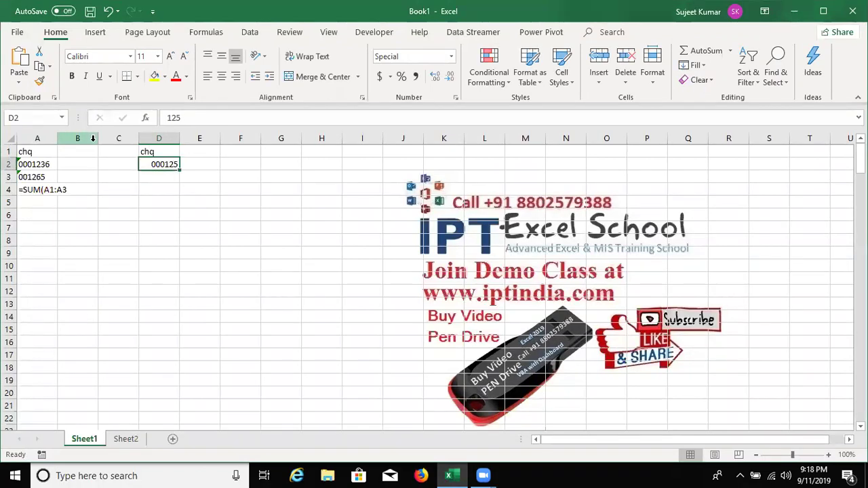
{"action": "key", "text": "Right"}
Step: Format-paint the General number format onto D2:D11
{"action": "left_click", "coordinate": [39, 80]}
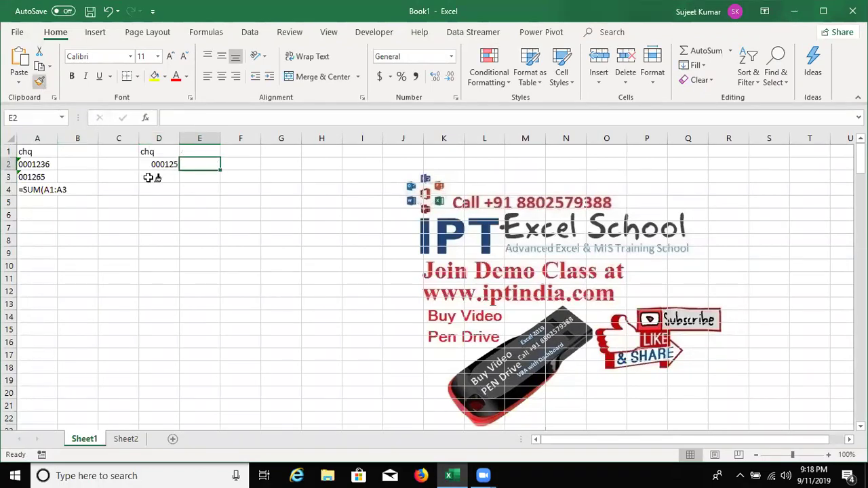
{"action": "left_click_drag", "start_coordinate": [151, 165], "coordinate": [154, 285]}
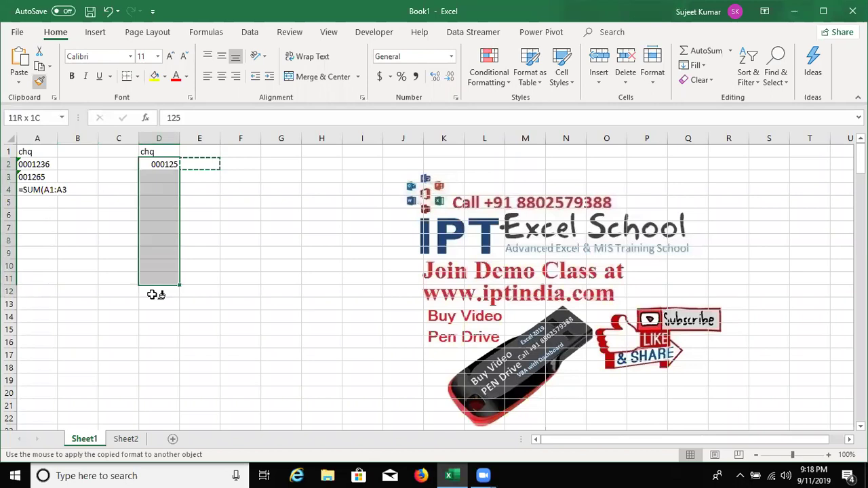
{"action": "left_click_drag", "start_coordinate": [154, 173], "coordinate": [154, 173]}
Step: Enter 79646, 13263, 336 and 1263 in D3:D6 and select D2:D6
{"action": "left_click", "coordinate": [154, 173]}
{"action": "type", "text": "79"}
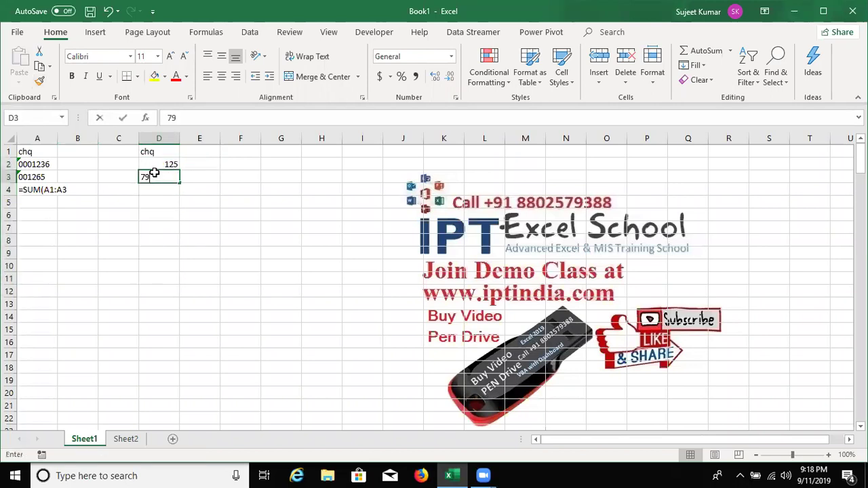
{"action": "type", "text": "646"}
{"action": "key", "text": "Return"}
{"action": "type", "text": "13263"}
{"action": "key", "text": "Return"}
{"action": "type", "text": "33"}
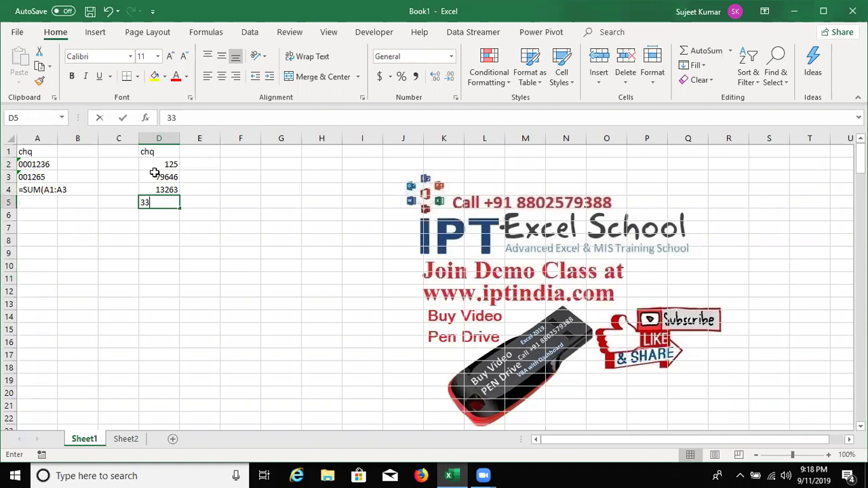
{"action": "type", "text": "6"}
{"action": "key", "text": "ctrl+Return"}
{"action": "key", "text": "Return"}
{"action": "type", "text": "1263"}
{"action": "key", "text": "Return"}
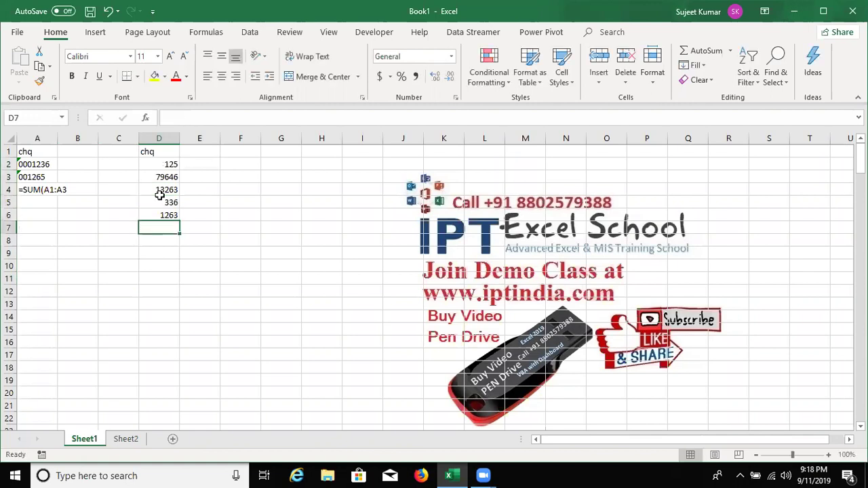
{"action": "left_click_drag", "start_coordinate": [159, 164], "coordinate": [160, 211]}
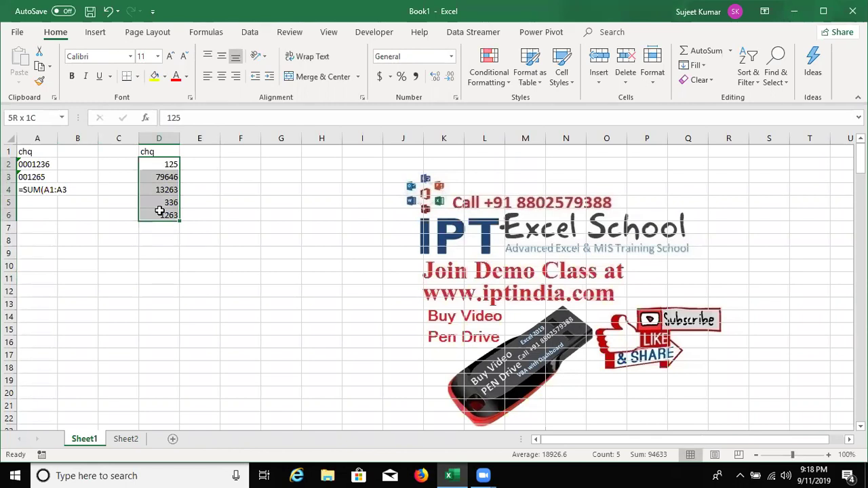
Step: Apply the custom format 000000 to D2:D6, showing 000125, 079646, 013263, 000336, 001263
{"action": "left_click", "coordinate": [456, 97]}
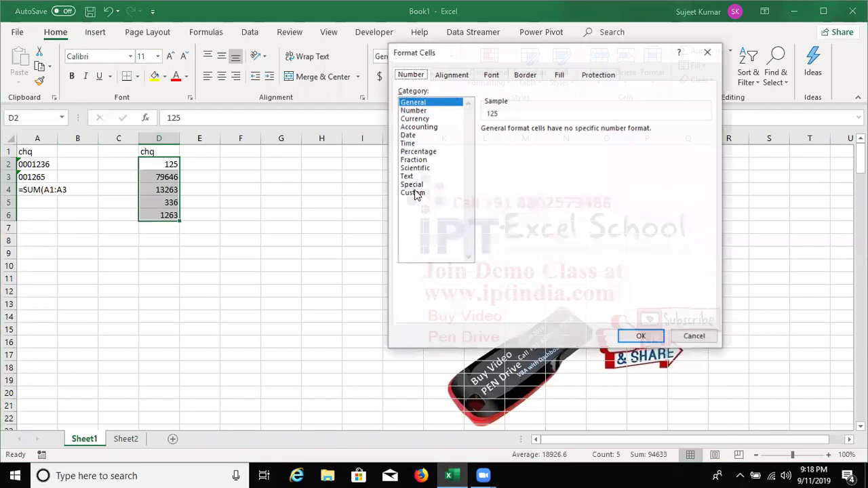
{"action": "left_click", "coordinate": [416, 192]}
{"action": "double_click", "coordinate": [497, 139]}
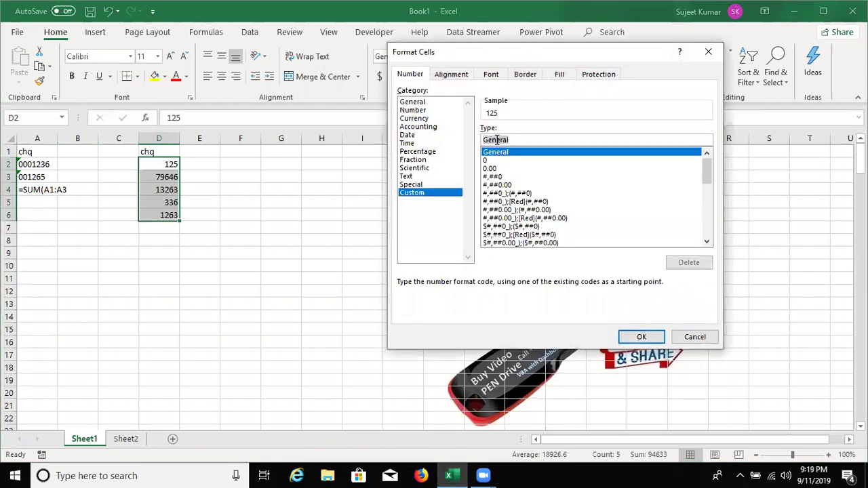
{"action": "type", "text": "000000"}
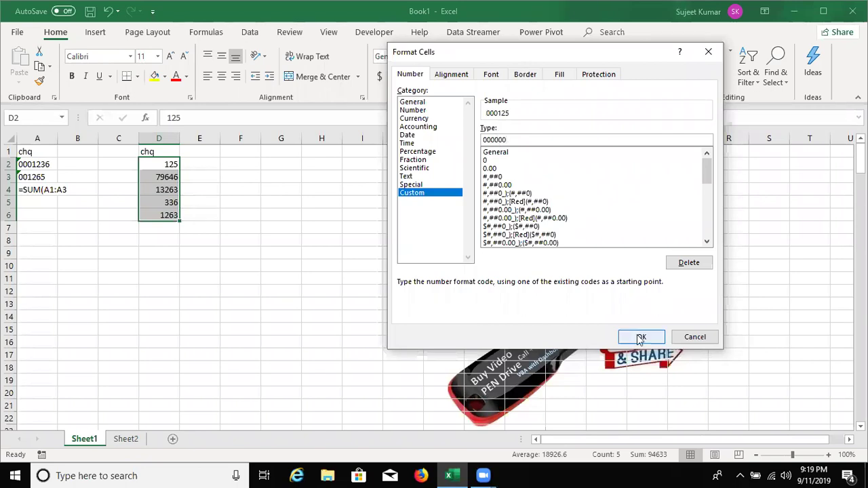
{"action": "key", "text": "Return"}
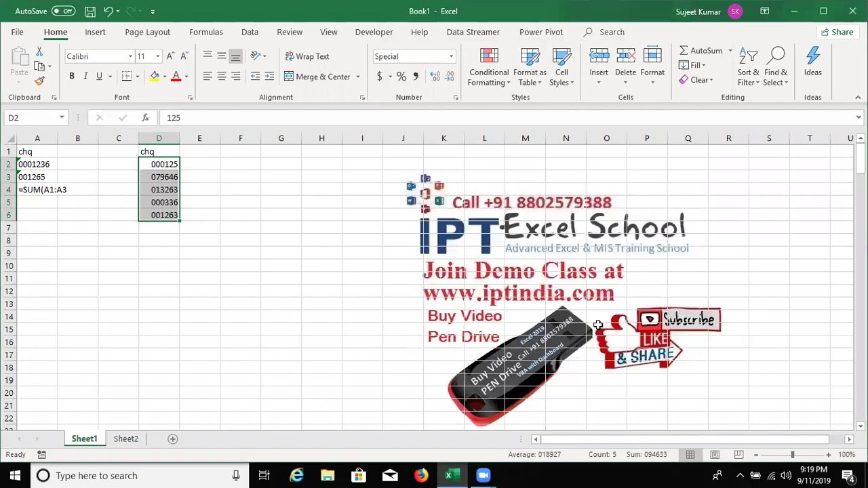
{"action": "key", "text": "Up"}
{"action": "key", "text": "ctrl+Down"}
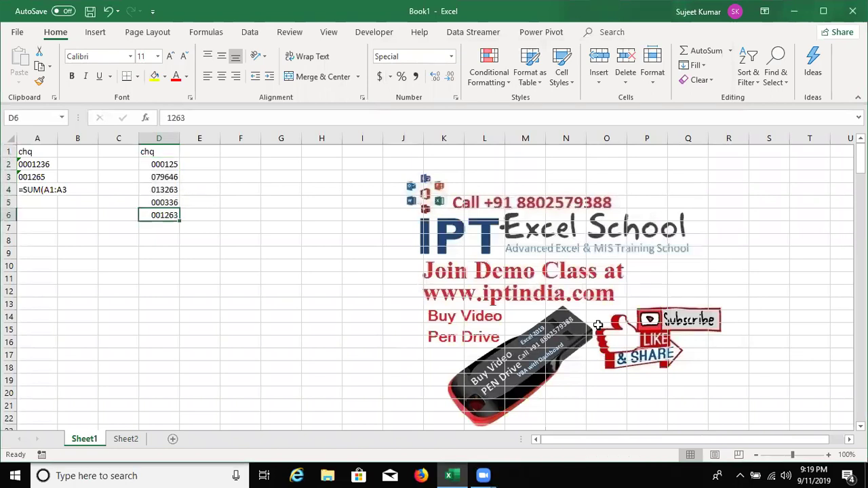
{"action": "key", "text": "Up"}
{"action": "key", "text": "Up"}
{"action": "key", "text": "Up"}
{"action": "key", "text": "Right"}
{"action": "key", "text": "Right"}
{"action": "key", "text": "Right"}
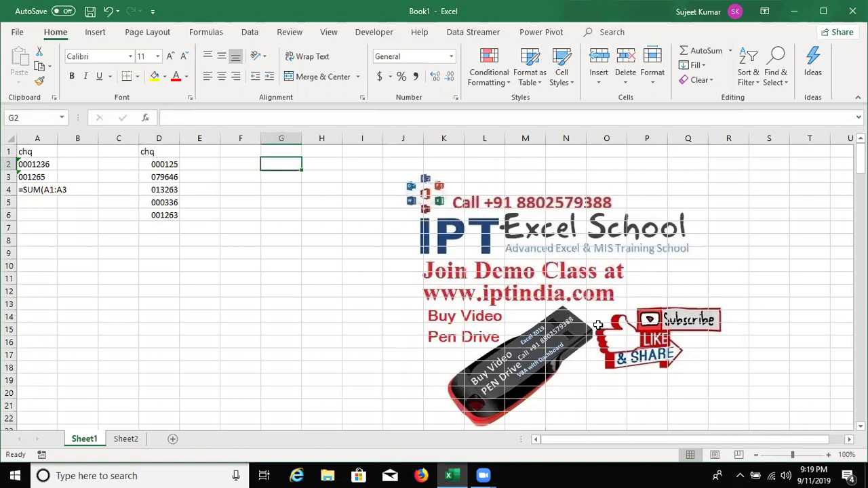
Step: Enter '000125 as text in G2 and =D2=G2 in F3, which returns FALSE
{"action": "type", "text": "'00012"}
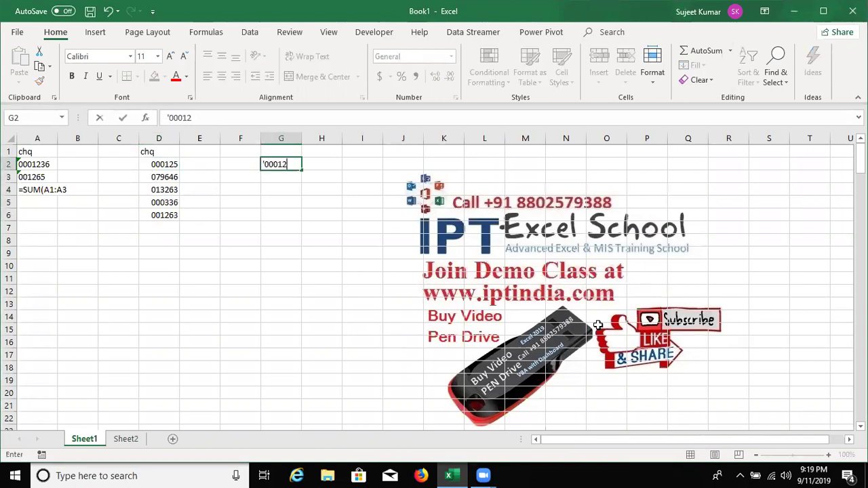
{"action": "type", "text": "5"}
{"action": "key", "text": "Return"}
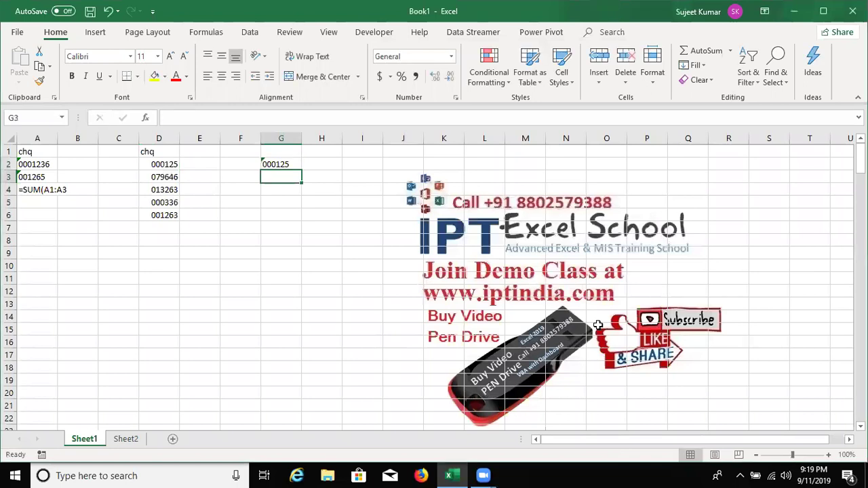
{"action": "key", "text": "Left"}
{"action": "type", "text": "="}
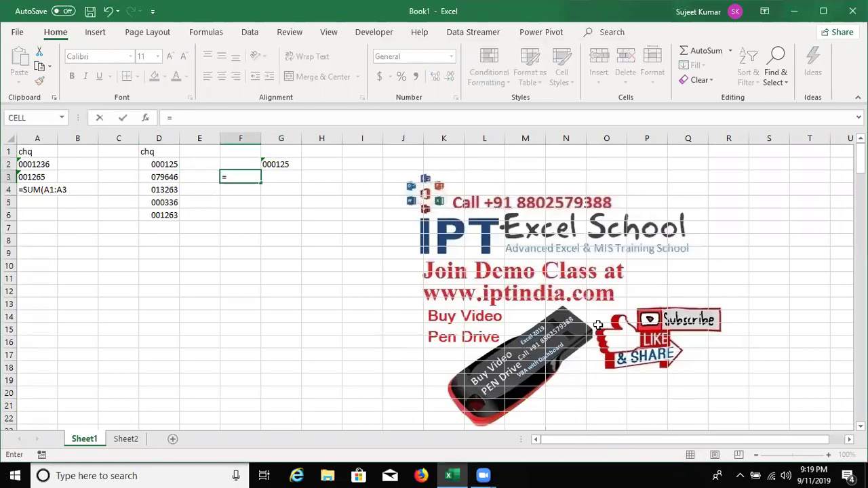
{"action": "key", "text": "Up"}
{"action": "key", "text": "Left"}
{"action": "key", "text": "Left"}
{"action": "type", "text": "="}
{"action": "key", "text": "Up"}
{"action": "key", "text": "Right"}
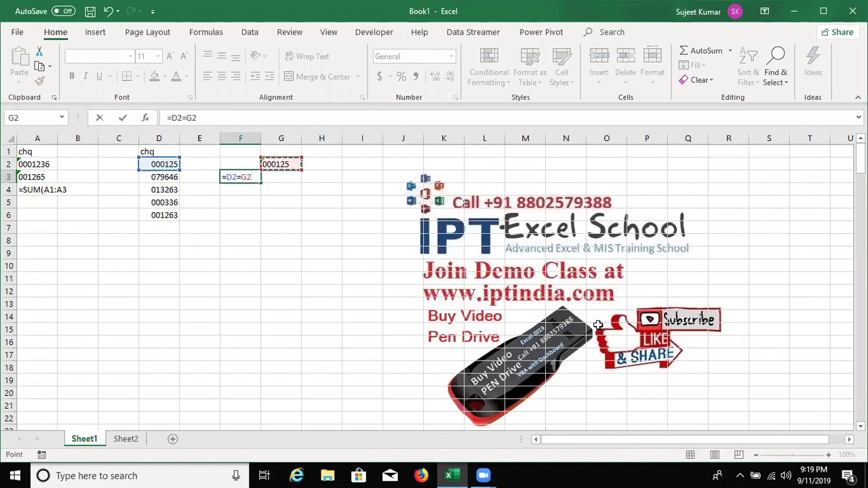
{"action": "key", "text": "ctrl+Return"}
{"action": "key", "text": "Up"}
{"action": "key", "text": "Left"}
{"action": "key", "text": "Left"}
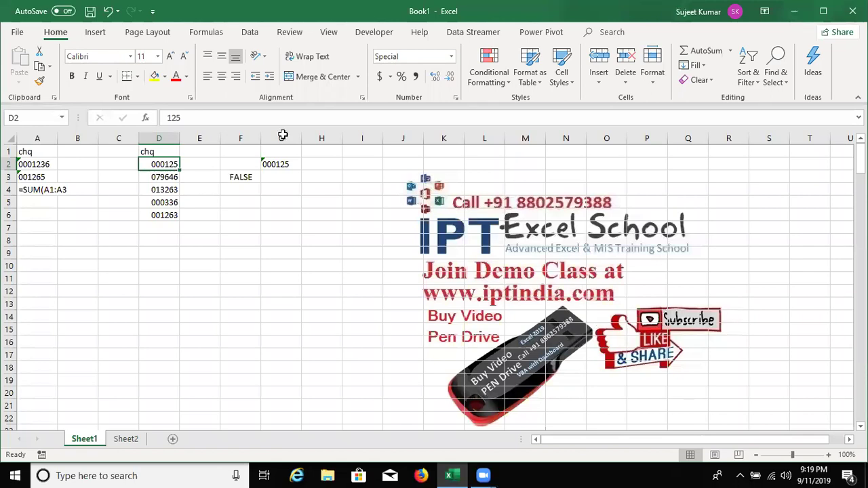
{"action": "left_click_drag", "start_coordinate": [241, 138], "coordinate": [282, 137]}
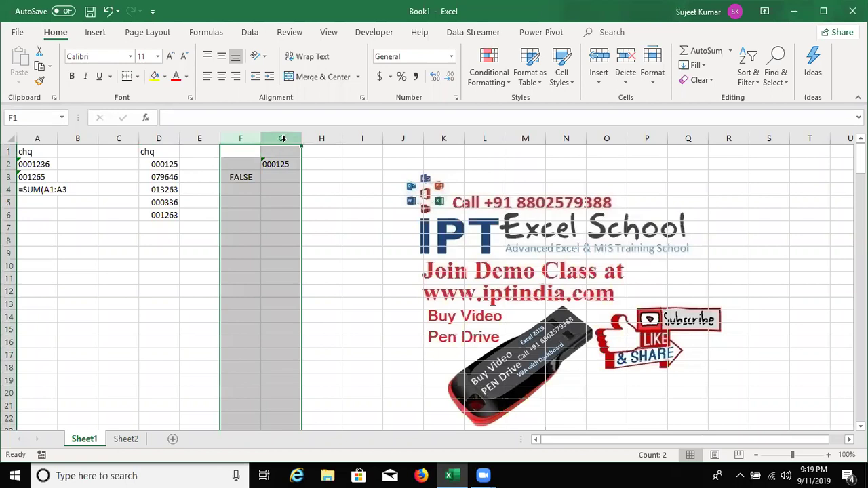
Step: Clear columns F and G and reset D2:D6 to General format, showing 125 through 1263
{"action": "key", "text": "Delete"}
{"action": "key", "text": "Left"}
{"action": "key", "text": "Left"}
{"action": "key", "text": "Down"}
{"action": "key", "text": "ctrl+shift+Down"}
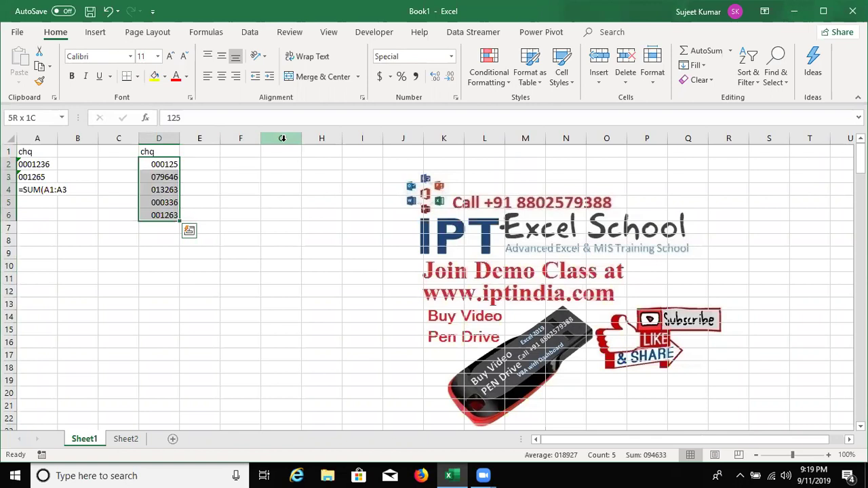
{"action": "key", "text": "ctrl+shift+asciitilde"}
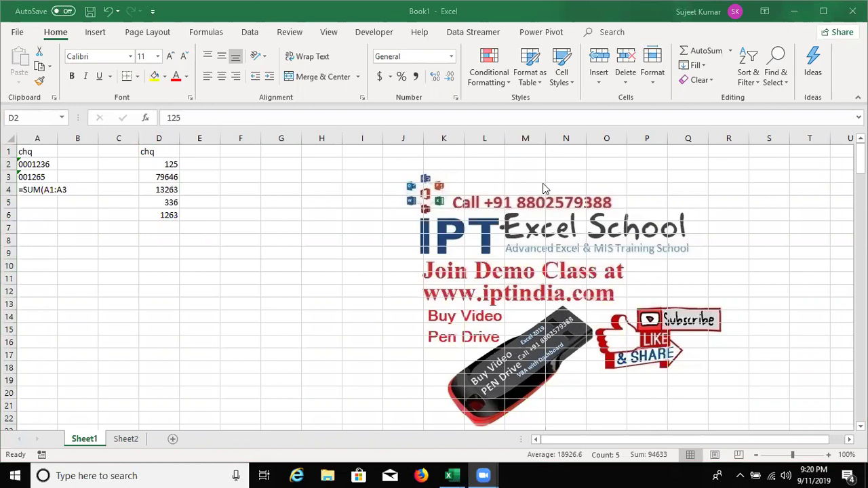
{"action": "key", "text": "super"}
Step: Launch GoToMeeting from the Windows search for 'got', close its start window, and return to E2
{"action": "type", "text": "got"}
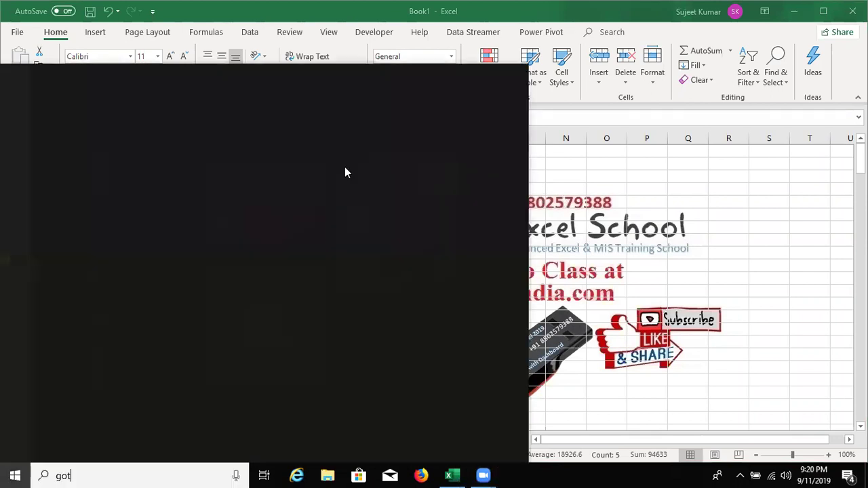
{"action": "left_click", "coordinate": [365, 177]}
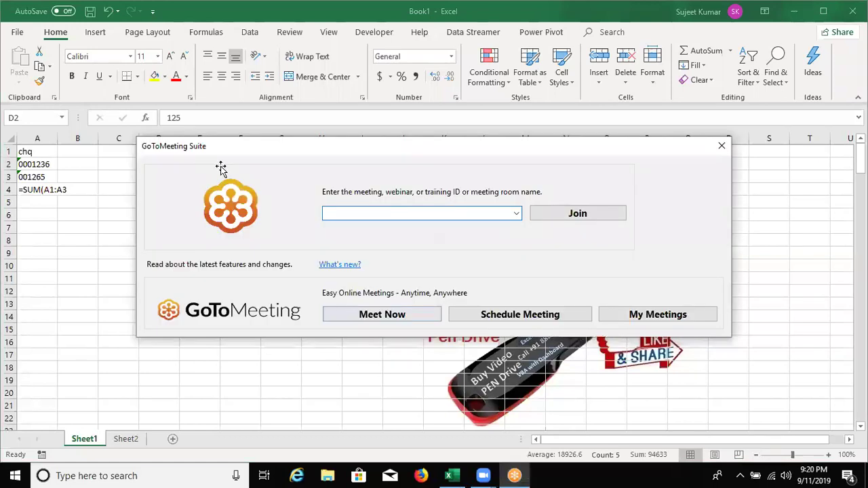
{"action": "key", "text": "alt+F4"}
{"action": "left_click", "coordinate": [220, 168]}
{"action": "key", "text": "Up"}
{"action": "key", "text": "Down"}
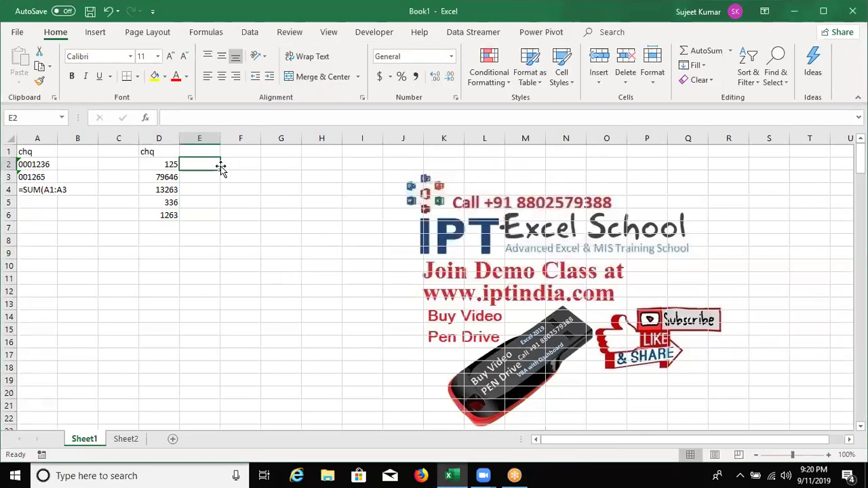
Step: Enter the formula =TEXT(D2,"000000") in E2
{"action": "type", "text": "=te"}
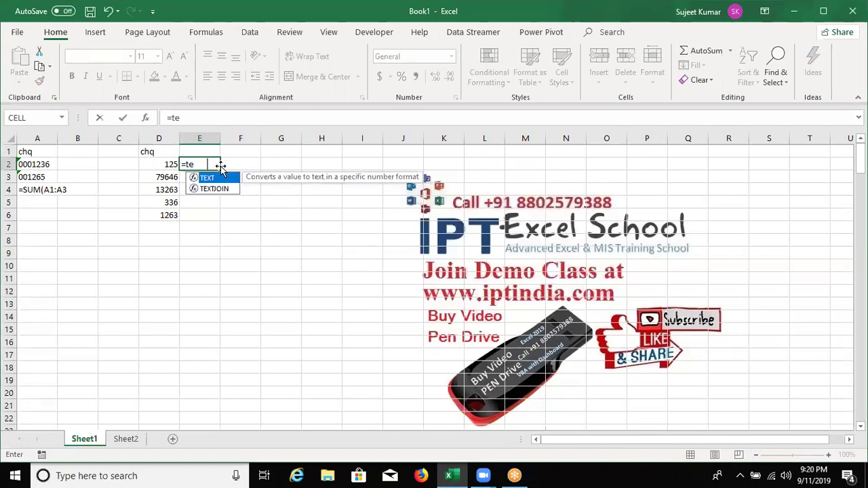
{"action": "key", "text": "Tab"}
{"action": "key", "text": "Left"}
{"action": "type", "text": ",\"000"}
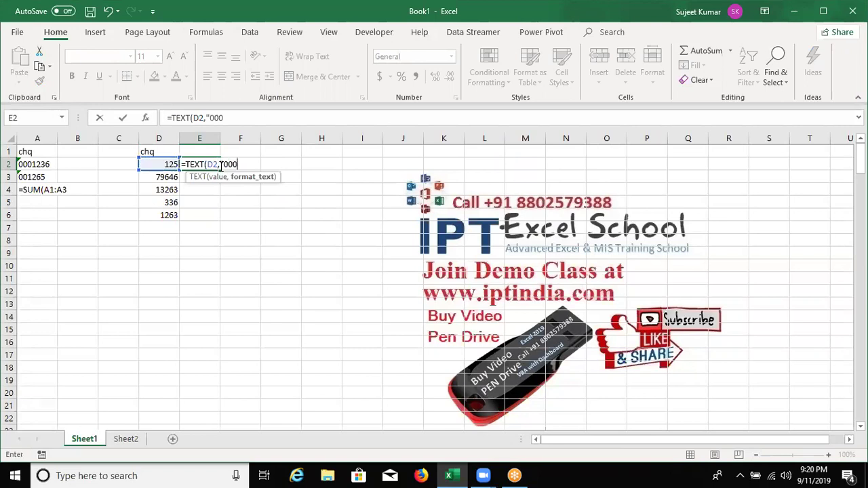
{"action": "type", "text": "00"}
{"action": "type", "text": "0"}
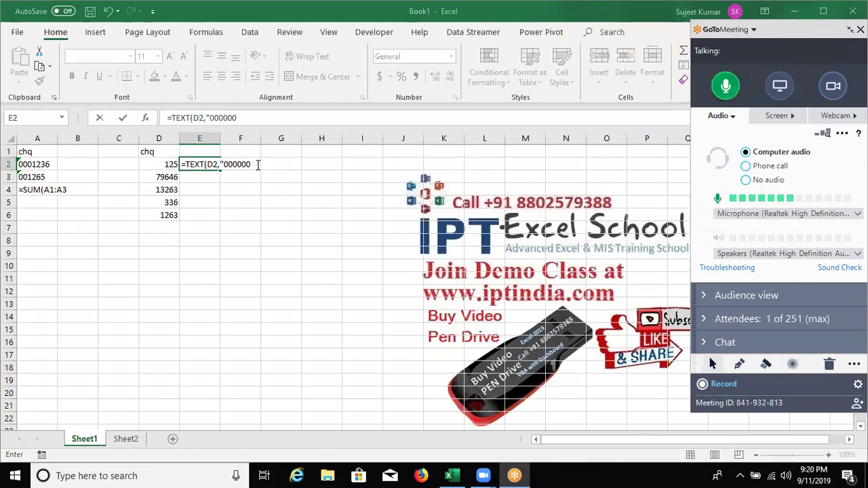
{"action": "type", "text": "\""}
{"action": "key", "text": "Return"}
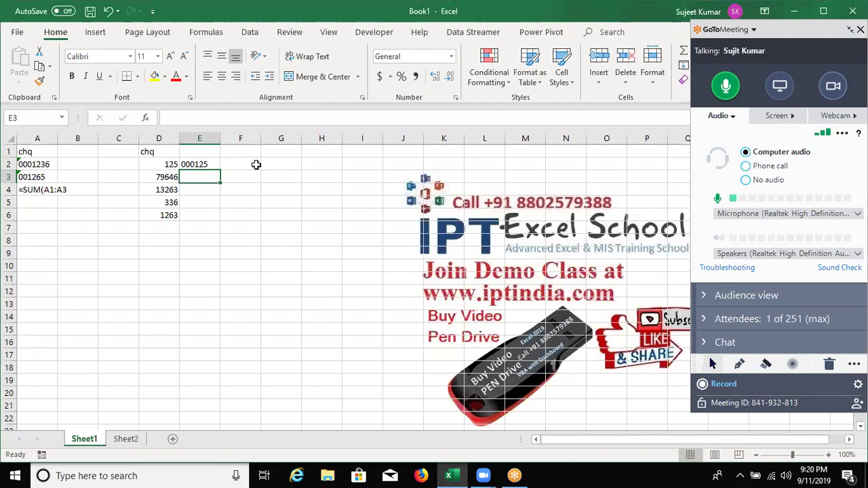
Step: Fill the TEXT formula down to E6, giving six-digit text 000125 through 001263
{"action": "left_click", "coordinate": [212, 166]}
{"action": "double_click", "coordinate": [217, 169]}
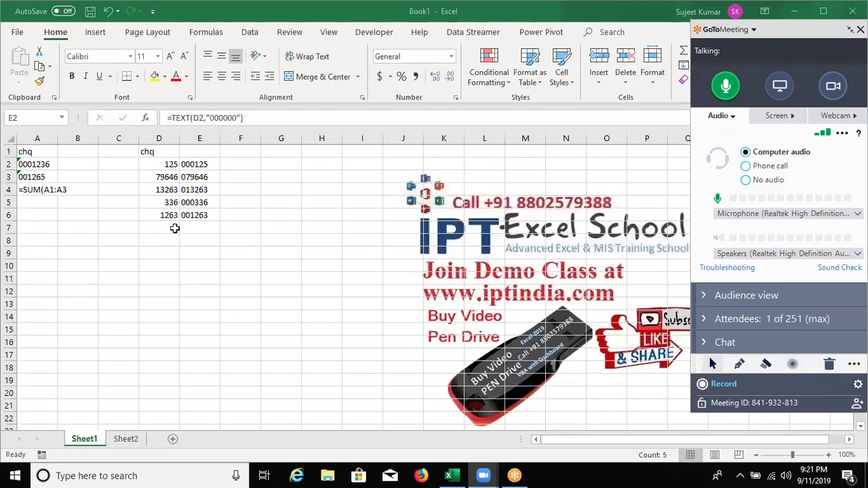
{"action": "key", "text": "ctrl+shift+Down"}
{"action": "key", "text": "shift+BackSpace"}
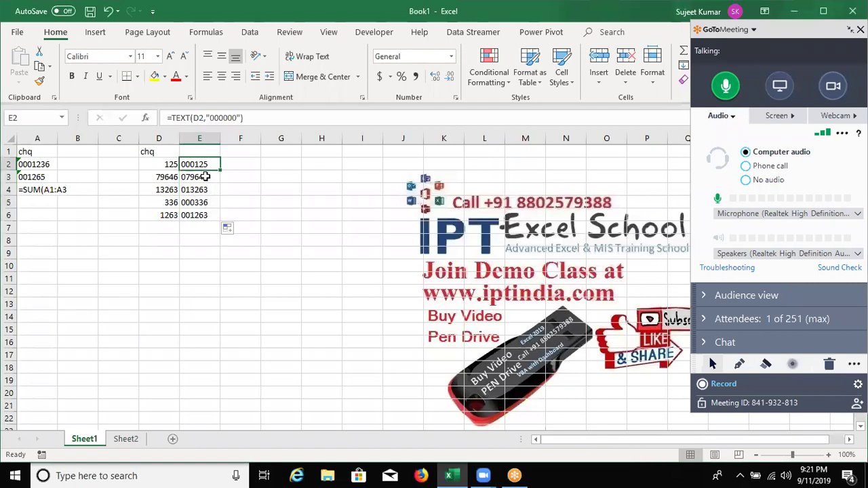
{"action": "key", "text": "ctrl+Down"}
{"action": "key", "text": "ctrl+Up"}
{"action": "key", "text": "Down"}
{"action": "key", "text": "Down"}
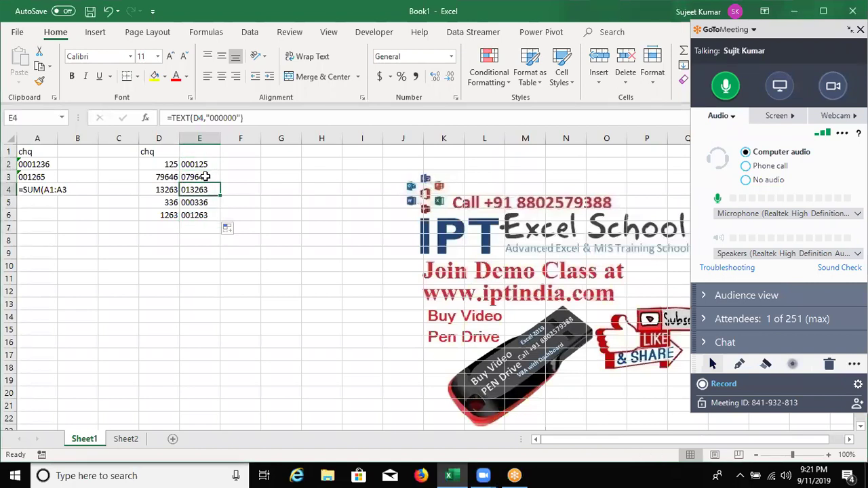
{"action": "key", "text": "Up"}
{"action": "key", "text": "Up"}
{"action": "key", "text": "Up"}
{"action": "key", "text": "Right"}
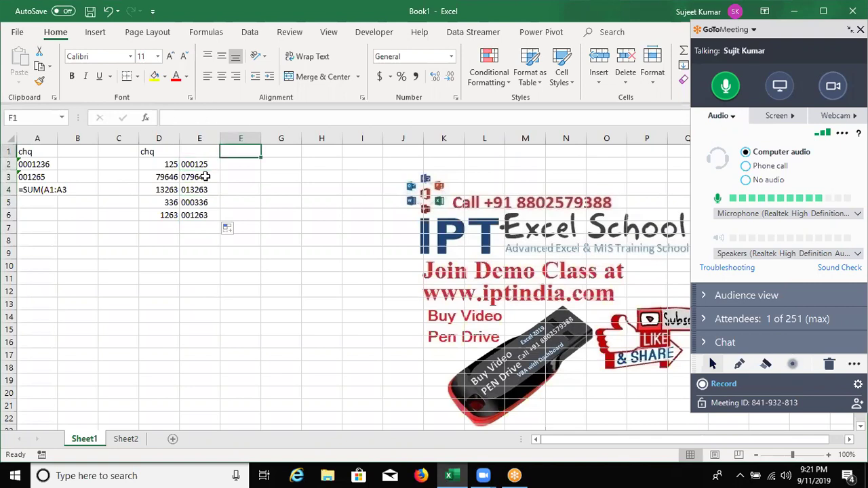
{"action": "type", "text": "m"}
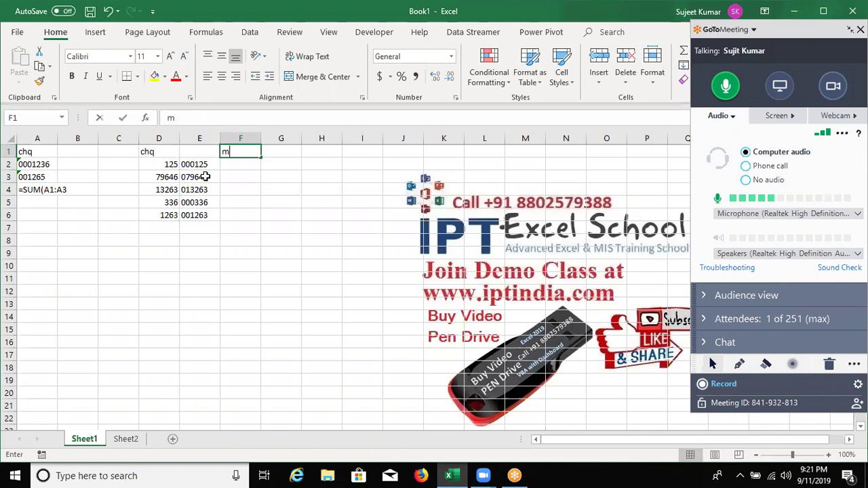
{"action": "type", "text": "obil"}
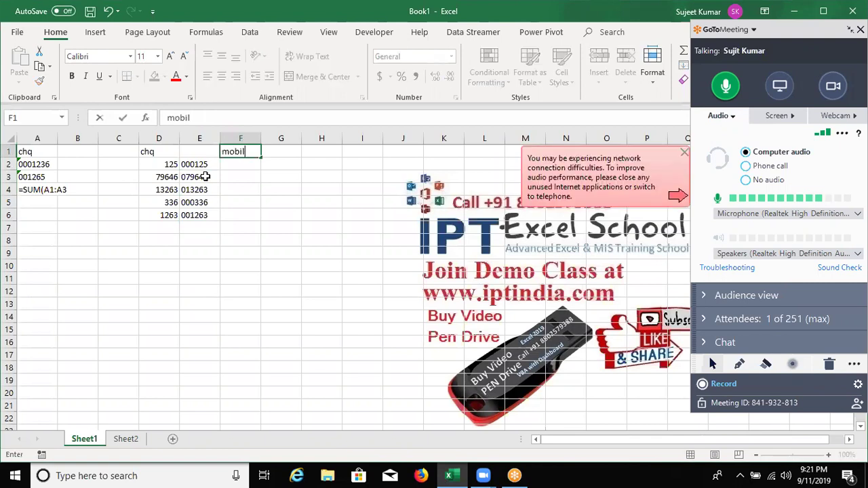
{"action": "type", "text": "e"}
{"action": "key", "text": "Return"}
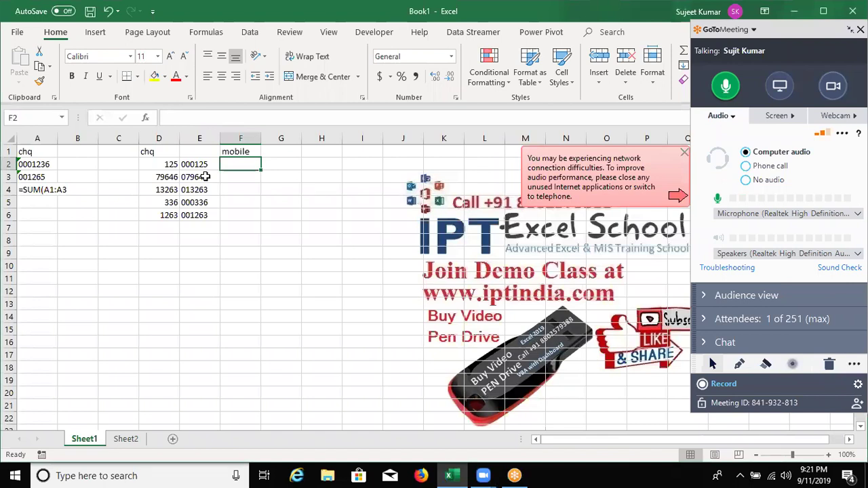
{"action": "type", "text": "+69"}
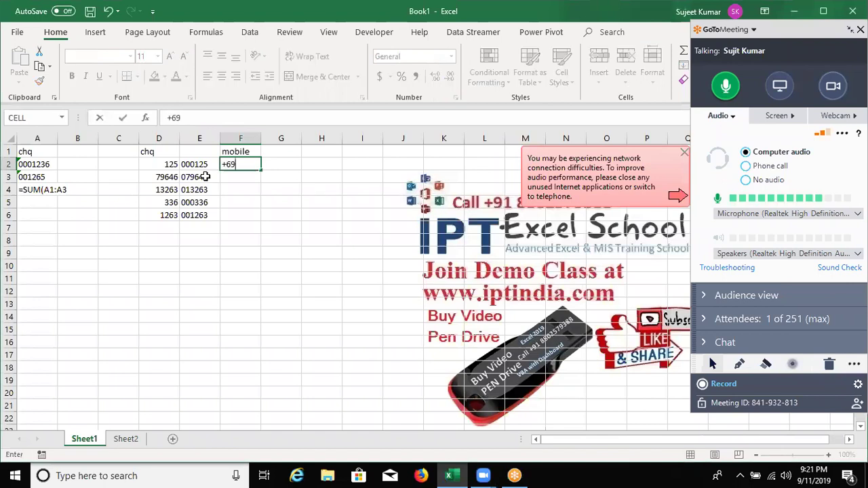
{"action": "key", "text": "Escape"}
{"action": "type", "text": "+91"}
{"action": "type", "text": " 00"}
{"action": "key", "text": "BackSpace"}
{"action": "key", "text": "BackSpace"}
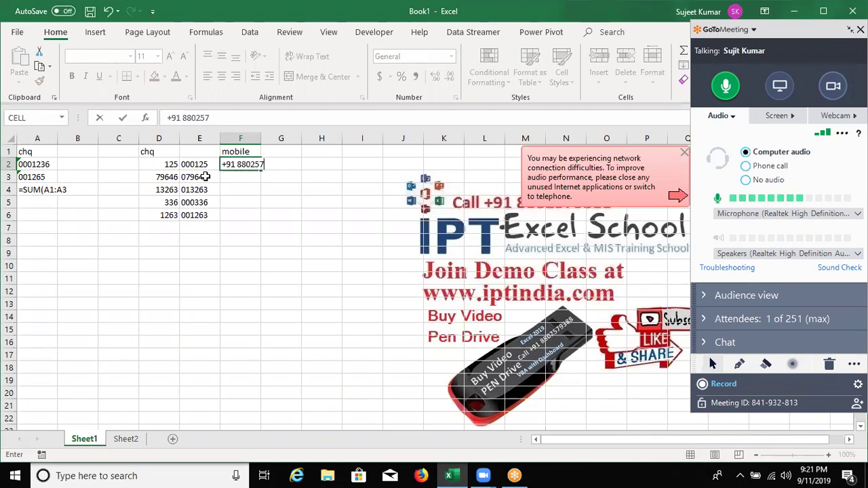
{"action": "key", "text": "Return"}
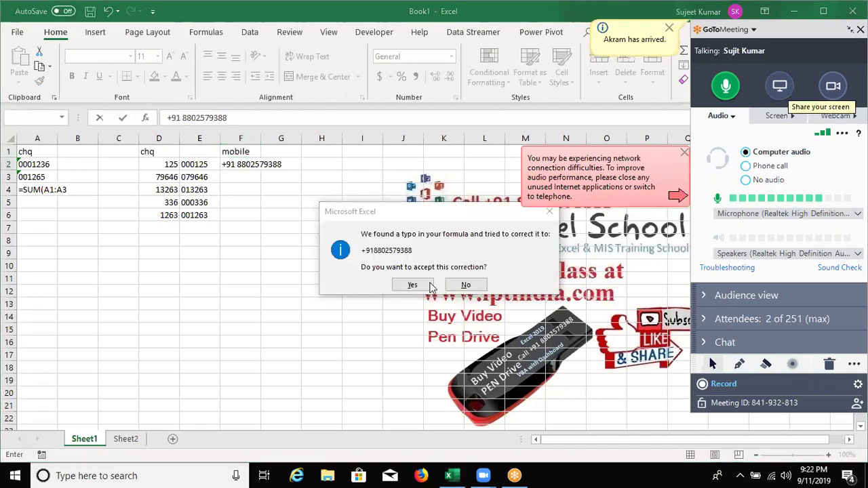
{"action": "left_click", "coordinate": [542, 411]}
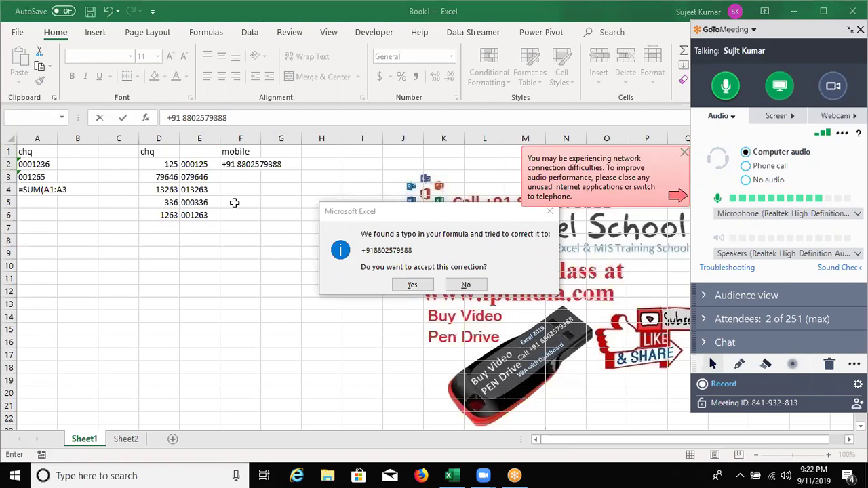
{"action": "key", "text": "Escape"}
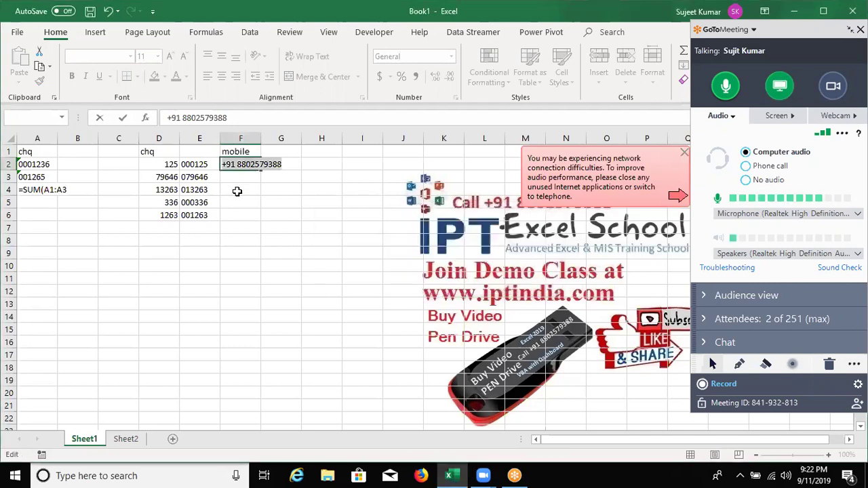
{"action": "key", "text": "Escape"}
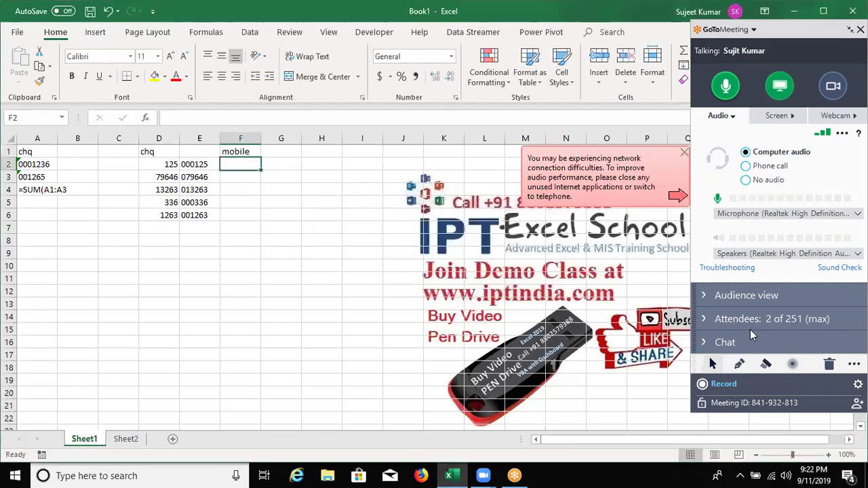
{"action": "left_click_drag", "start_coordinate": [240, 164], "coordinate": [240, 215]}
{"action": "right_click", "coordinate": [240, 203]}
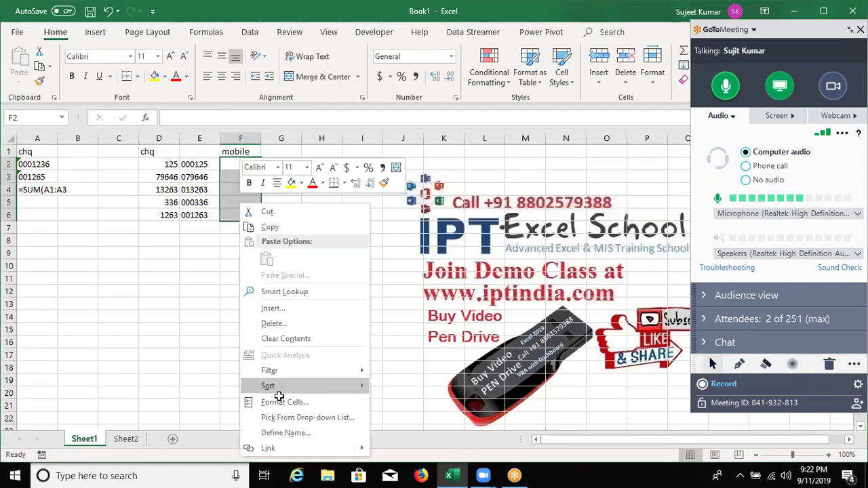
{"action": "left_click", "coordinate": [285, 402]}
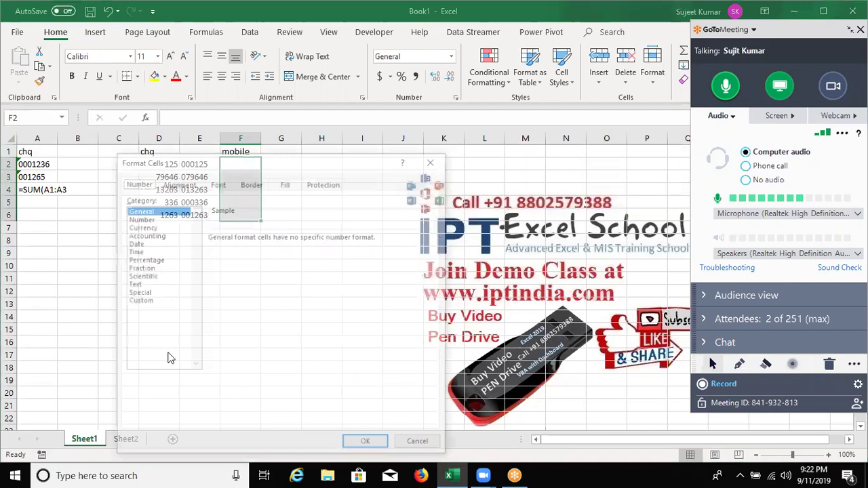
{"action": "left_click", "coordinate": [143, 293]}
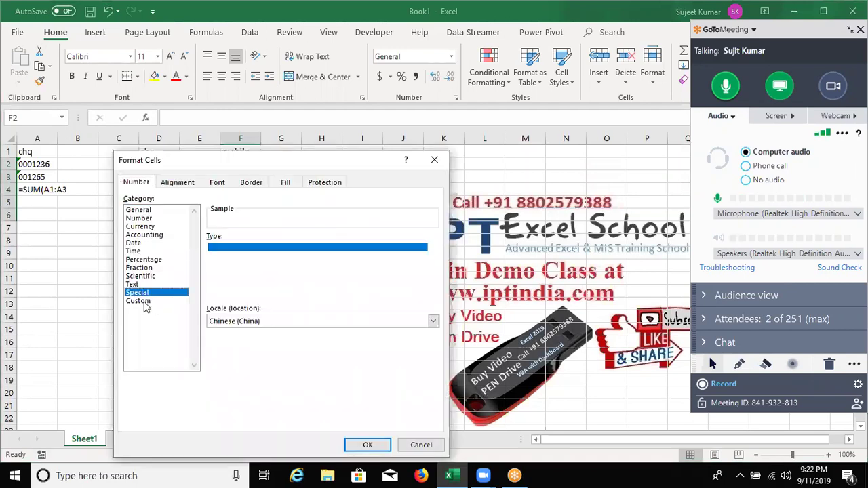
{"action": "left_click", "coordinate": [139, 301]}
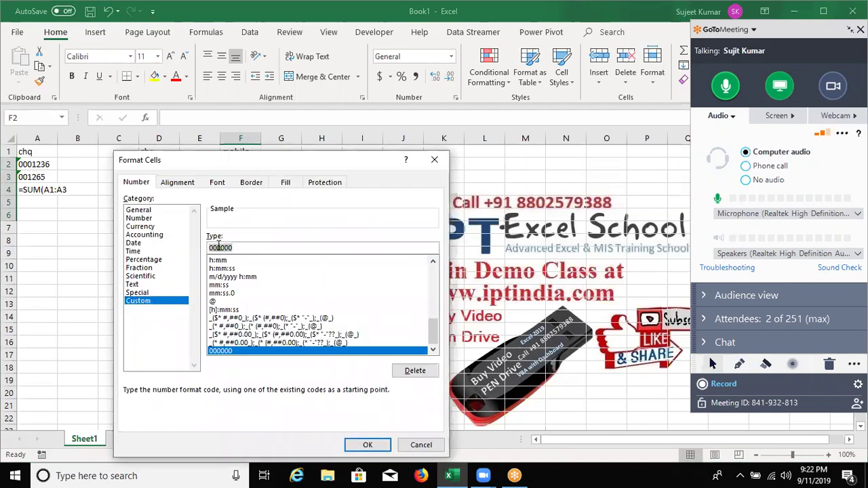
{"action": "type", "text": "+"}
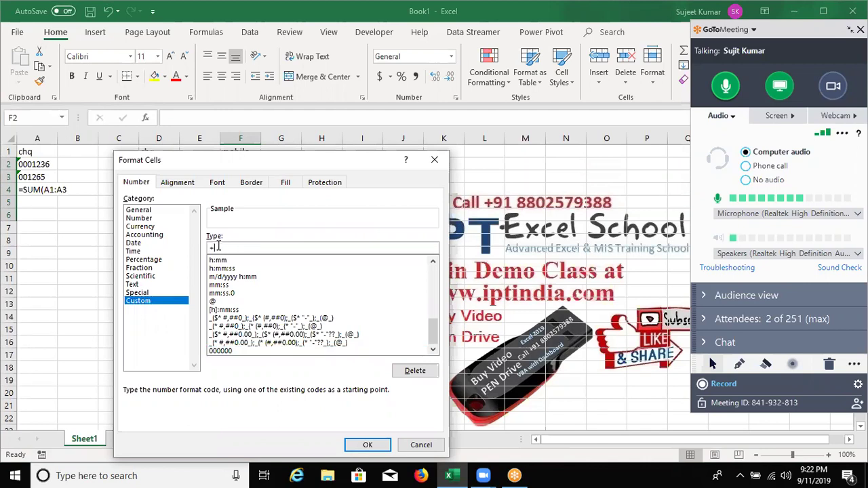
{"action": "type", "text": "91"}
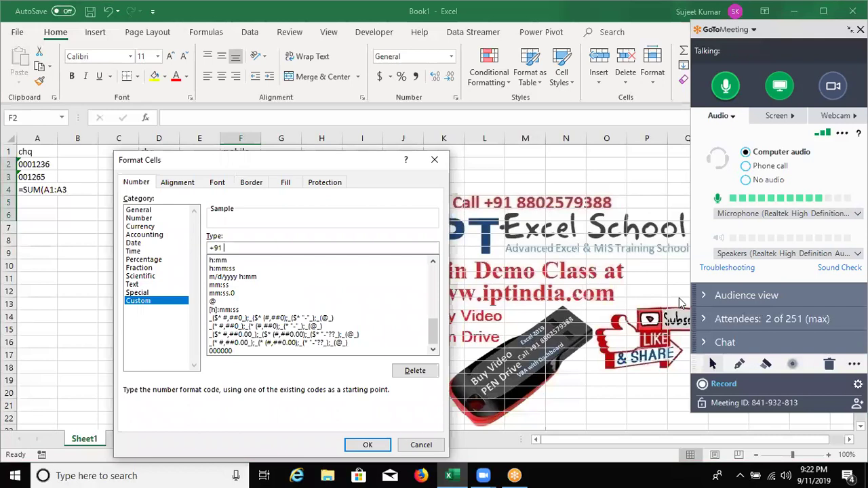
{"action": "type", "text": " 000000"}
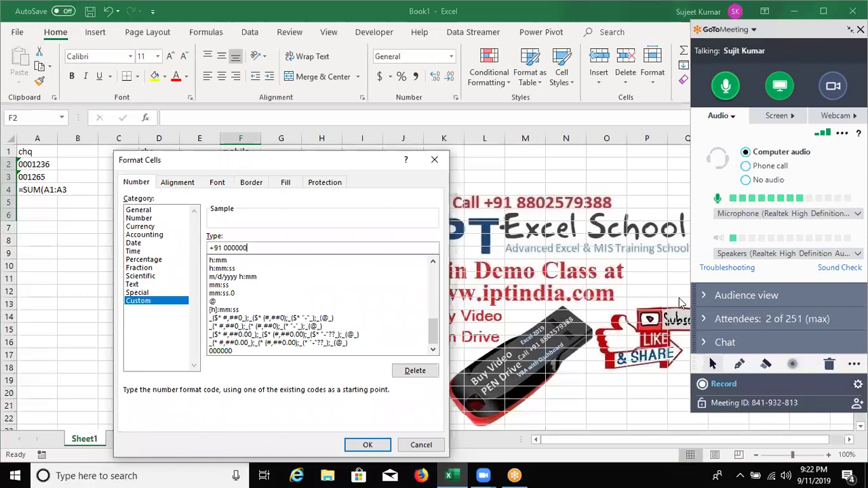
{"action": "type", "text": "0000"}
{"action": "left_click", "coordinate": [729, 324]}
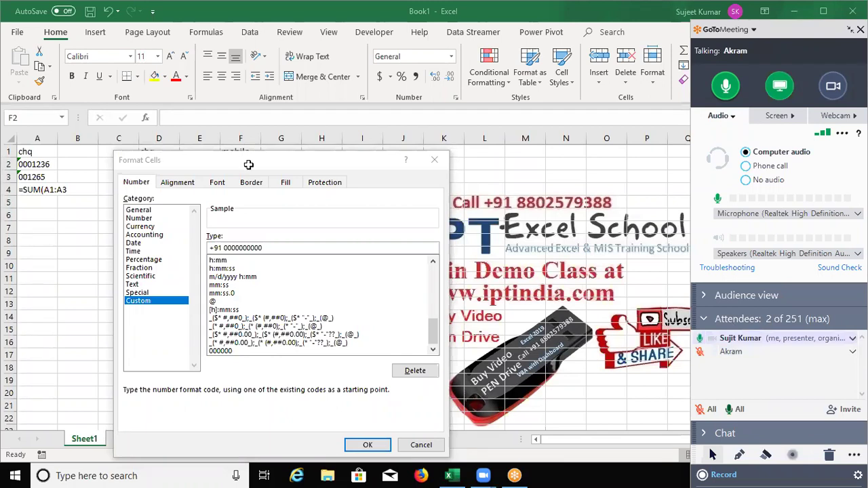
{"action": "key", "text": "Return"}
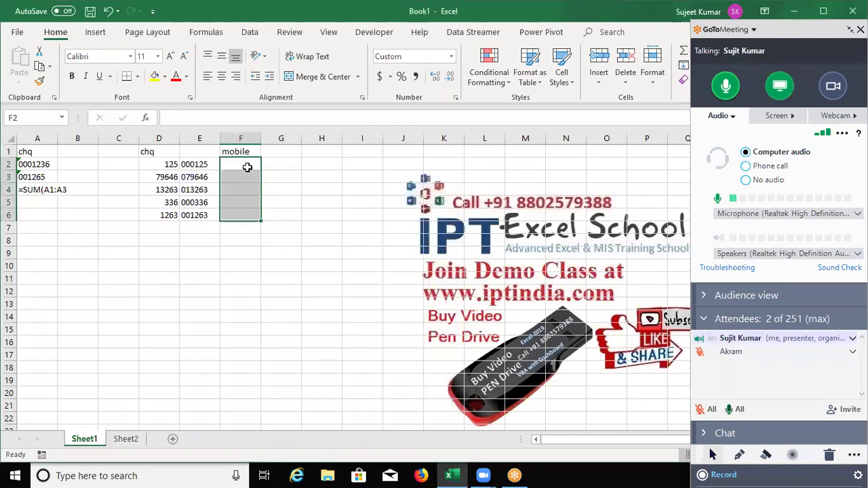
Step: Enter a mobile number in F2 and 880 in F3
{"action": "type", "text": "99"}
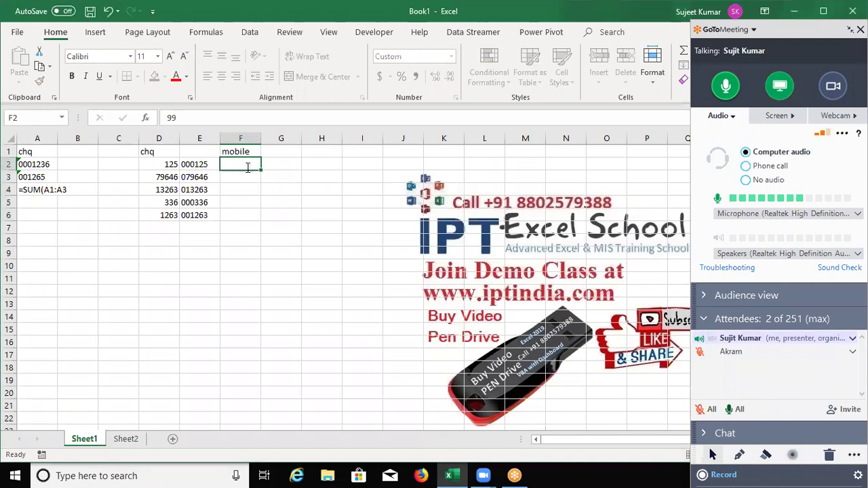
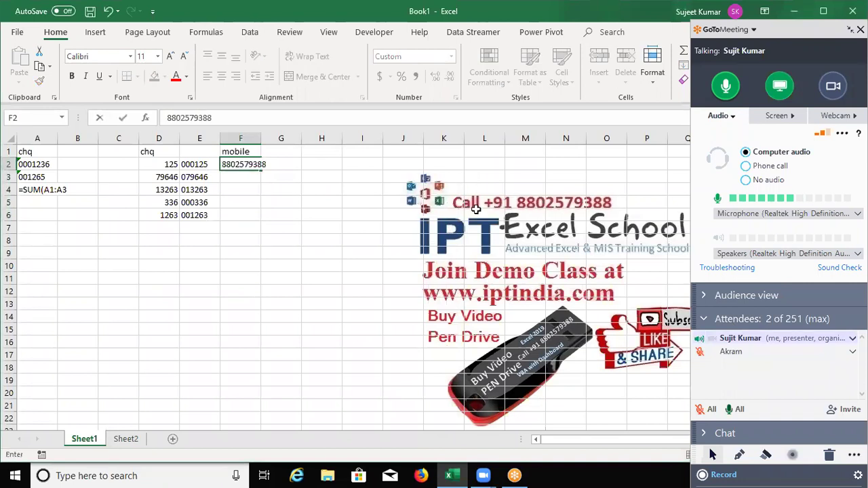
{"action": "key", "text": "Return"}
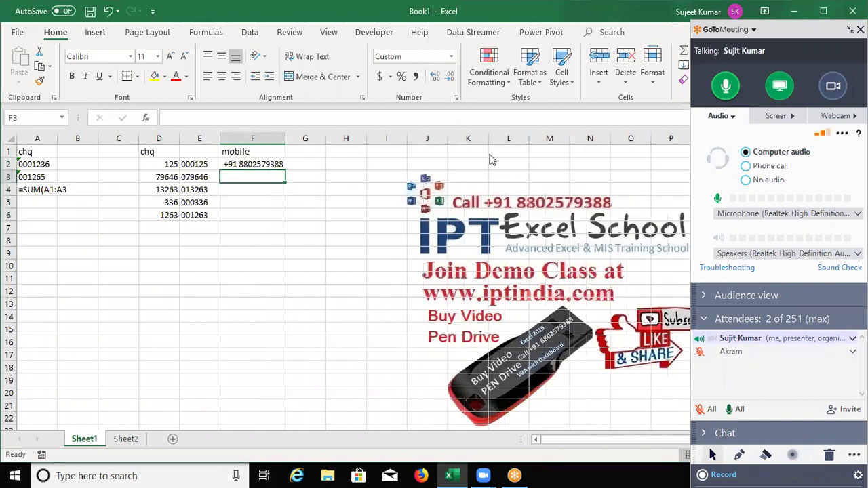
{"action": "left_click", "coordinate": [230, 163]}
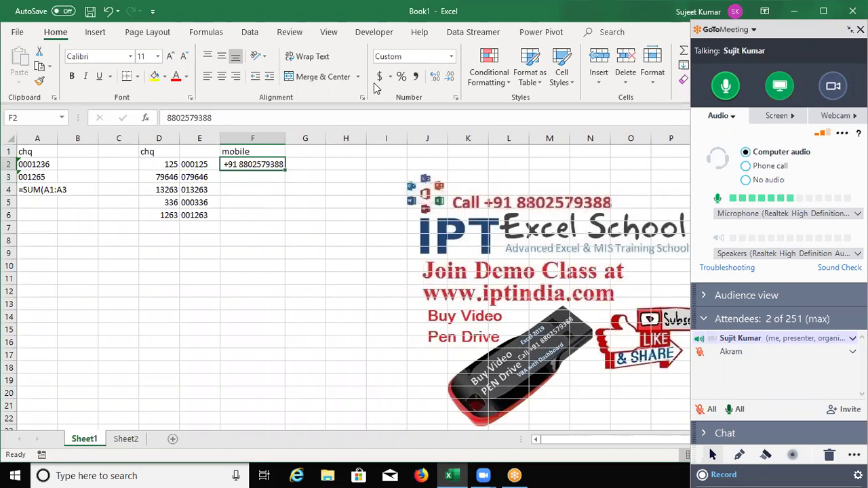
{"action": "left_click", "coordinate": [241, 176]}
{"action": "type", "text": "880"}
{"action": "key", "text": "Return"}
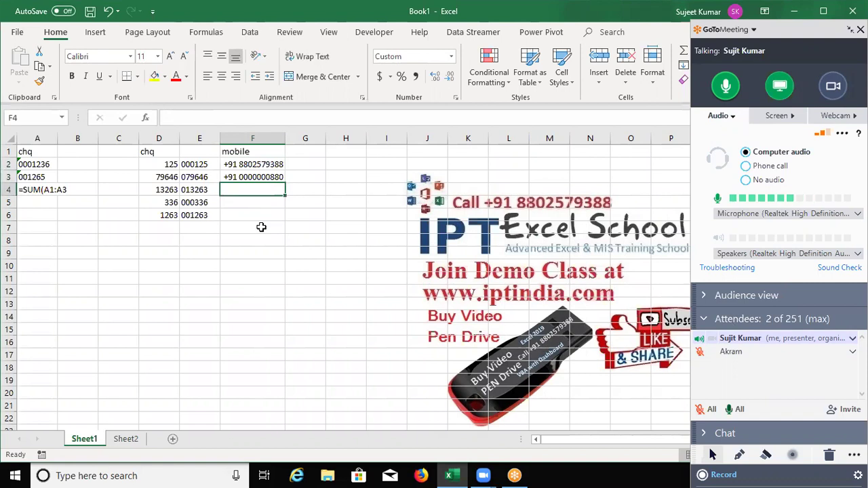
Step: Change F2:F6's format to +91 ########## so 880 appears without padding zeros
{"action": "left_click", "coordinate": [263, 164]}
{"action": "left_click_drag", "start_coordinate": [263, 200], "coordinate": [261, 211]}
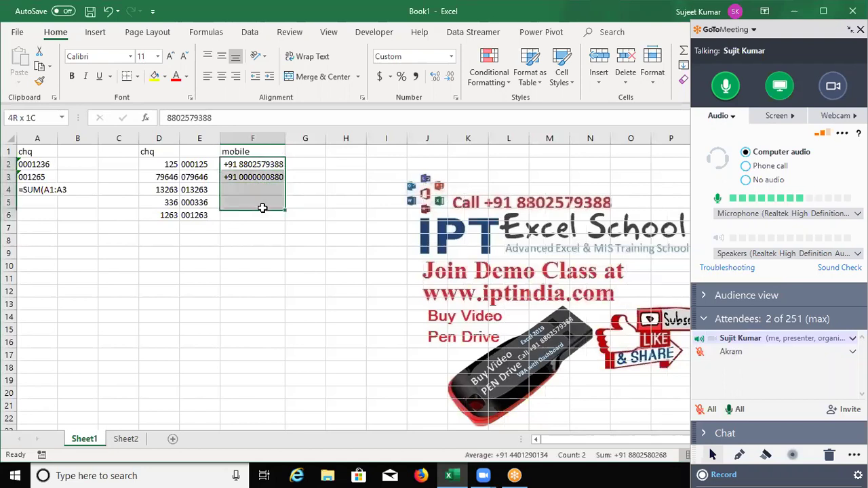
{"action": "left_click", "coordinate": [455, 100]}
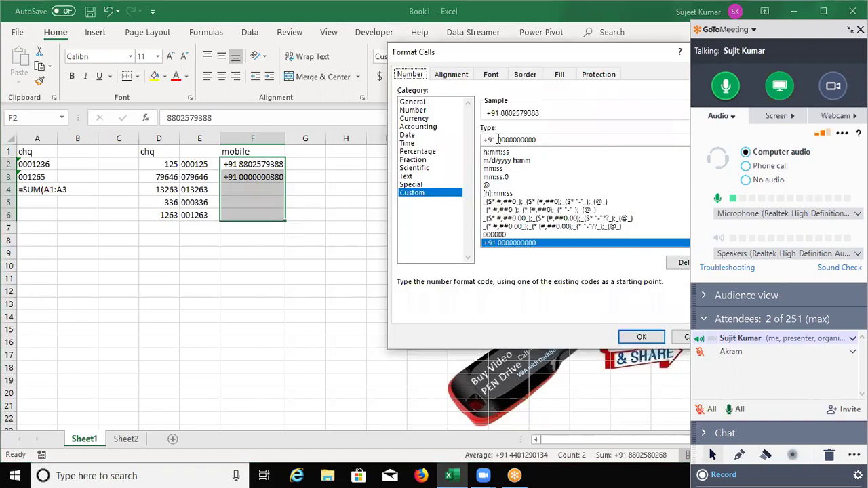
{"action": "left_click_drag", "start_coordinate": [499, 139], "coordinate": [535, 139]}
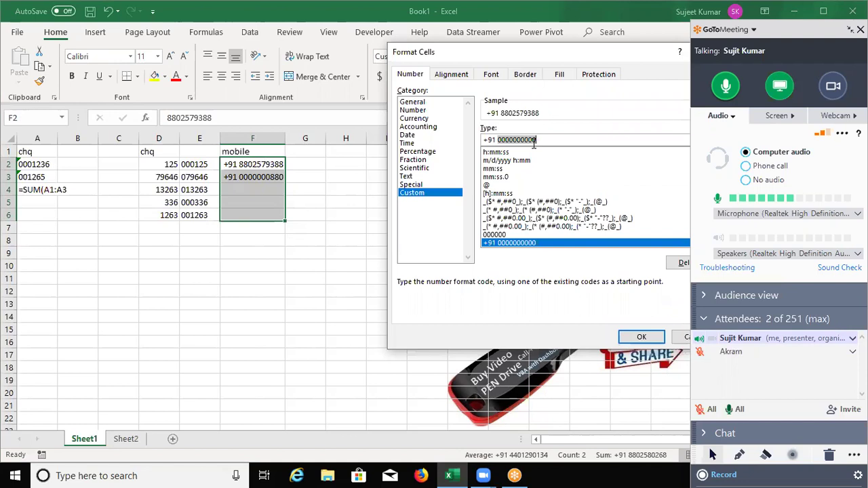
{"action": "type", "text": "####"}
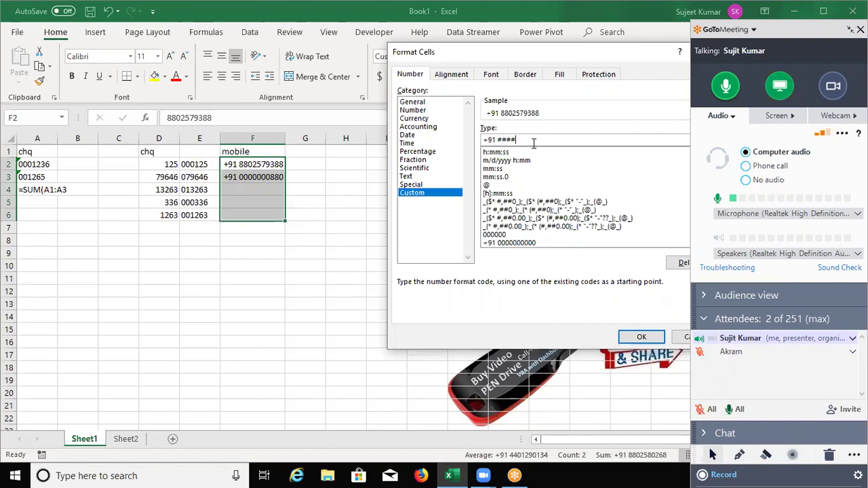
{"action": "type", "text": "######"}
{"action": "key", "text": "Return"}
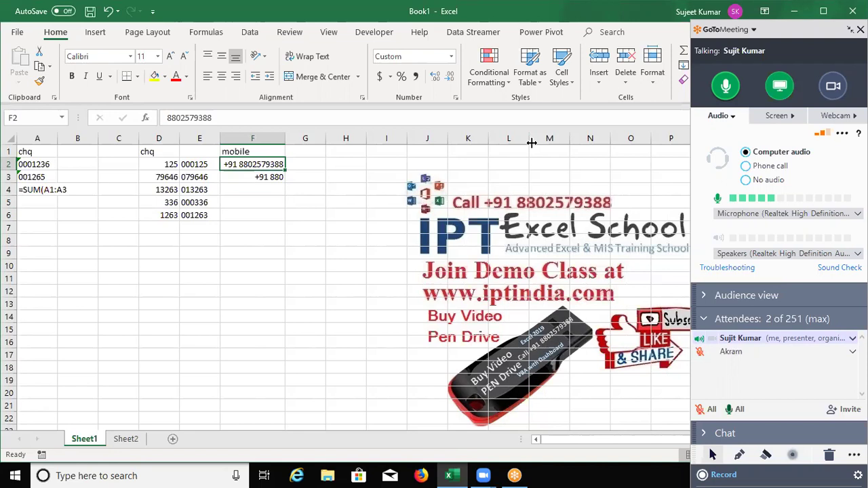
{"action": "key", "text": "Up"}
{"action": "key", "text": "Right"}
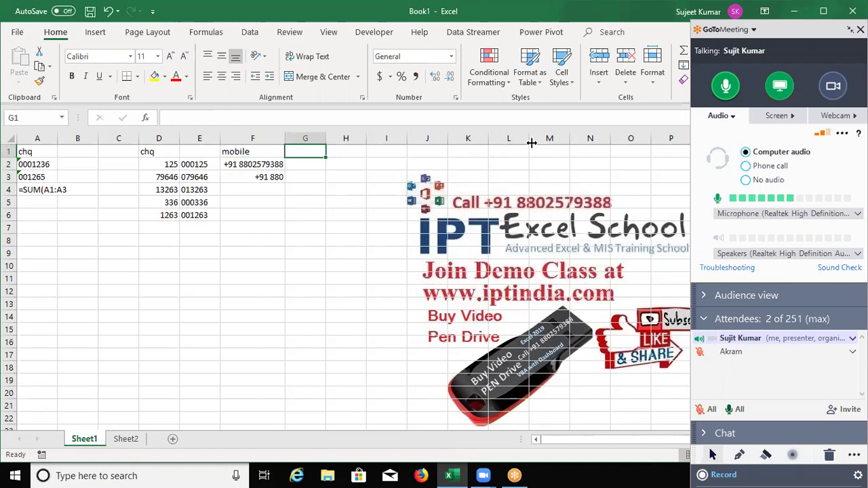
Step: Add an ID heading in G1 and widen column G
{"action": "type", "text": "l"}
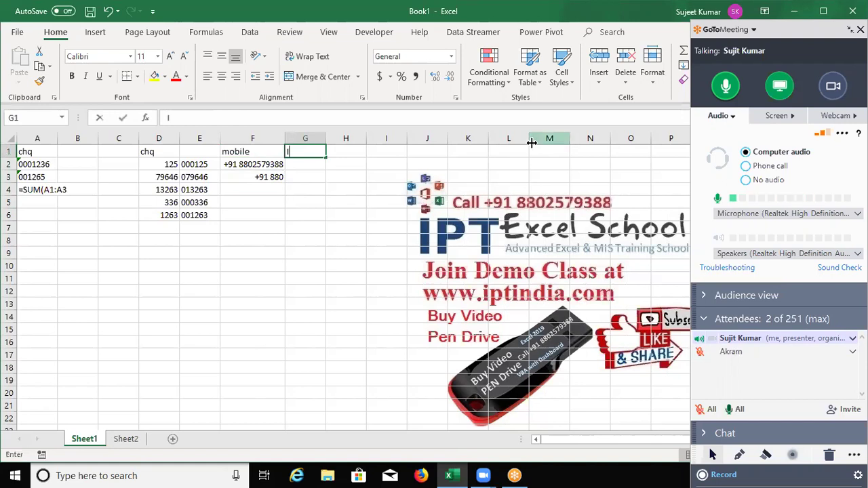
{"action": "type", "text": "D"}
{"action": "key", "text": "Return"}
{"action": "key", "text": "shift+Down"}
{"action": "key", "text": "shift+Down"}
{"action": "key", "text": "shift+Down"}
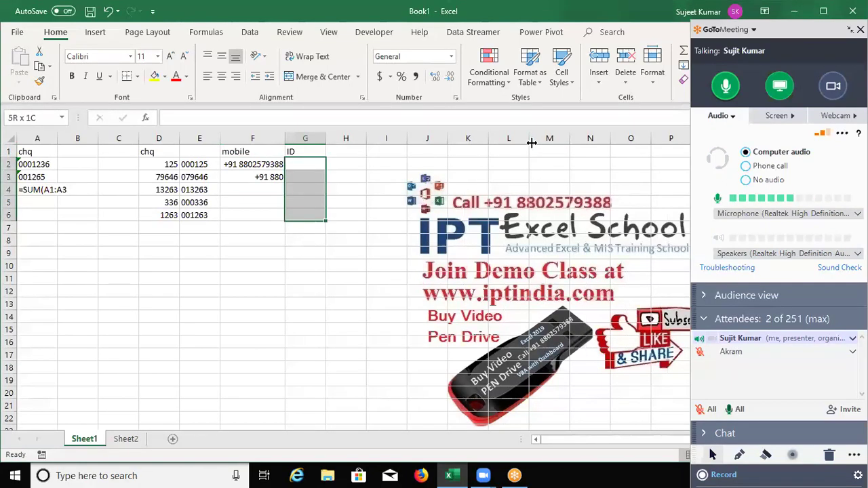
{"action": "left_click_drag", "start_coordinate": [325, 138], "coordinate": [390, 139]}
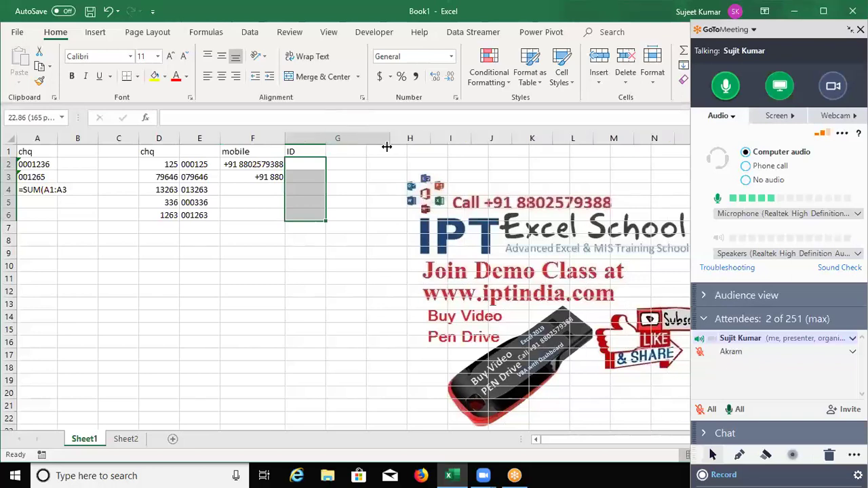
Step: Give G2:G6 a dash-separated ###-###-### custom format and enter 123456789 in G2
{"action": "right_click", "coordinate": [347, 174]}
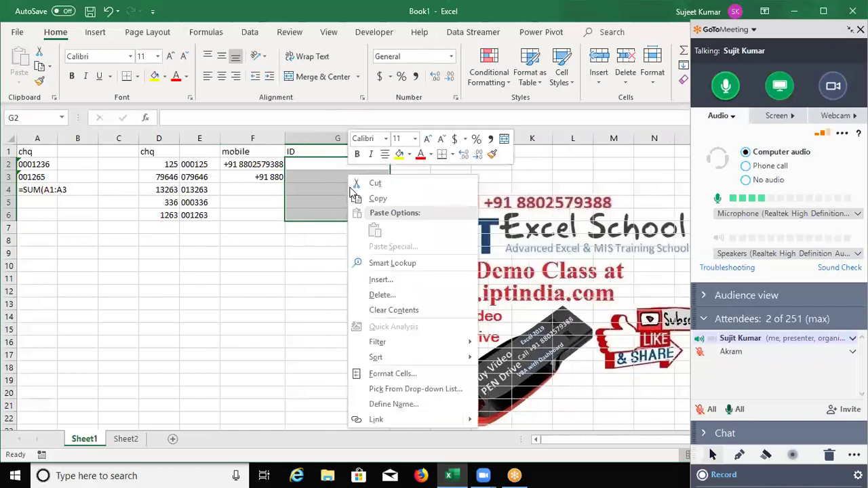
{"action": "left_click", "coordinate": [377, 370]}
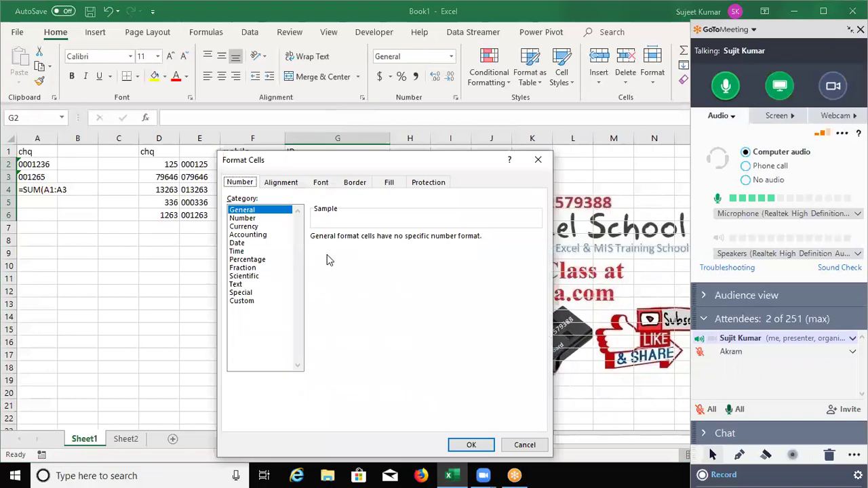
{"action": "key", "text": "End"}
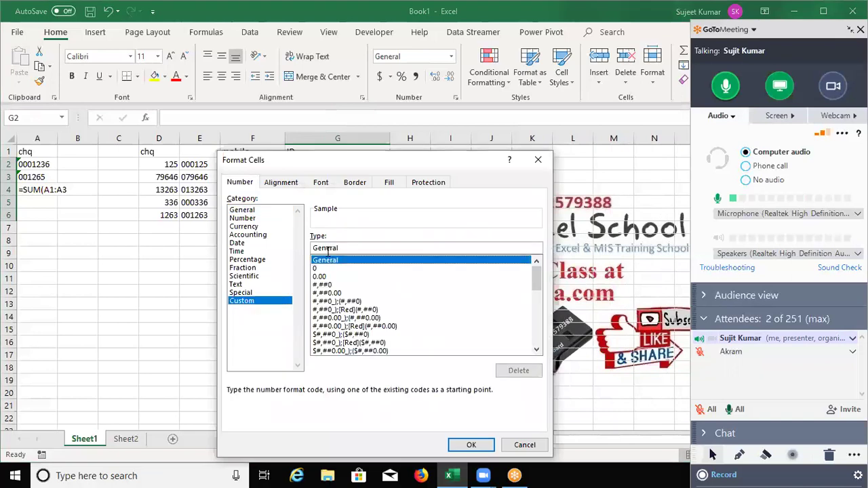
{"action": "double_click", "coordinate": [328, 251]}
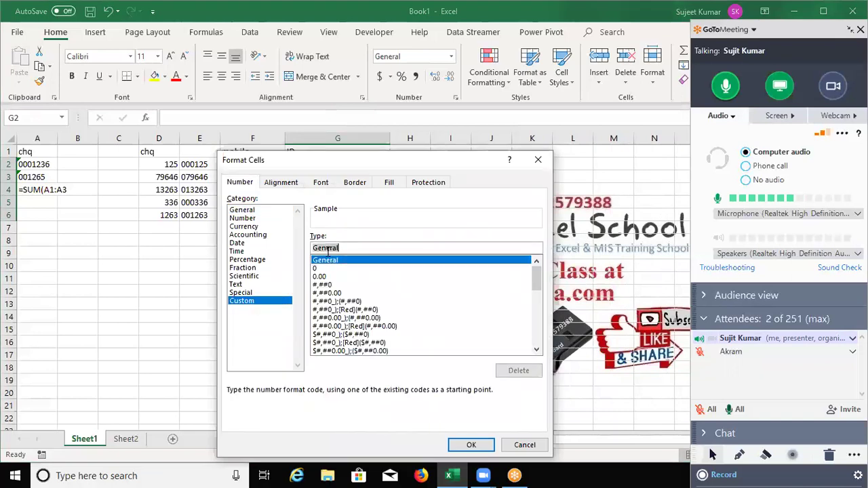
{"action": "type", "text": "###"}
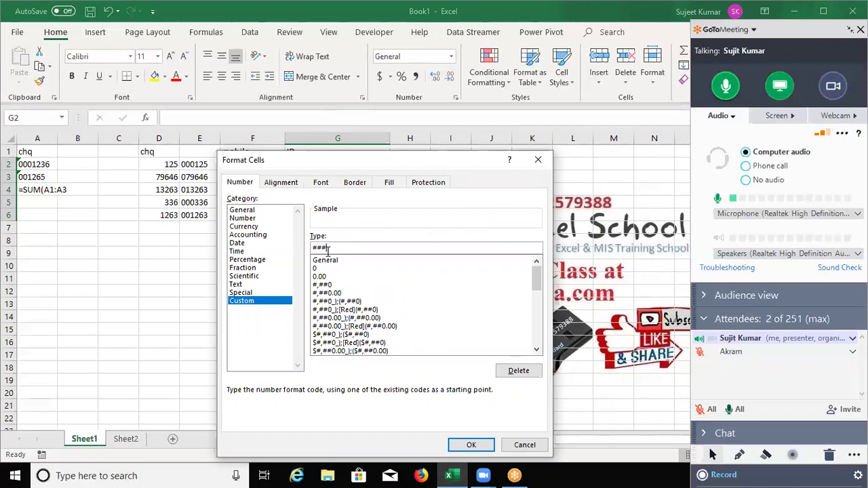
{"action": "type", "text": "###"}
{"action": "type", "text": ".###"}
{"action": "key", "text": "Return"}
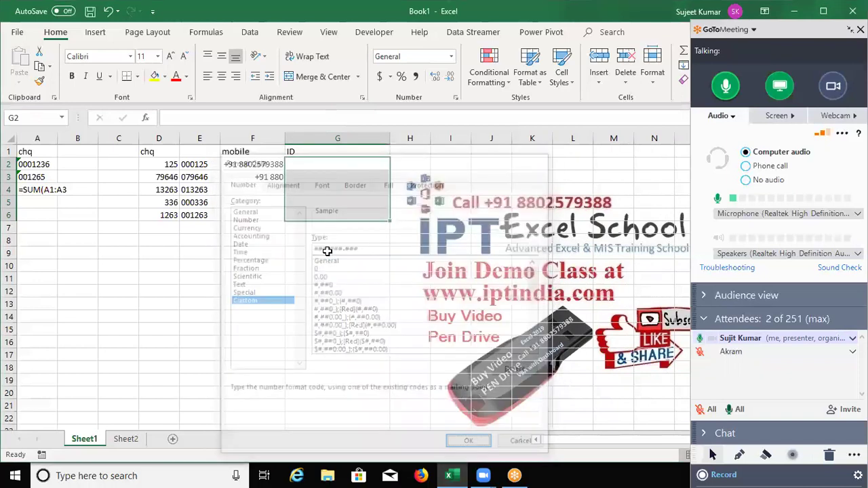
{"action": "type", "text": "1"}
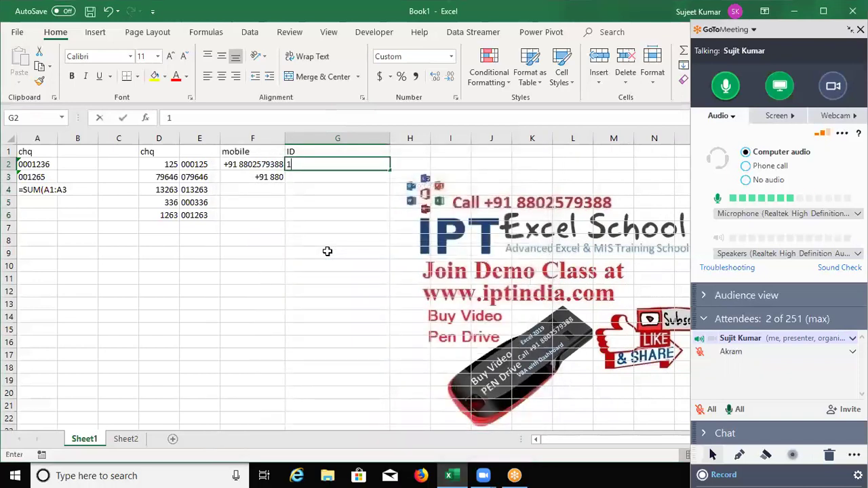
{"action": "type", "text": "23456789"}
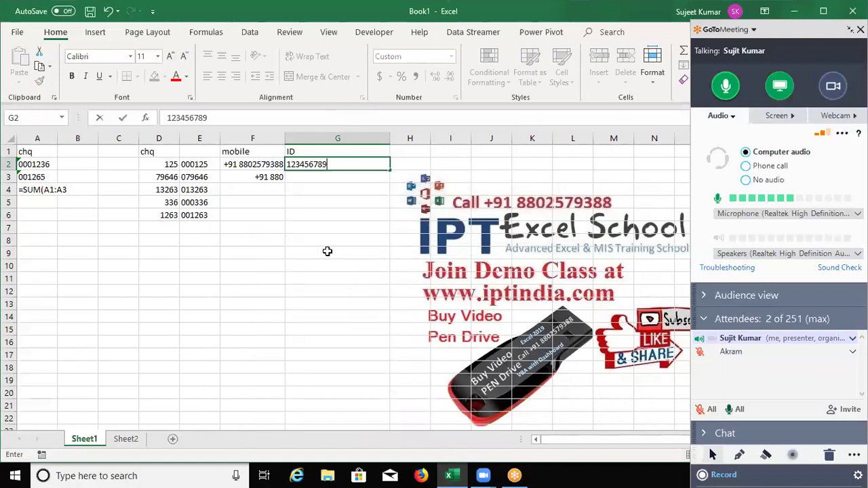
{"action": "key", "text": "Return"}
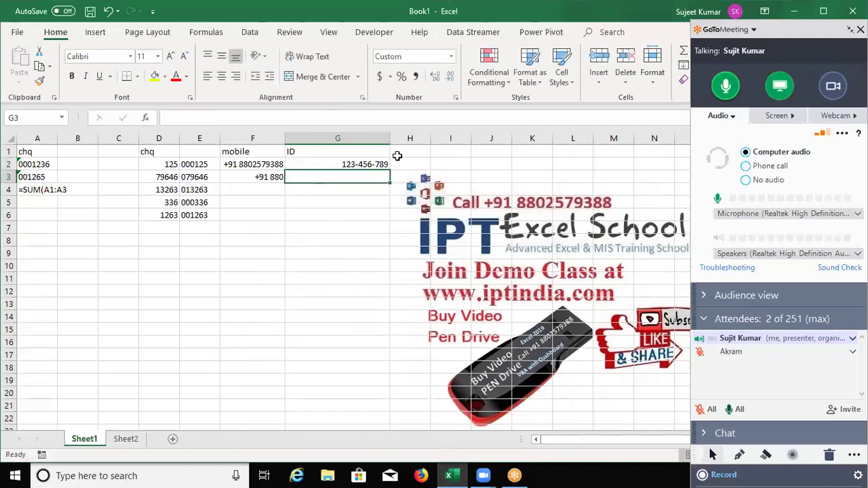
{"action": "left_click", "coordinate": [400, 153]}
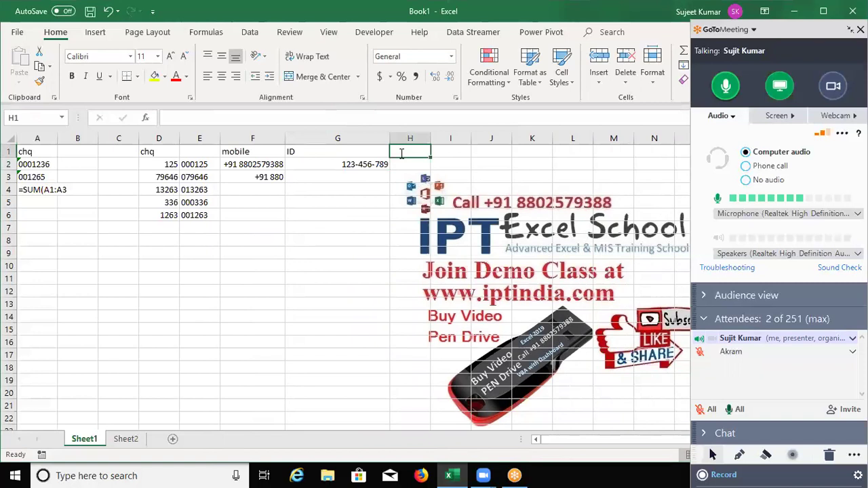
Step: Add an A/c heading in H1 and enter a long account number in H2
{"action": "type", "text": "A/"}
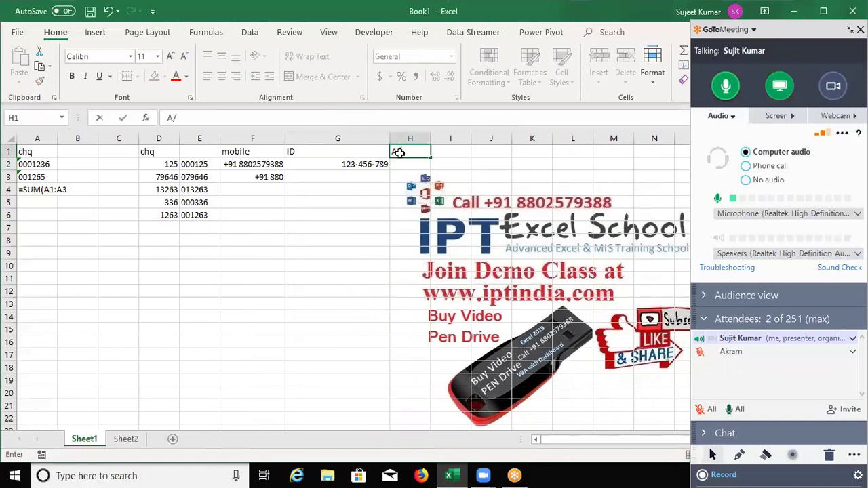
{"action": "key", "text": "Return"}
{"action": "type", "text": "123456789"}
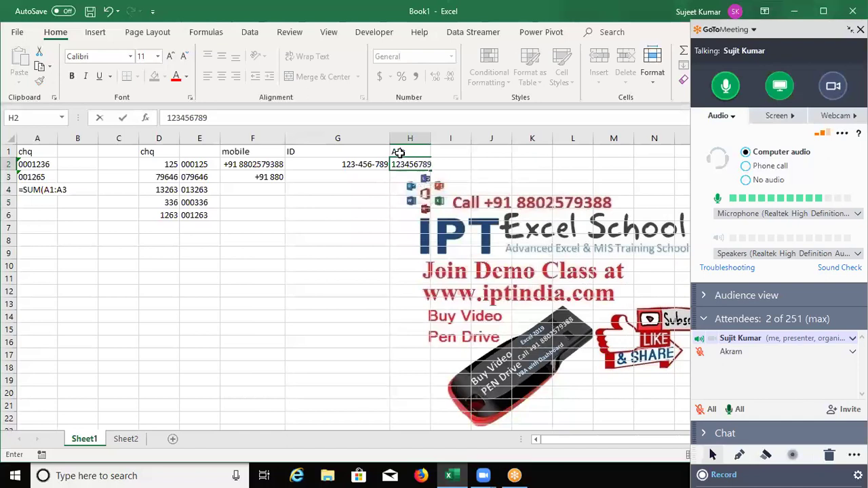
{"action": "type", "text": "12"}
{"action": "key", "text": "Return"}
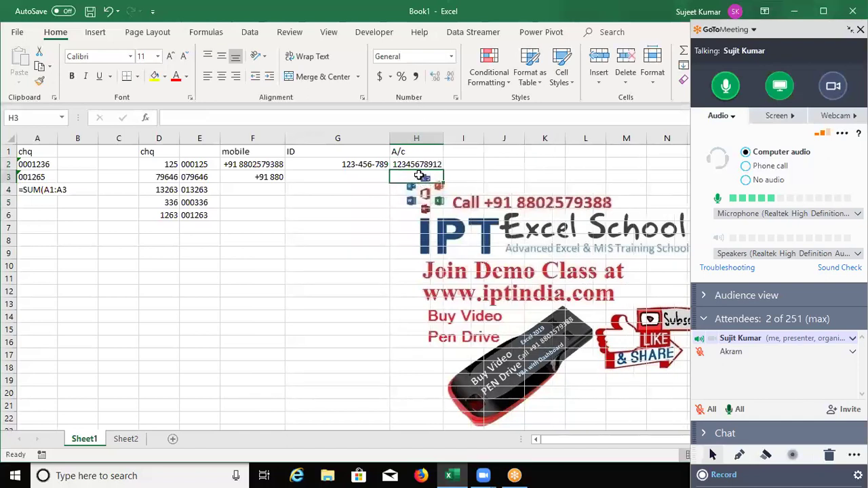
{"action": "double_click", "coordinate": [428, 164]}
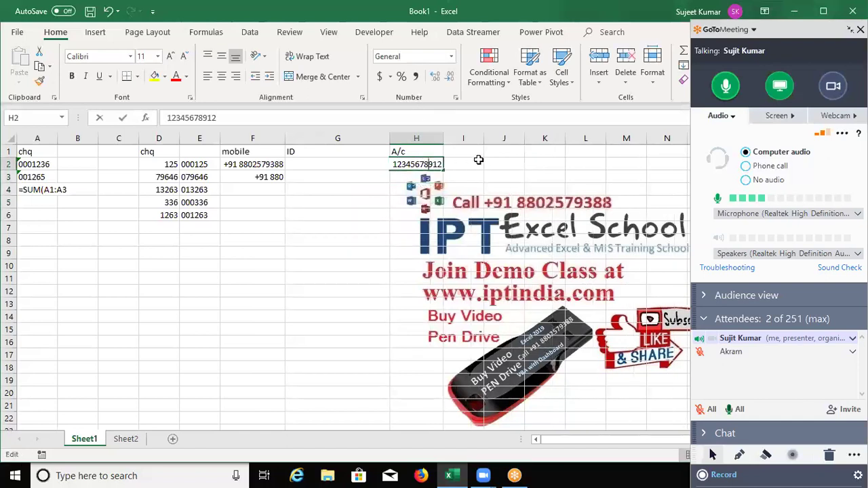
{"action": "type", "text": "5"}
{"action": "key", "text": "Return"}
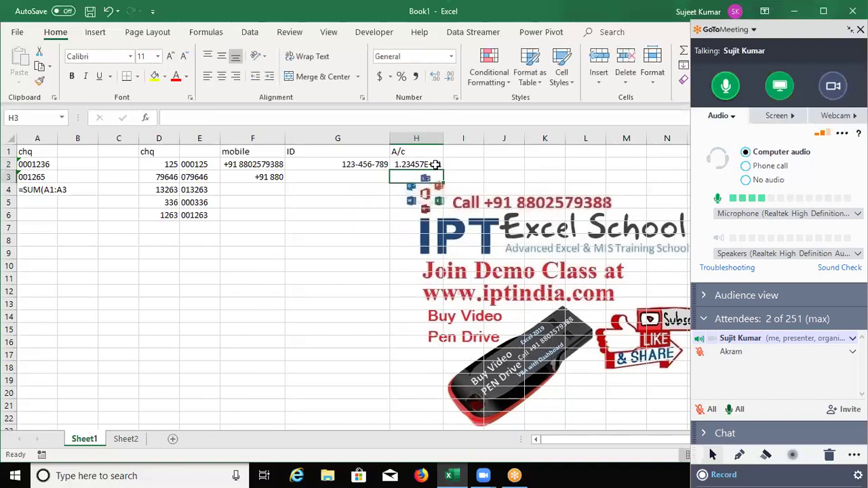
Step: Apply the custom # format to H2:H5 so the account number shows every digit
{"action": "left_click_drag", "start_coordinate": [434, 163], "coordinate": [432, 219]}
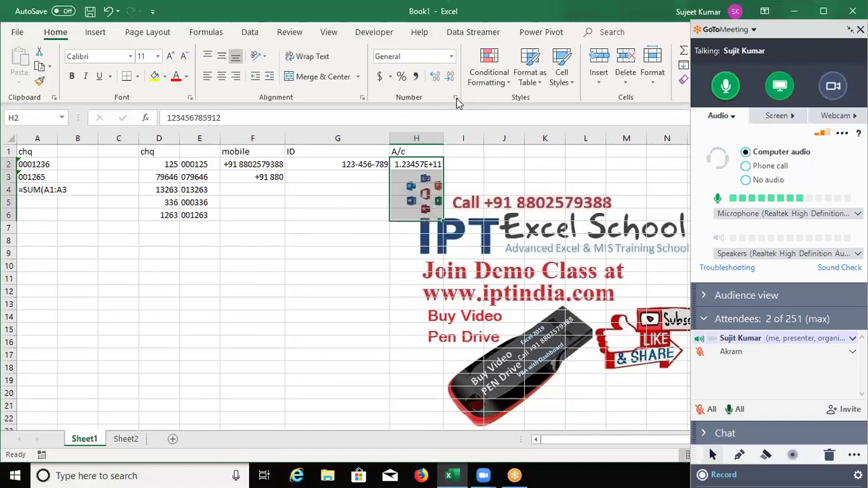
{"action": "left_click", "coordinate": [456, 101]}
{"action": "left_click", "coordinate": [415, 192]}
{"action": "double_click", "coordinate": [507, 140]}
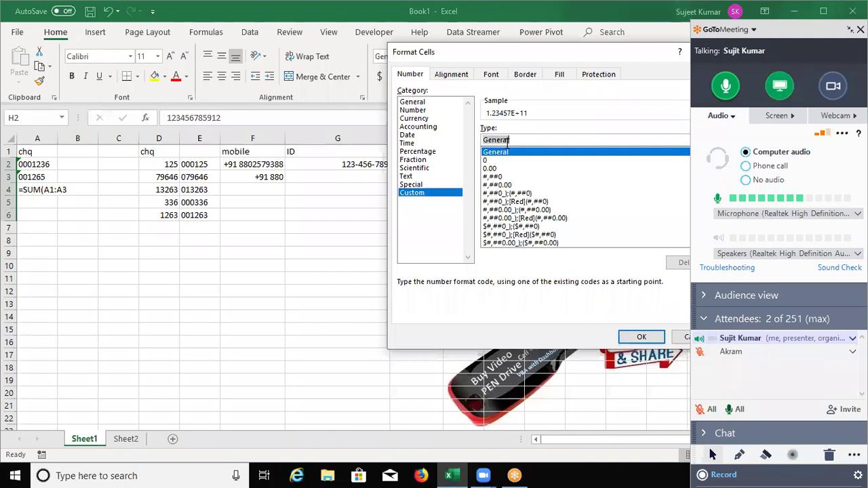
{"action": "type", "text": "#"}
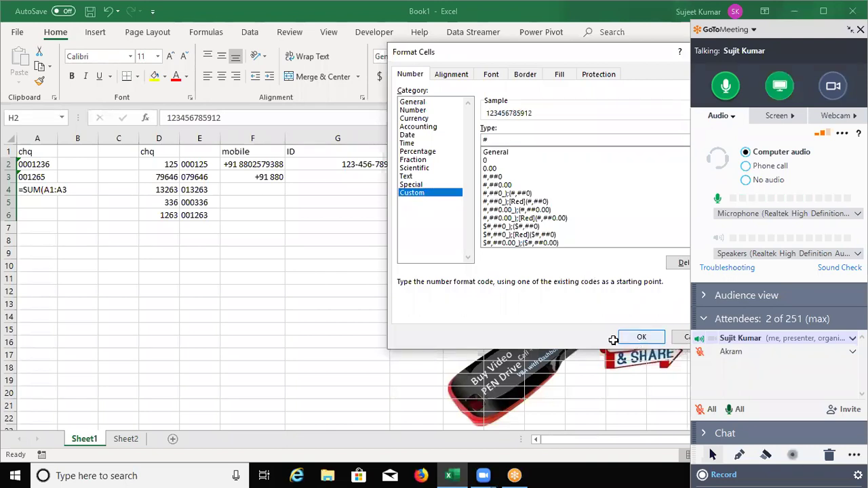
{"action": "key", "text": "Return"}
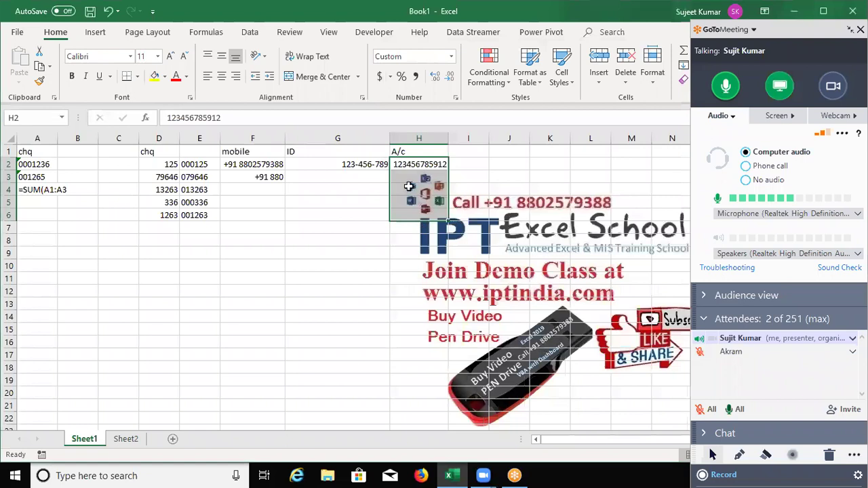
{"action": "left_click", "coordinate": [409, 186]}
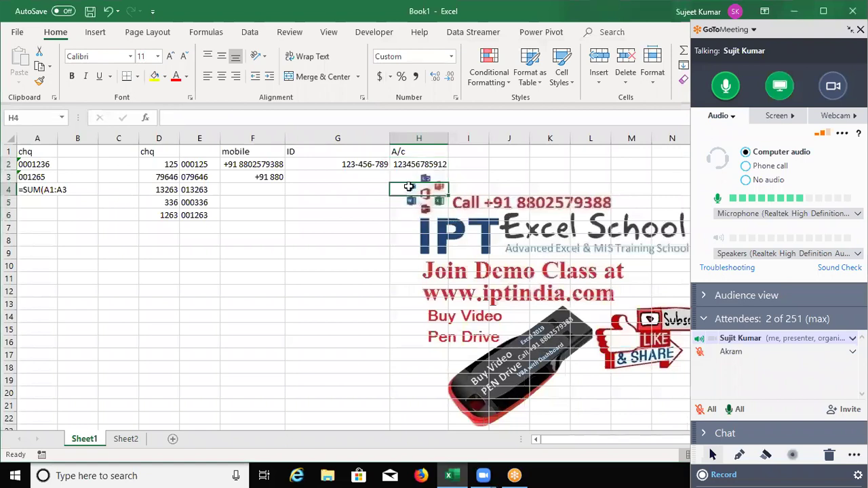
{"action": "left_click", "coordinate": [441, 164]}
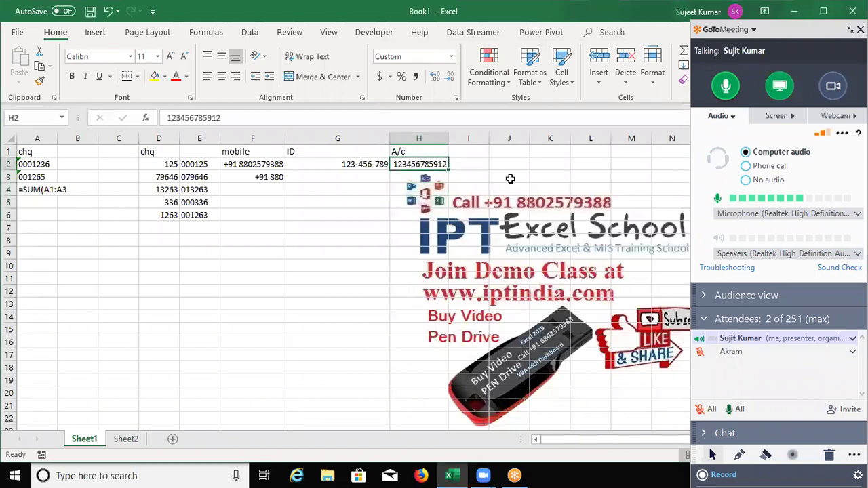
{"action": "key", "text": "F2"}
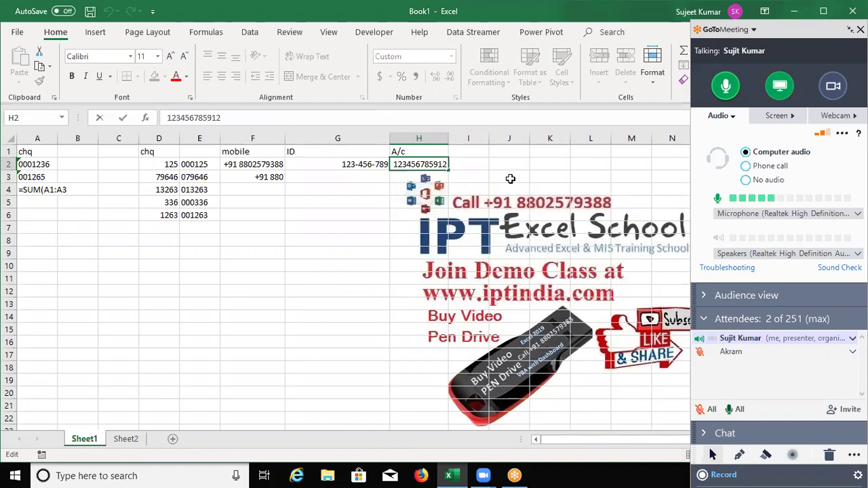
Step: Lengthen H2's account number to 16 digits, then move to H3
{"action": "type", "text": "563"}
{"action": "key", "text": "ctrl+Return"}
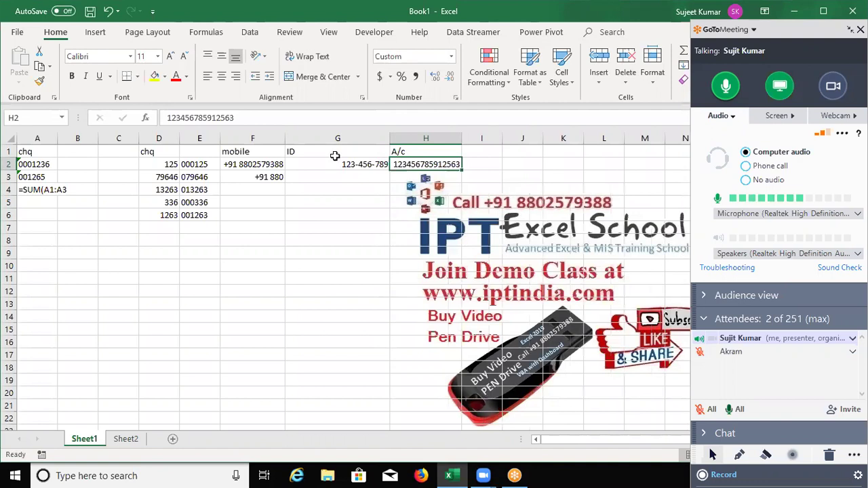
{"action": "left_click", "coordinate": [297, 120]}
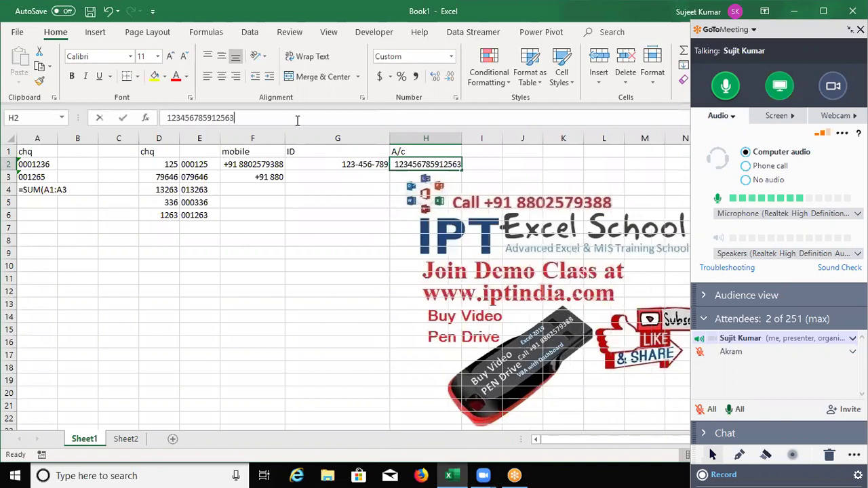
{"action": "type", "text": "8"}
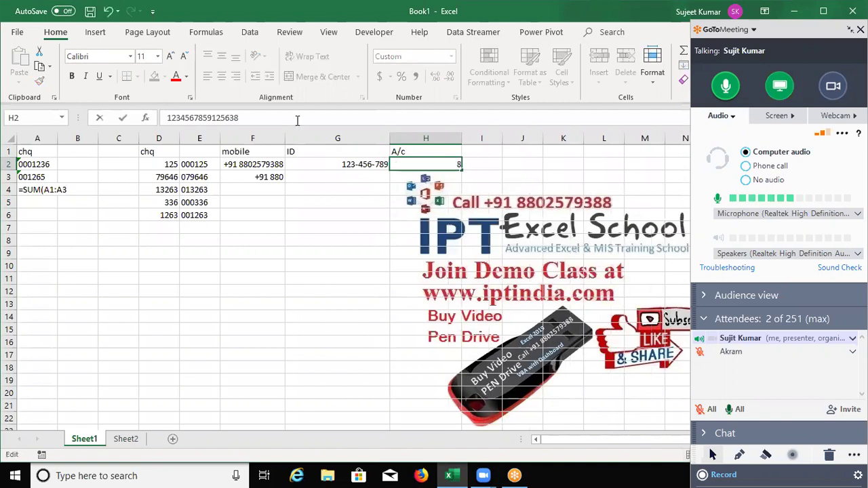
{"action": "key", "text": "ctrl+Return"}
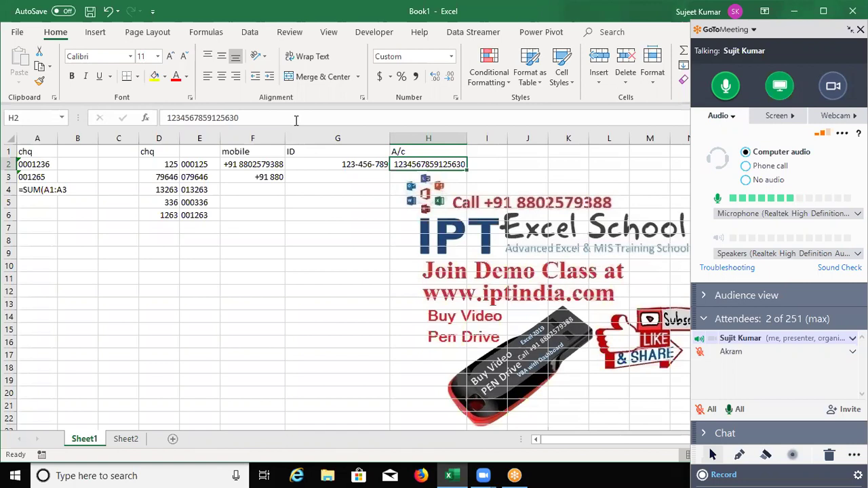
{"action": "key", "text": "Down"}
{"action": "key", "text": "Right"}
{"action": "key", "text": "Up"}
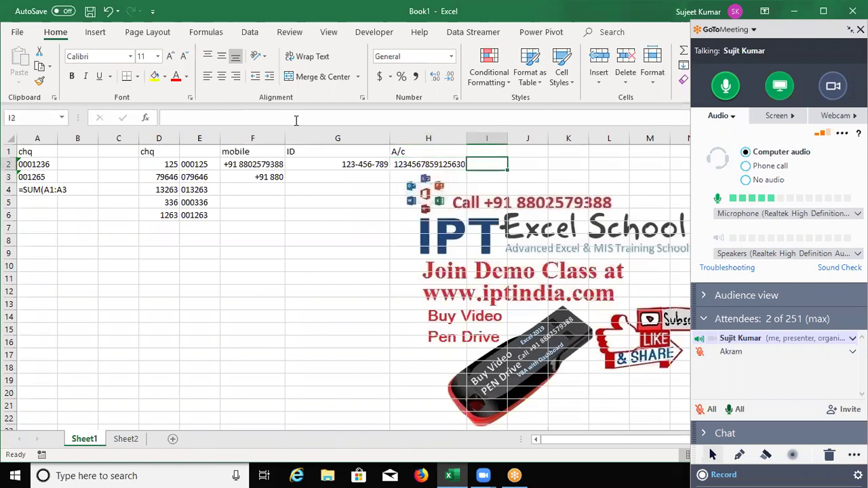
{"action": "key", "text": "Left"}
{"action": "key", "text": "Down"}
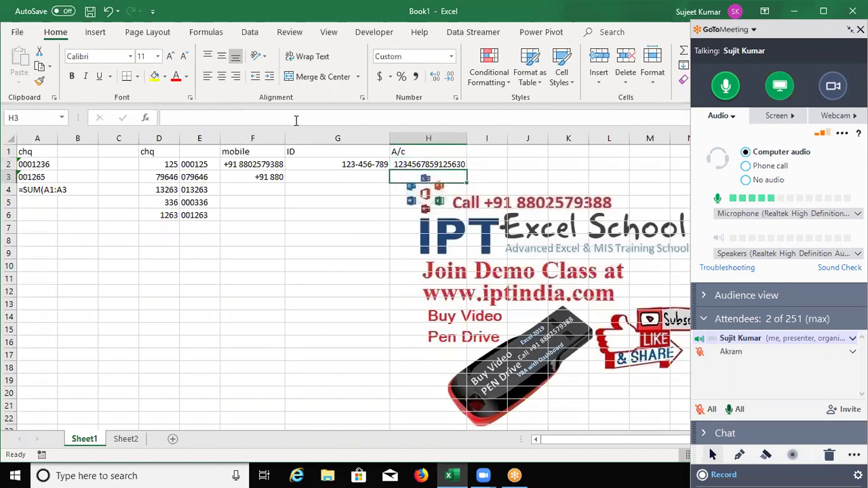
Step: Store a very long account number in H3 as text with a leading apostrophe
{"action": "type", "text": "'3213146546545645132132146343"}
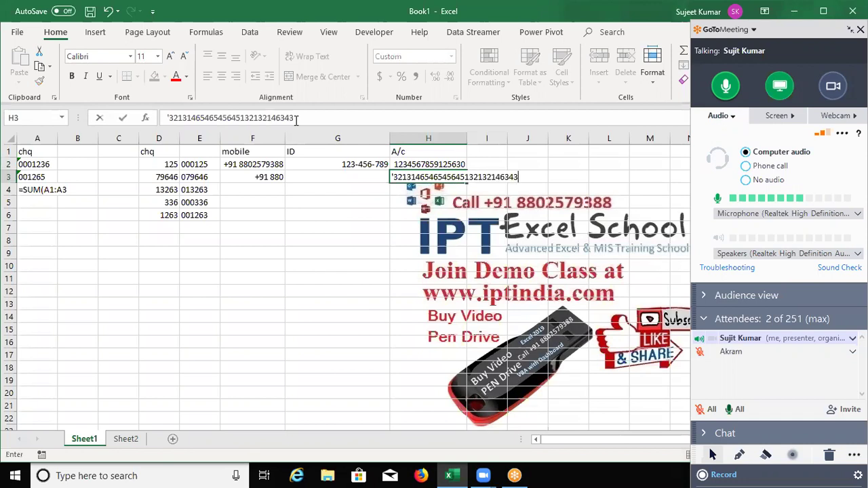
{"action": "type", "text": "1321346531"}
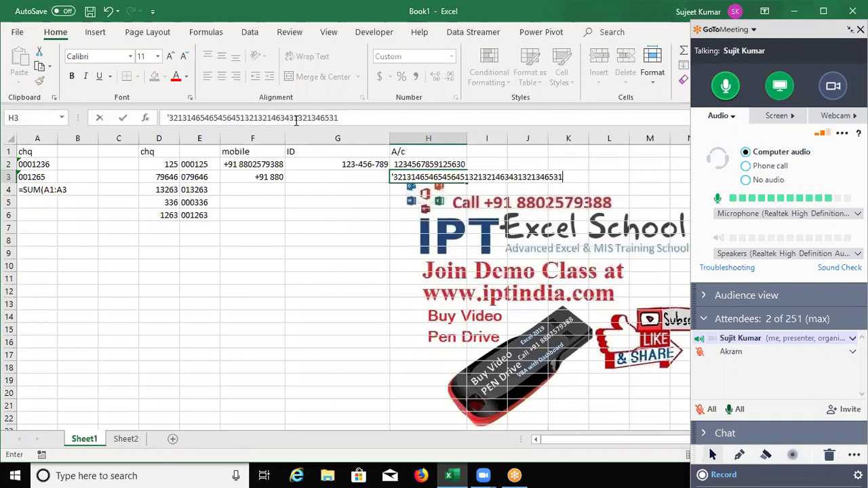
{"action": "key", "text": "Return"}
{"action": "key", "text": "Up"}
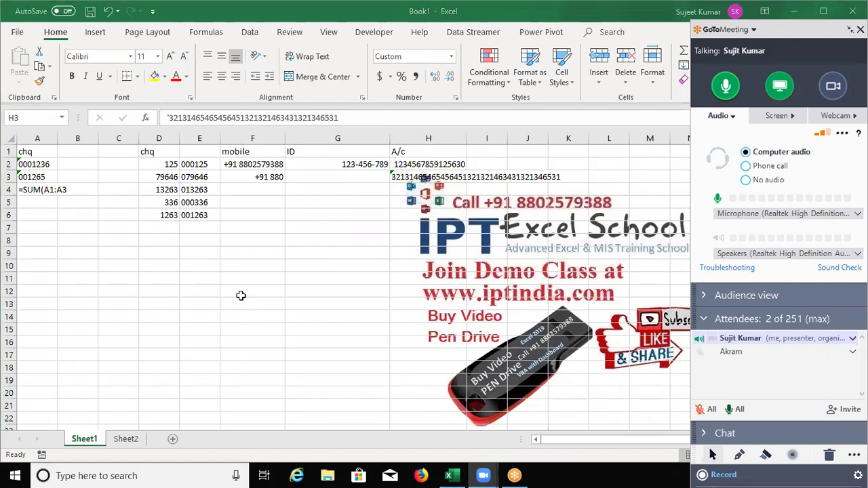
{"action": "scroll", "coordinate": [241, 296], "scroll_direction": "down", "scroll_amount": 3}
{"action": "scroll", "coordinate": [241, 295], "scroll_direction": "down", "scroll_amount": 4}
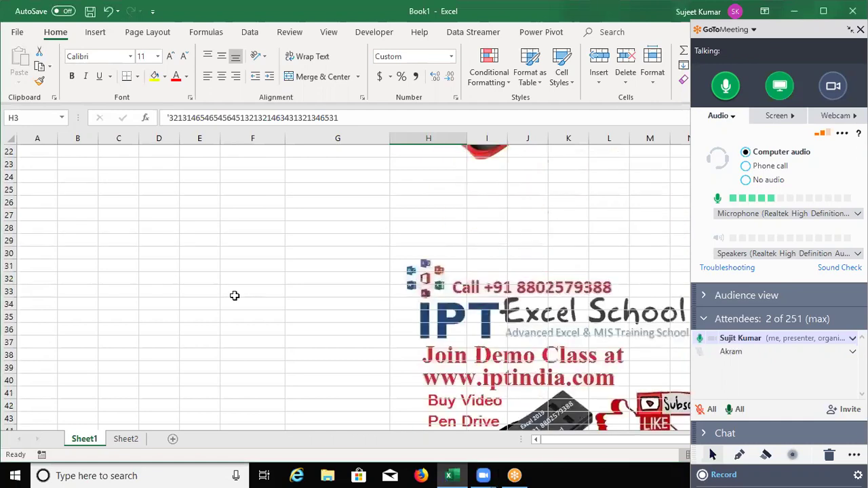
{"action": "scroll", "coordinate": [183, 247], "scroll_direction": "down", "scroll_amount": 2}
{"action": "left_click", "coordinate": [183, 246]}
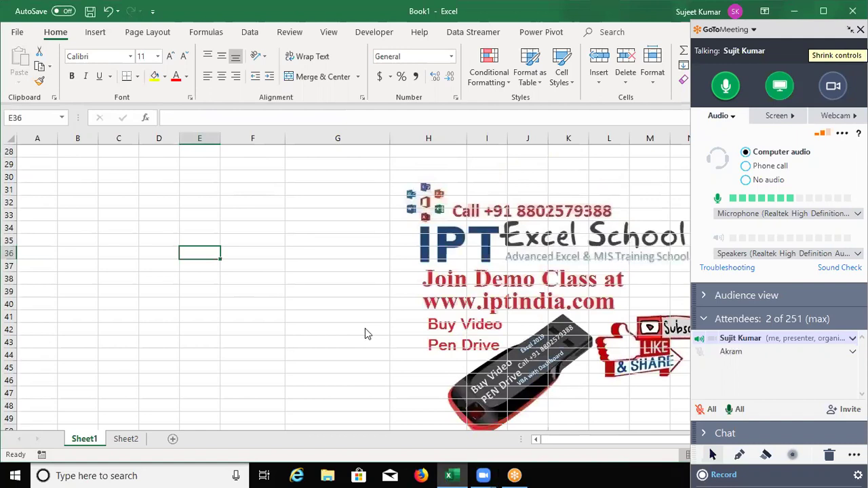
{"action": "left_click", "coordinate": [135, 188]}
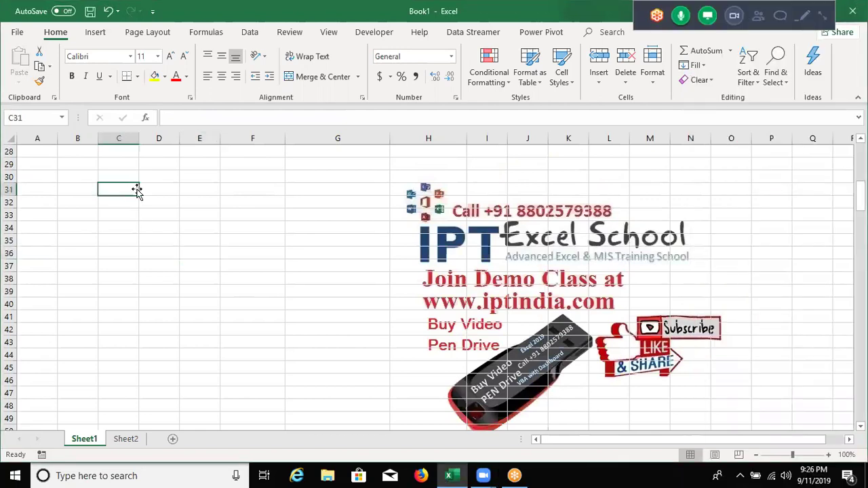
{"action": "type", "text": "150"}
{"action": "key", "text": "Tab"}
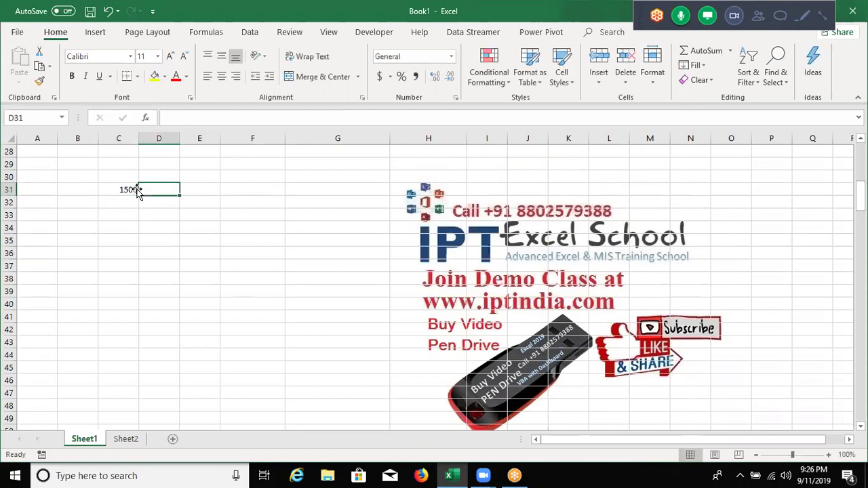
{"action": "type", "text": "MRP 1500"}
{"action": "key", "text": "Return"}
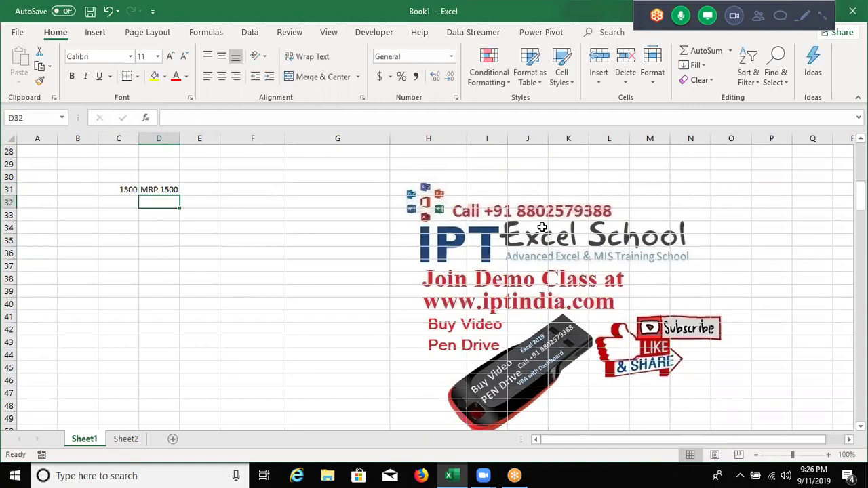
{"action": "key", "text": "Up"}
{"action": "key", "text": "Right"}
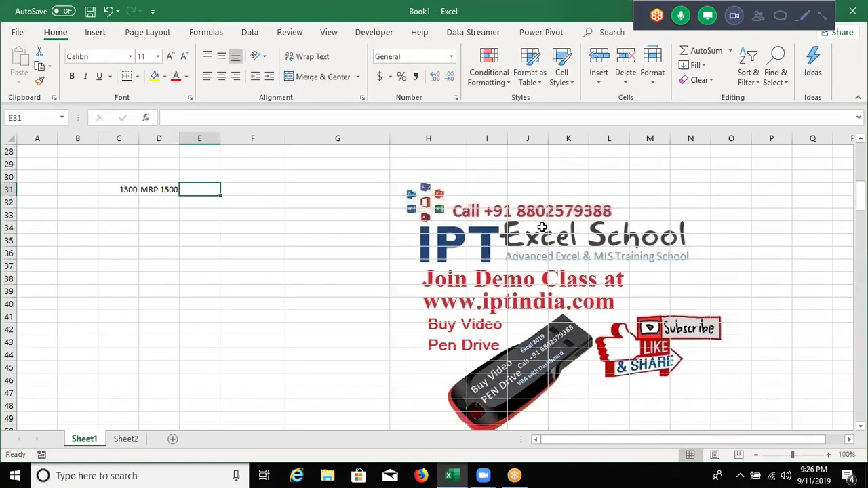
{"action": "type", "text": "="}
{"action": "key", "text": "Left"}
{"action": "type", "text": "+20"}
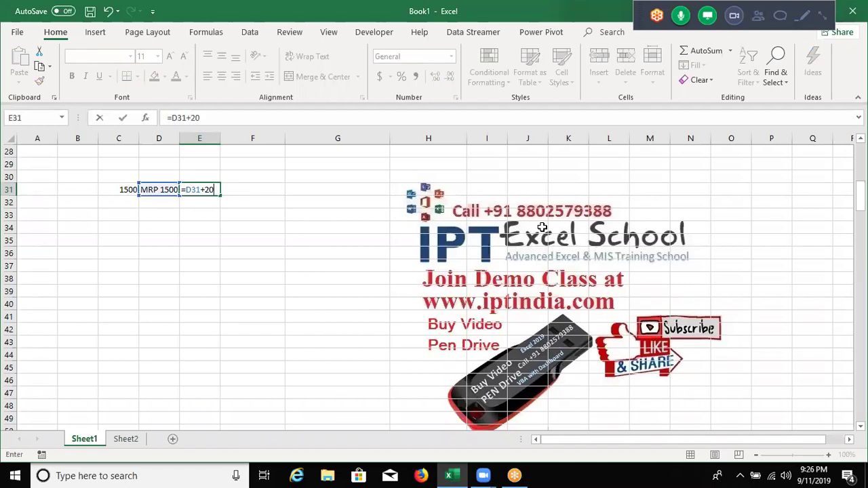
{"action": "key", "text": "Return"}
{"action": "key", "text": "Up"}
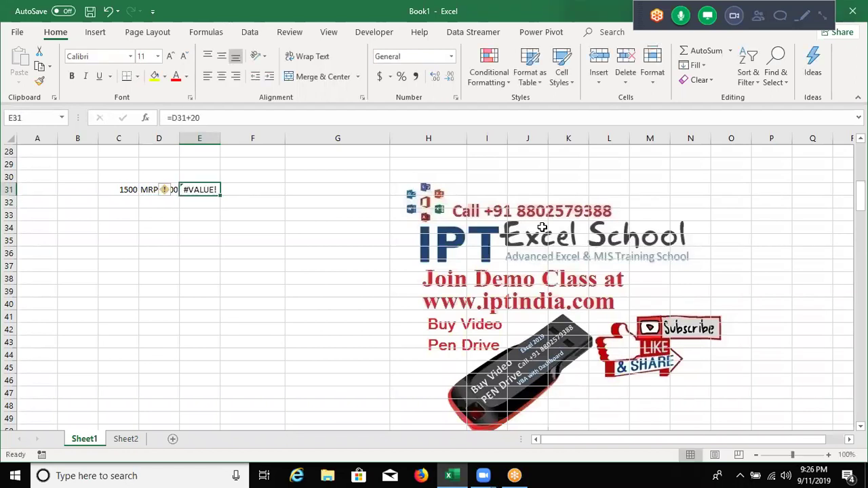
{"action": "left_click", "coordinate": [218, 289]}
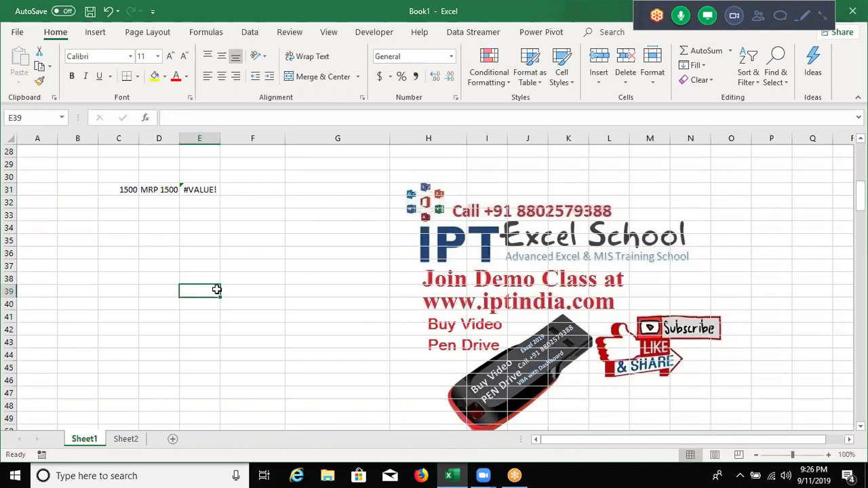
{"action": "left_click", "coordinate": [167, 220]}
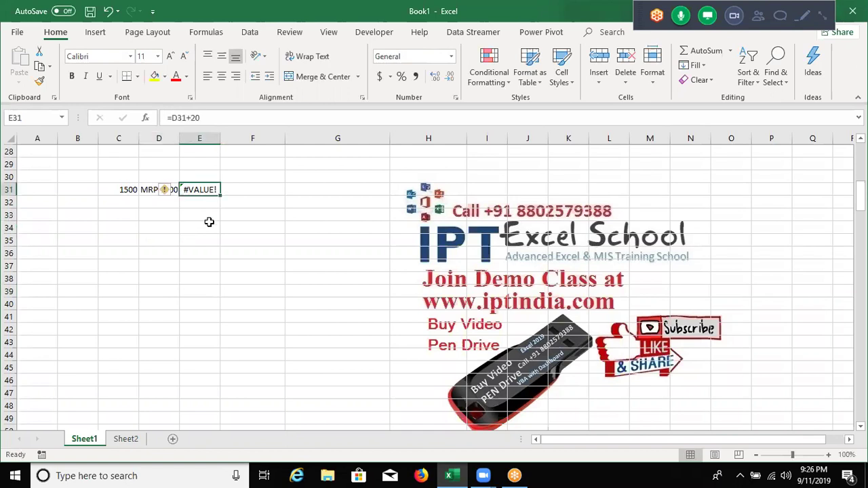
{"action": "left_click_drag", "start_coordinate": [151, 190], "coordinate": [192, 190]}
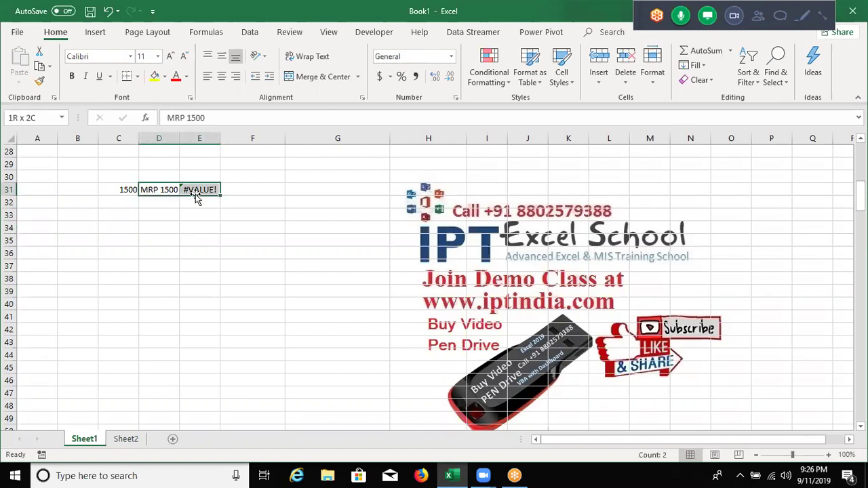
{"action": "key", "text": "Delete"}
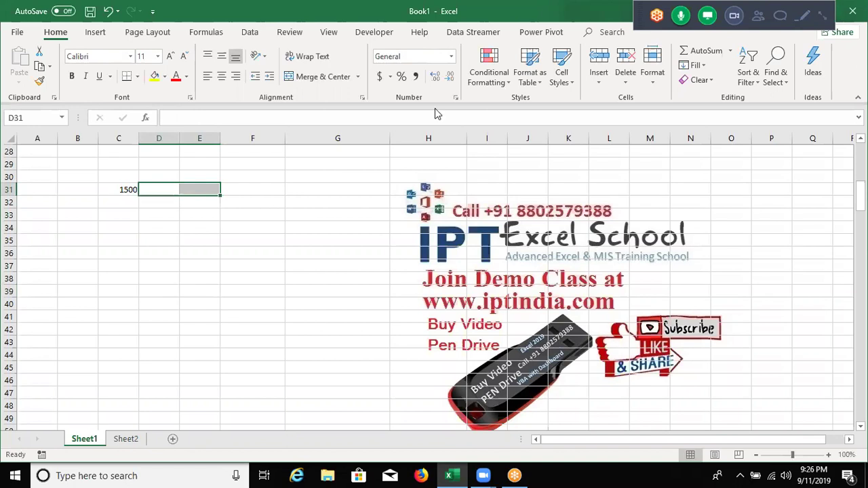
Step: Give C31 the custom number format "MRP" 000
{"action": "key", "text": "Left"}
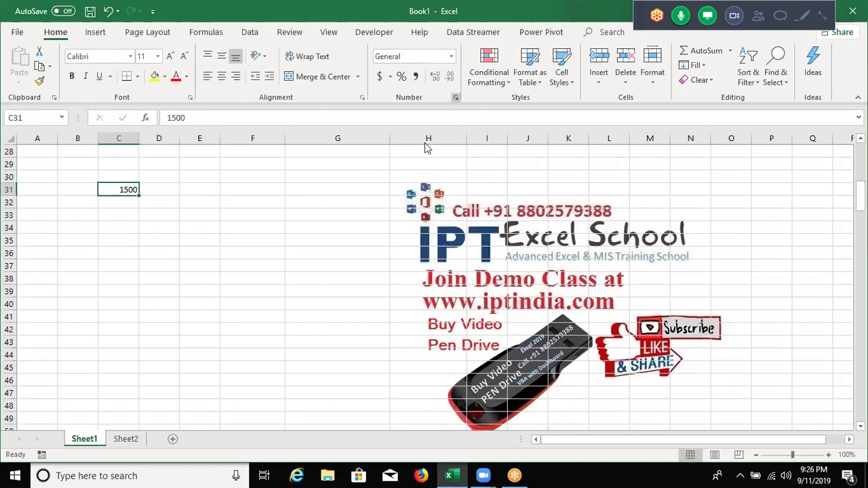
{"action": "key", "text": "ctrl+1"}
{"action": "left_click", "coordinate": [433, 192]}
{"action": "double_click", "coordinate": [494, 139]}
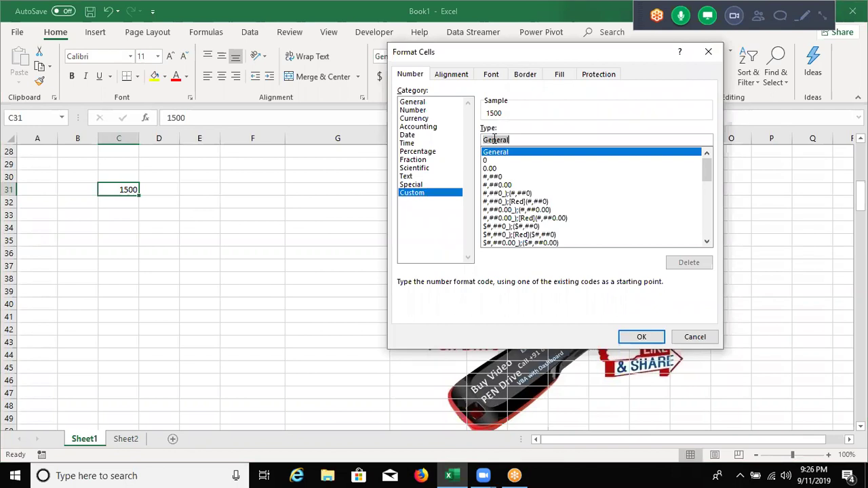
{"action": "type", "text": "MMR"}
{"action": "key", "text": "BackSpace"}
{"action": "key", "text": "BackSpace"}
{"action": "key", "text": "BackSpace"}
{"action": "type", "text": "\"MRP\""}
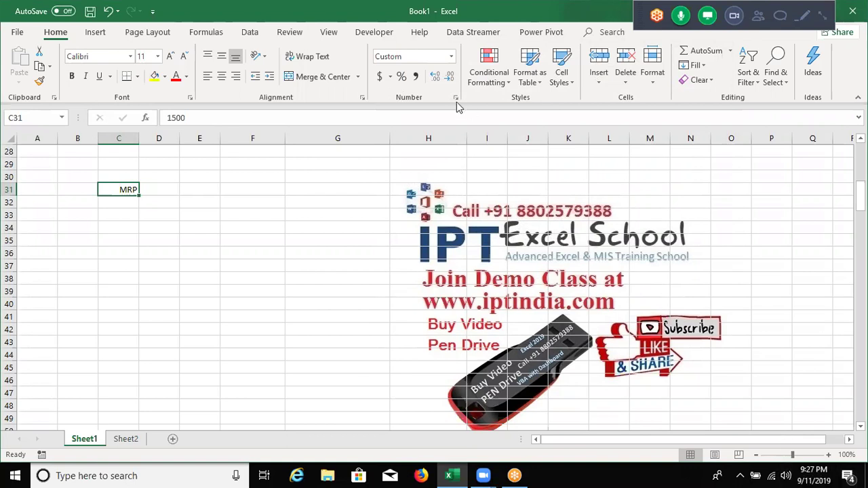
{"action": "key", "text": "ctrl+1"}
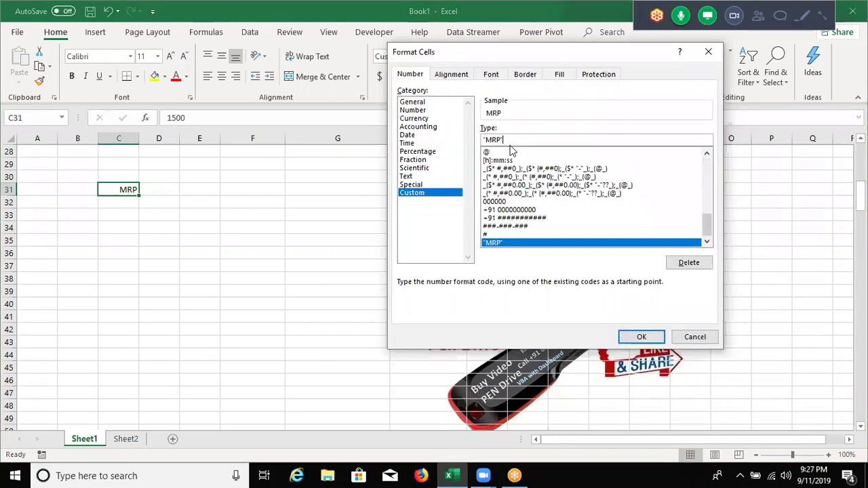
{"action": "type", "text": "000"}
{"action": "key", "text": "Return"}
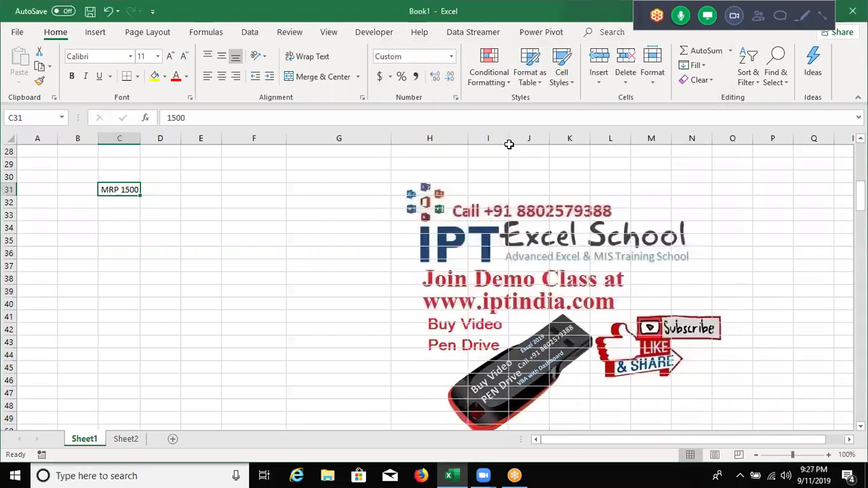
Step: Enter 5 in C31 and change its format code to "MRP" ## so it shows MRP 5
{"action": "type", "text": "5"}
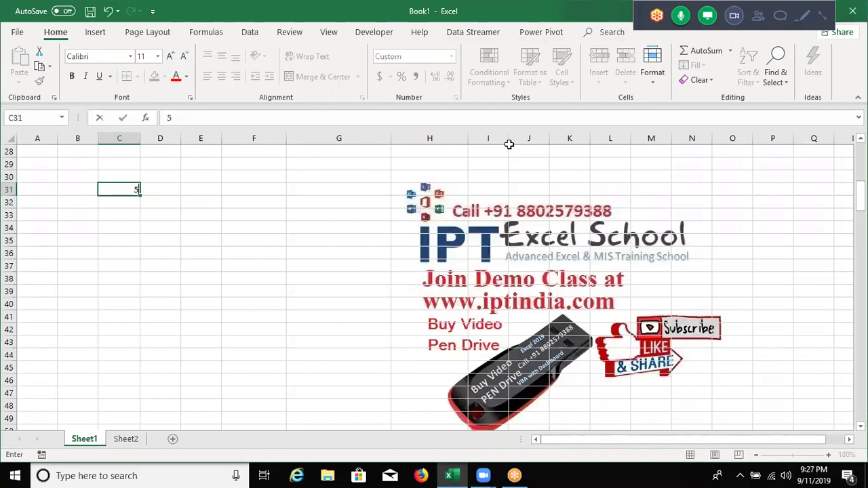
{"action": "key", "text": "Return"}
{"action": "key", "text": "Up"}
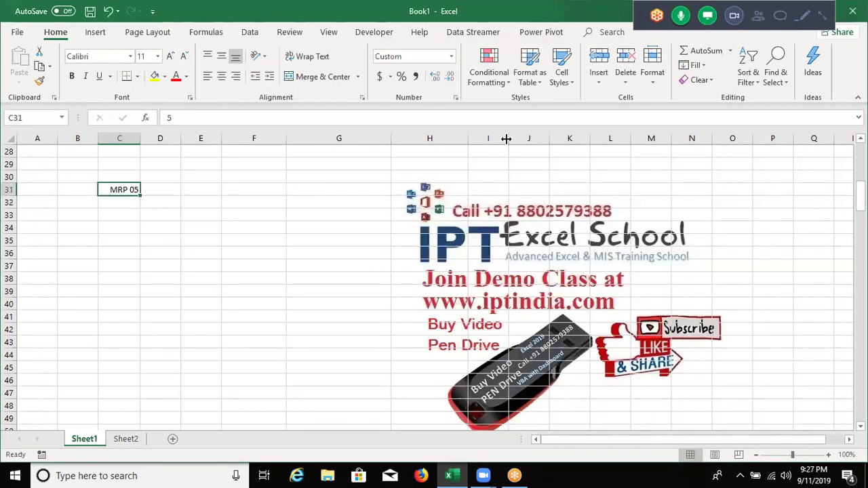
{"action": "left_click", "coordinate": [455, 97]}
{"action": "double_click", "coordinate": [508, 139]}
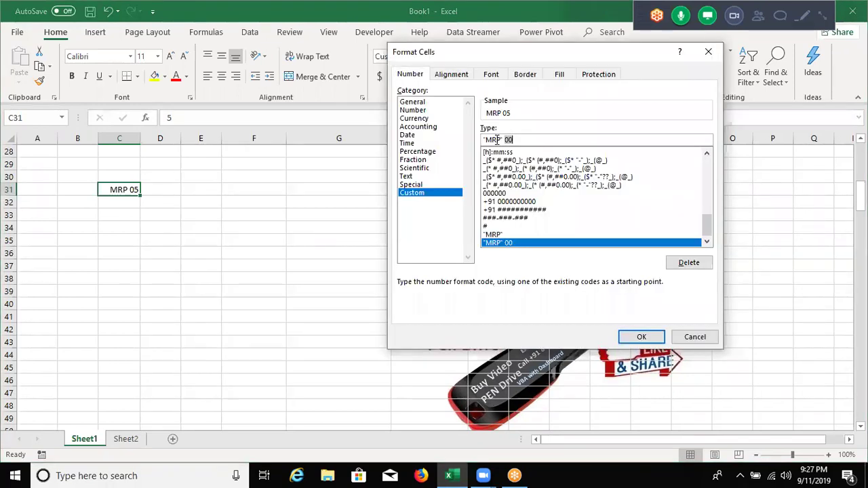
{"action": "type", "text": "##"}
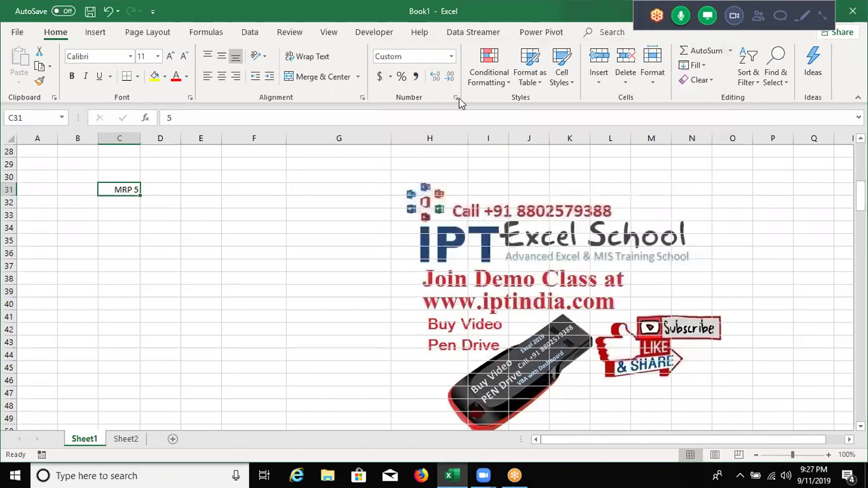
{"action": "key", "text": "ctrl+1"}
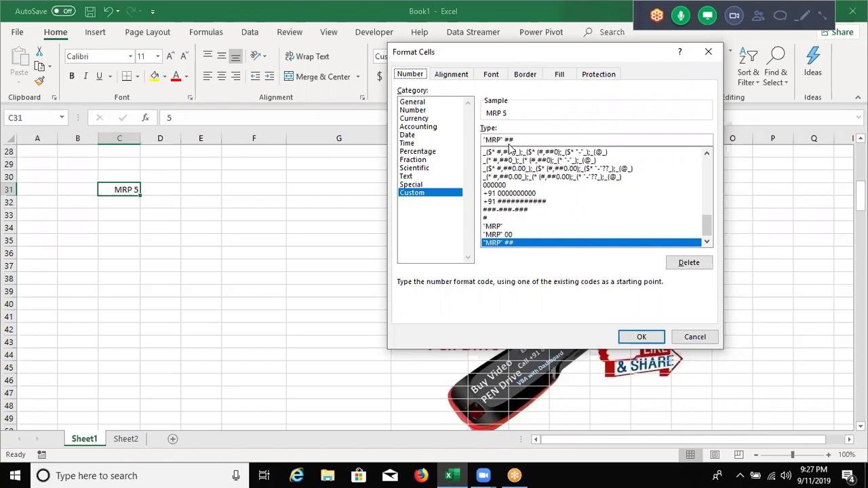
{"action": "key", "text": "Return"}
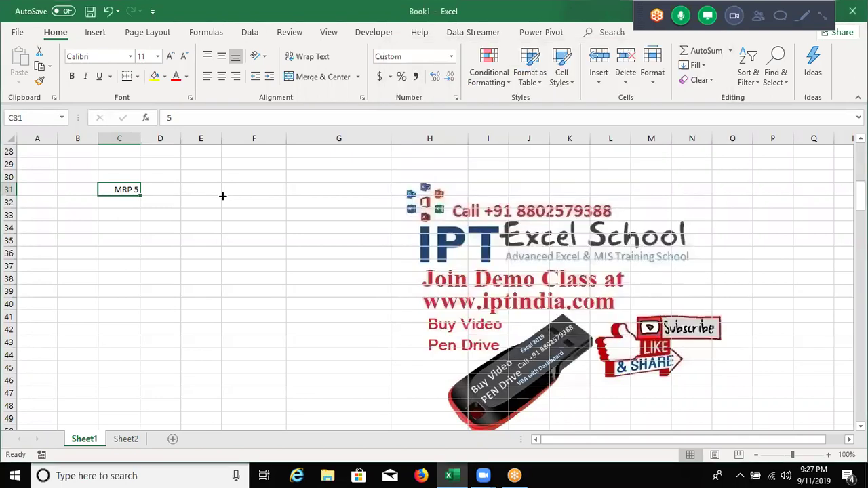
{"action": "left_click", "coordinate": [217, 191]}
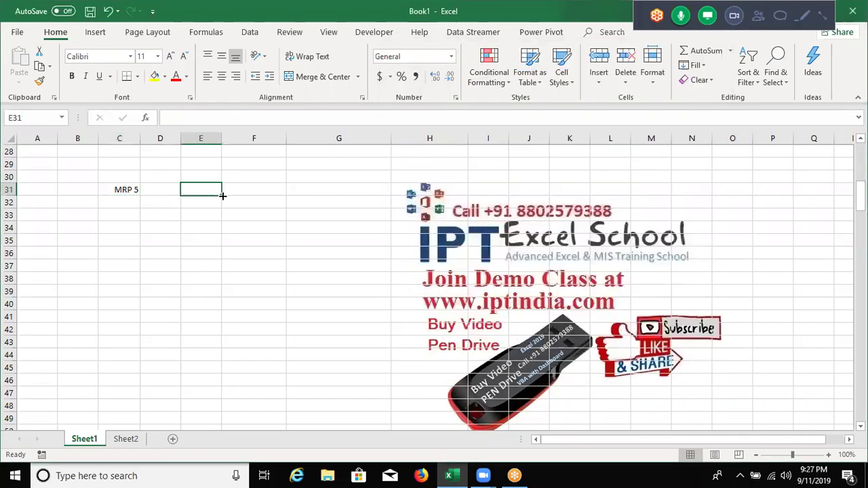
Step: Enter 20.36 in E31 and format it as 0# "Rupees ".00 "Paise"
{"action": "type", "text": "20.36"}
{"action": "key", "text": "Return"}
{"action": "key", "text": "Up"}
{"action": "key", "text": "ctrl+1"}
{"action": "key", "text": "End"}
{"action": "double_click", "coordinate": [485, 140]}
{"action": "type", "text": "0"}
{"action": "type", "text": "\""}
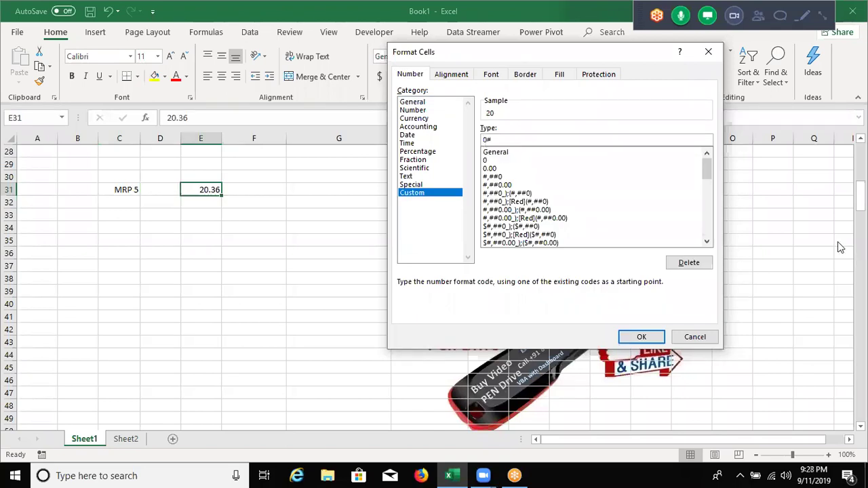
{"action": "type", "text": " R"}
{"action": "key", "text": "BackSpace"}
{"action": "type", "text": "\"Rupees \".00 \"Paise"}
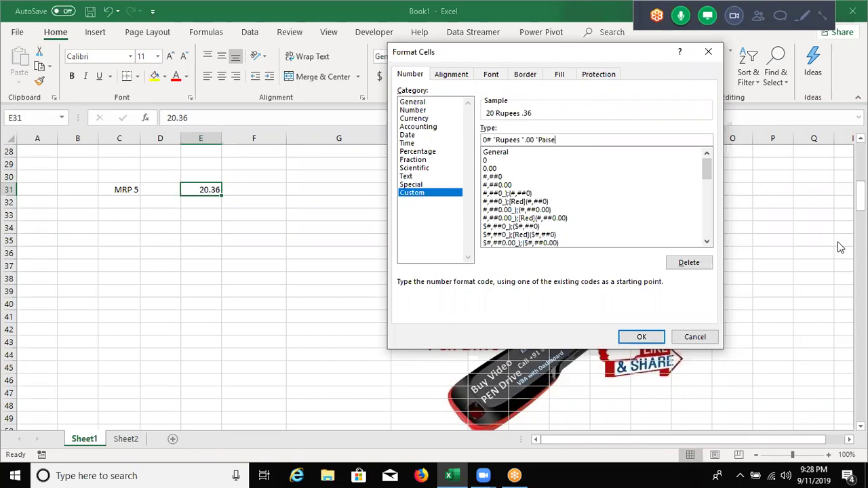
{"action": "type", "text": "\""}
{"action": "key", "text": "Return"}
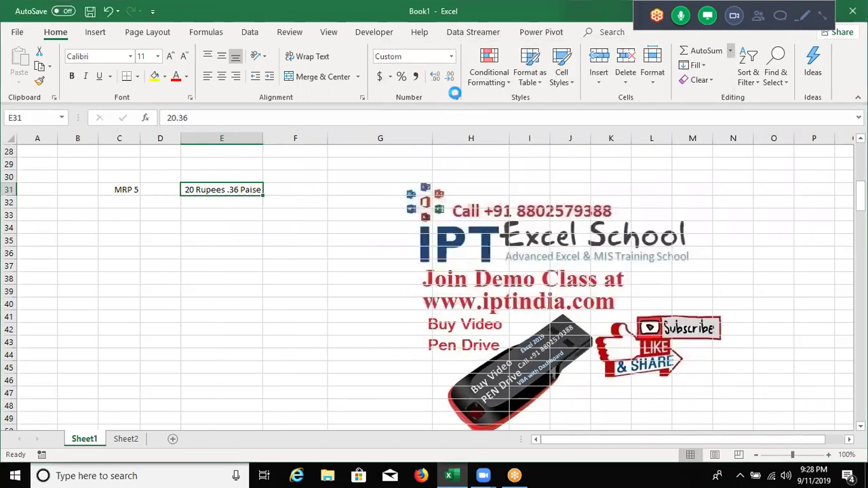
Step: Change the rupee placeholder in E31's format code to 00
{"action": "key", "text": "ctrl+1"}
{"action": "double_click", "coordinate": [487, 139]}
{"action": "type", "text": "00 \"Rupees \".00 \"Paise"}
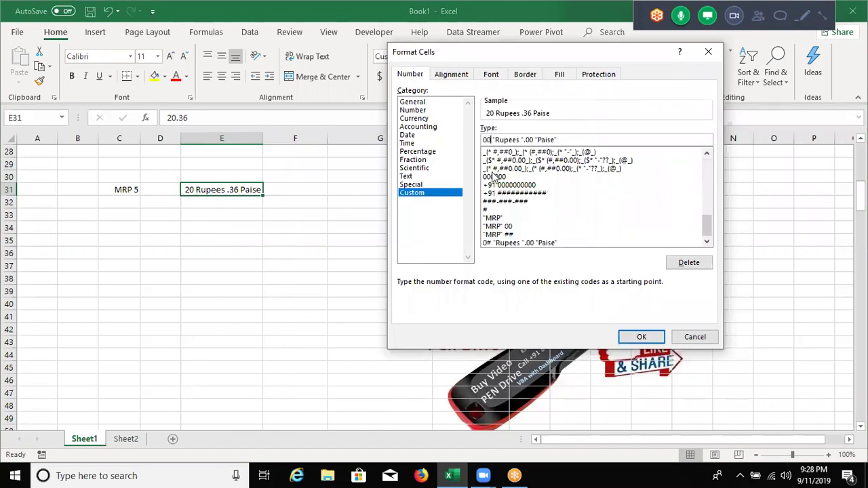
{"action": "key", "text": "Return"}
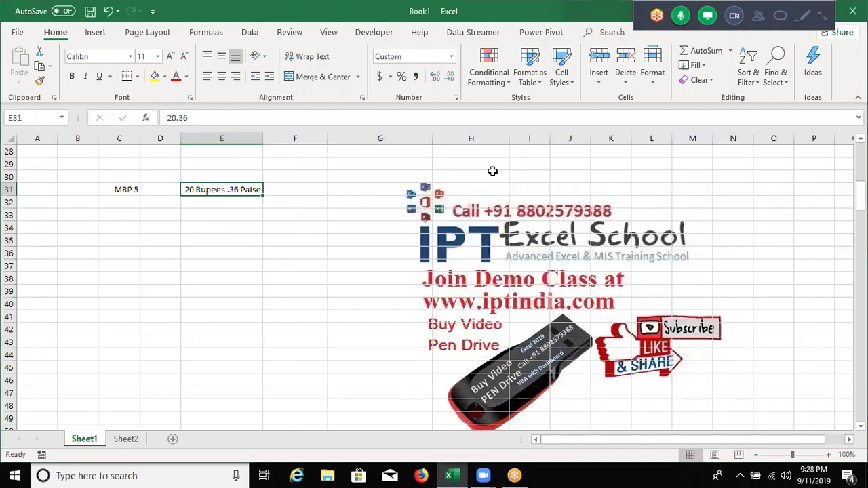
Step: Enter 0.5 in E31 and try # and then 0 as the rupee placeholder
{"action": "type", "text": ".5"}
{"action": "key", "text": "Return"}
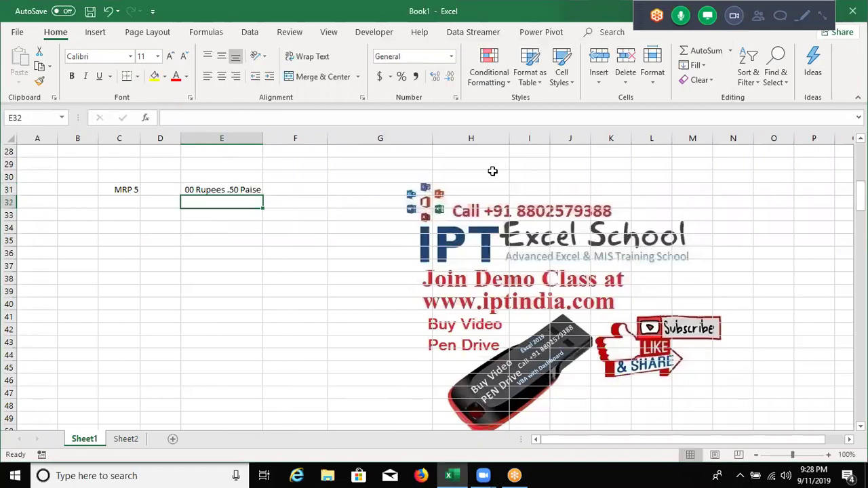
{"action": "key", "text": "Up"}
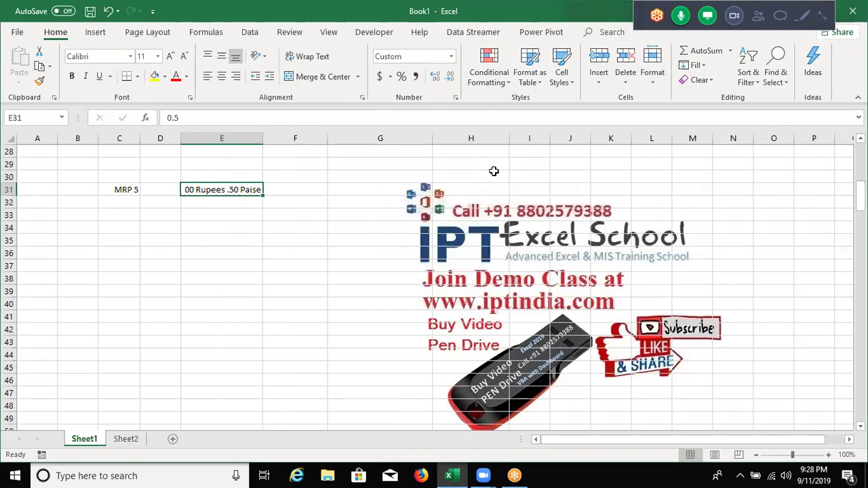
{"action": "left_click", "coordinate": [454, 99]}
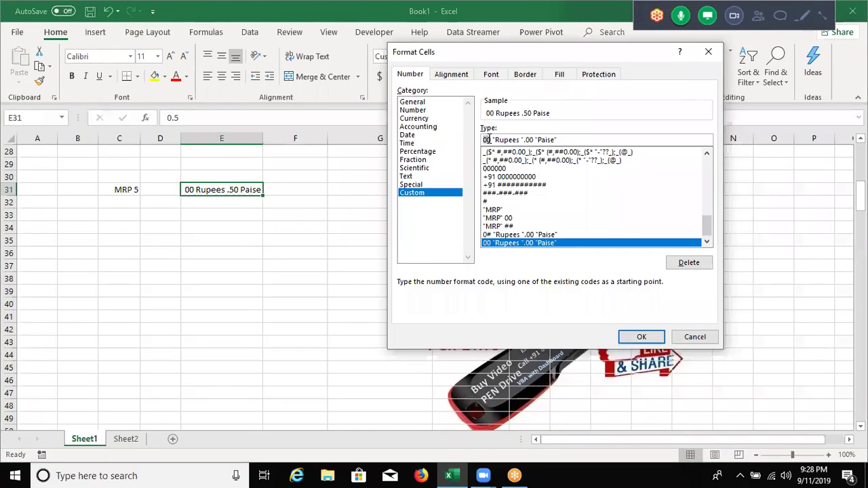
{"action": "double_click", "coordinate": [487, 139]}
{"action": "type", "text": "#"}
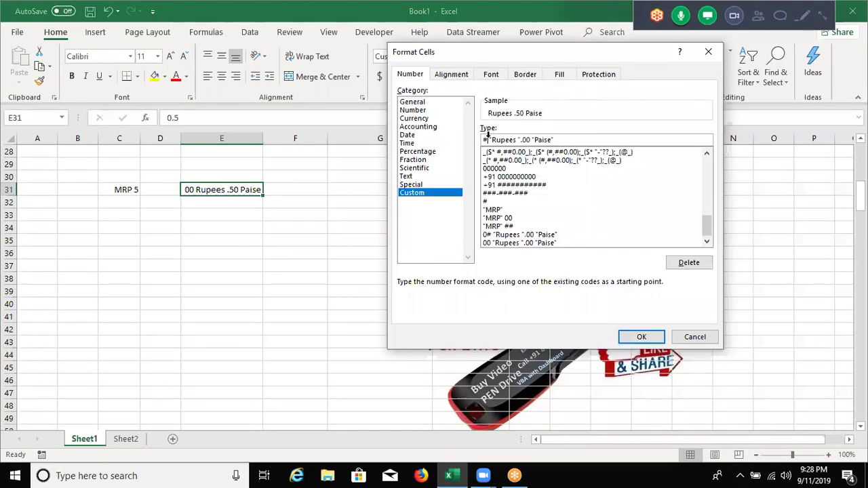
{"action": "key", "text": "Return"}
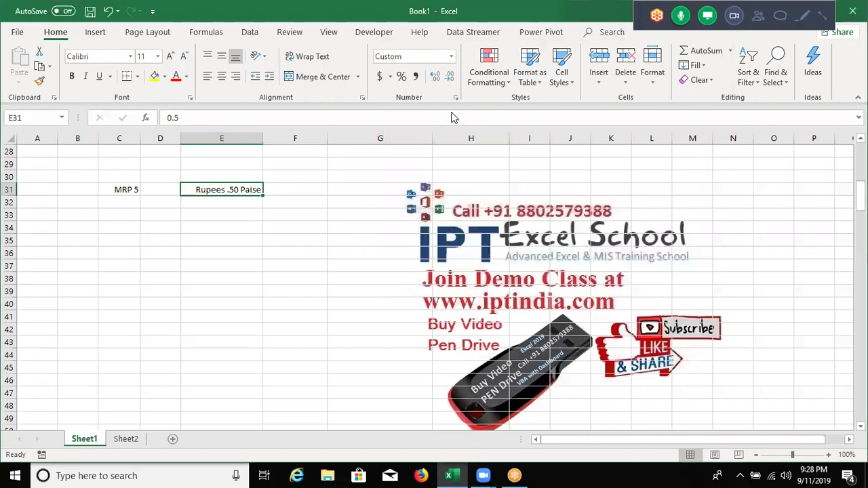
{"action": "key", "text": "ctrl+1"}
{"action": "left_click", "coordinate": [487, 138]}
{"action": "type", "text": "0 \"Rupees \".00 \"Paise"}
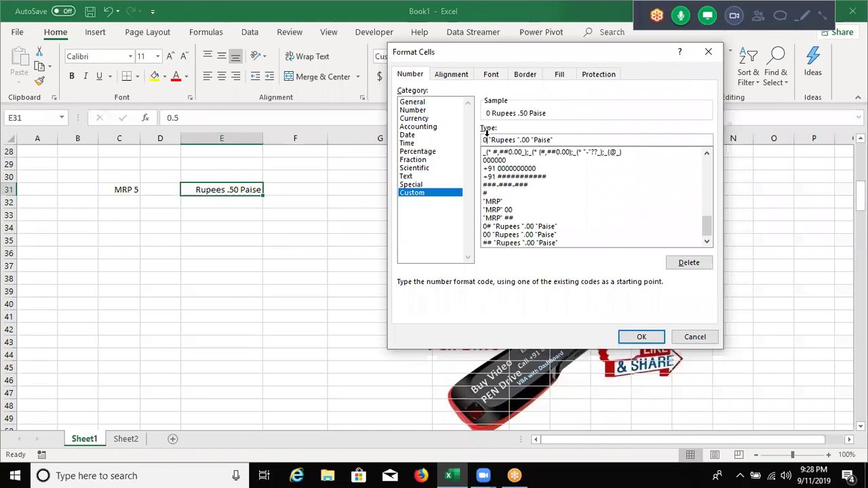
{"action": "key", "text": "Return"}
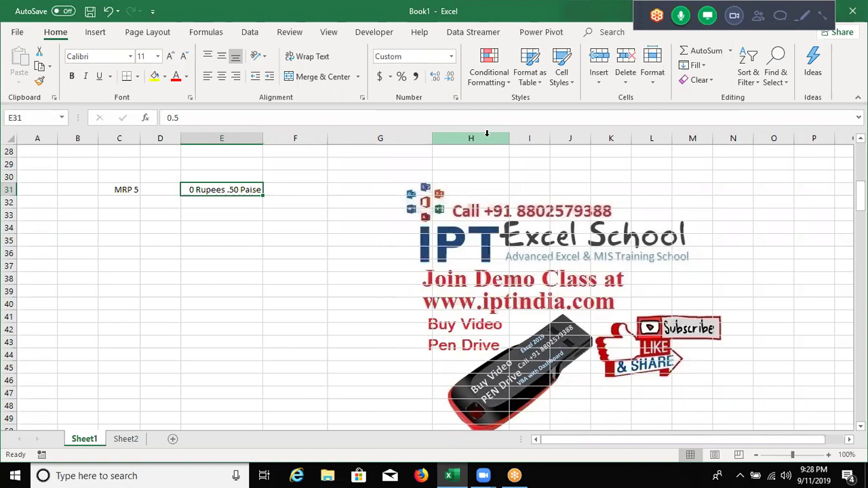
Step: Enter 5.85 in E31 and change the rupee part of its format to 0#
{"action": "type", "text": "5.8"}
{"action": "key", "text": "Return"}
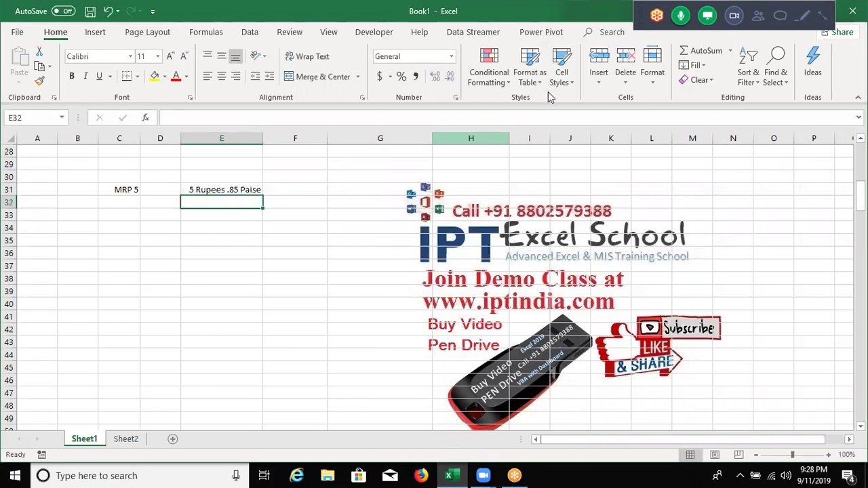
{"action": "left_click", "coordinate": [456, 98]}
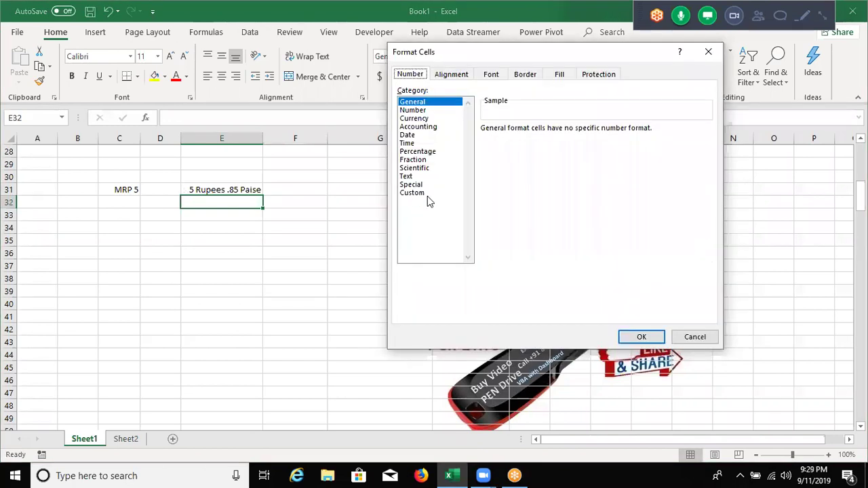
{"action": "key", "text": "Escape"}
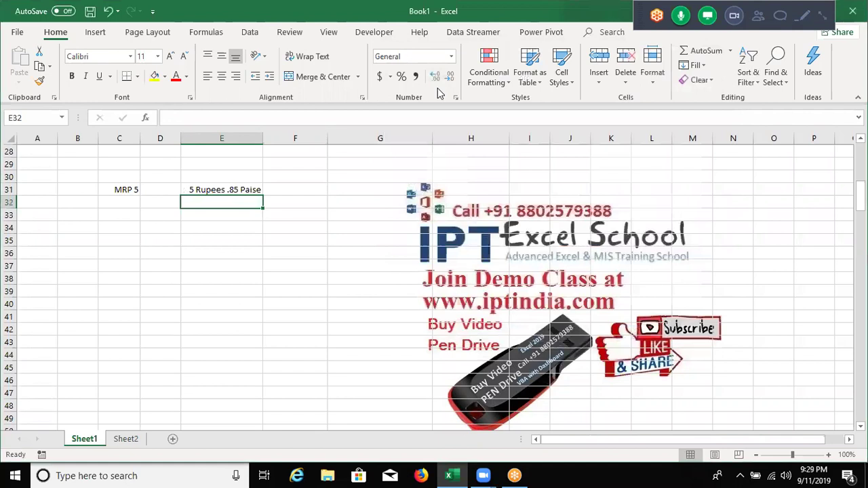
{"action": "key", "text": "Up"}
{"action": "left_click", "coordinate": [456, 98]}
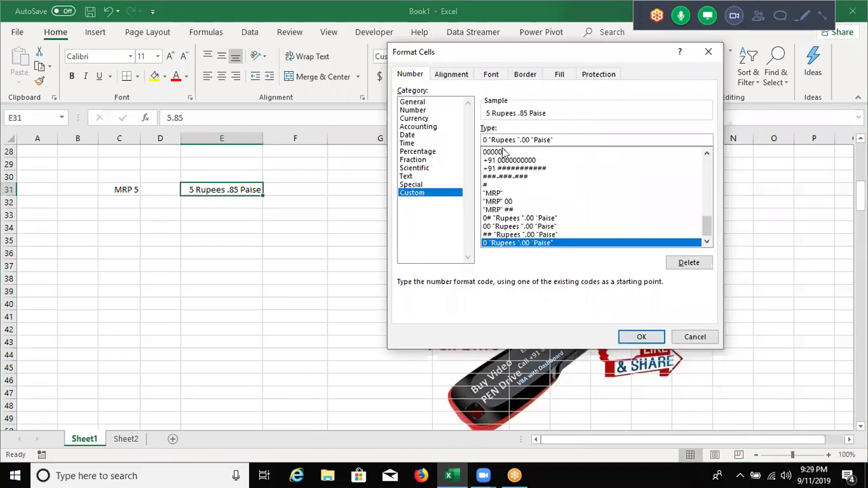
{"action": "type", "text": "#"}
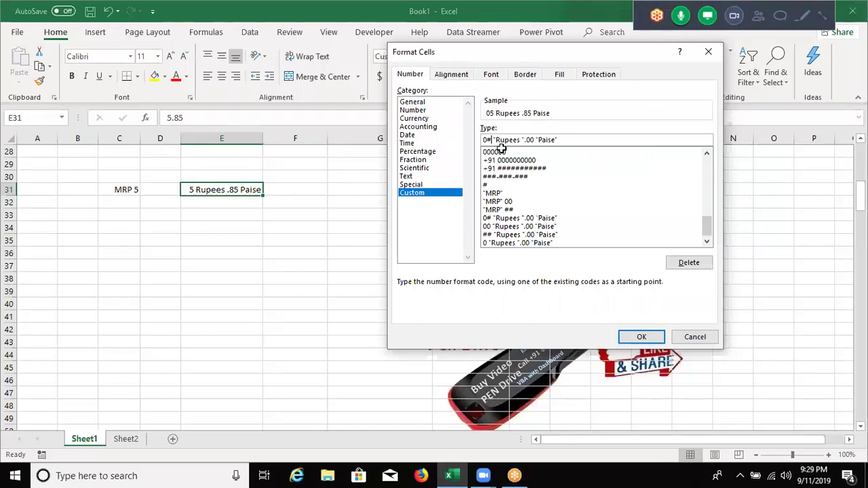
{"action": "key", "text": "Return"}
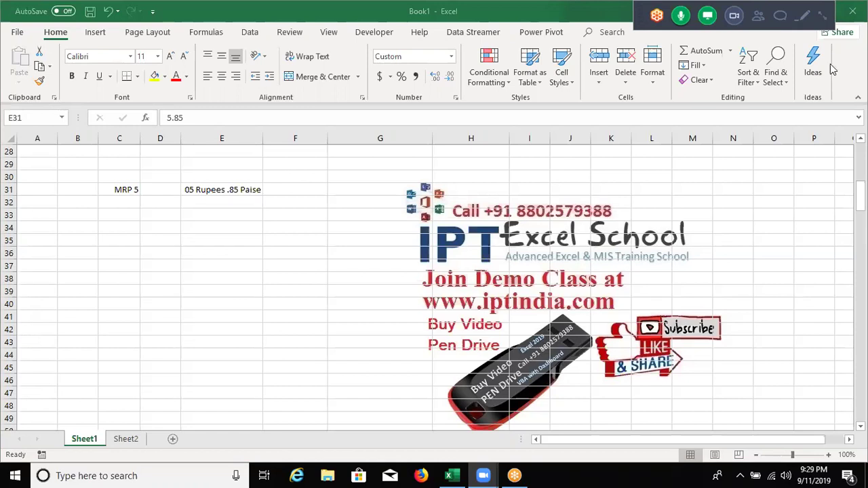
Step: Expand the GoToMeeting control panel, then select cell C31
{"action": "left_click", "coordinate": [656, 15]}
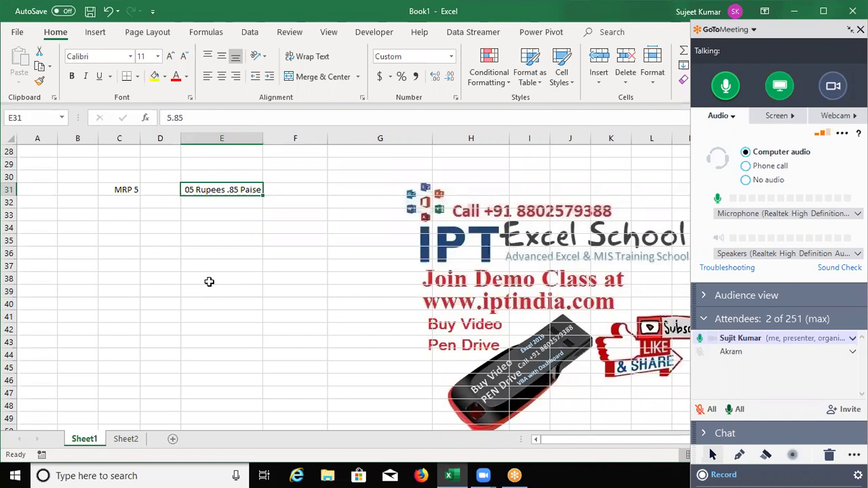
{"action": "left_click", "coordinate": [125, 191]}
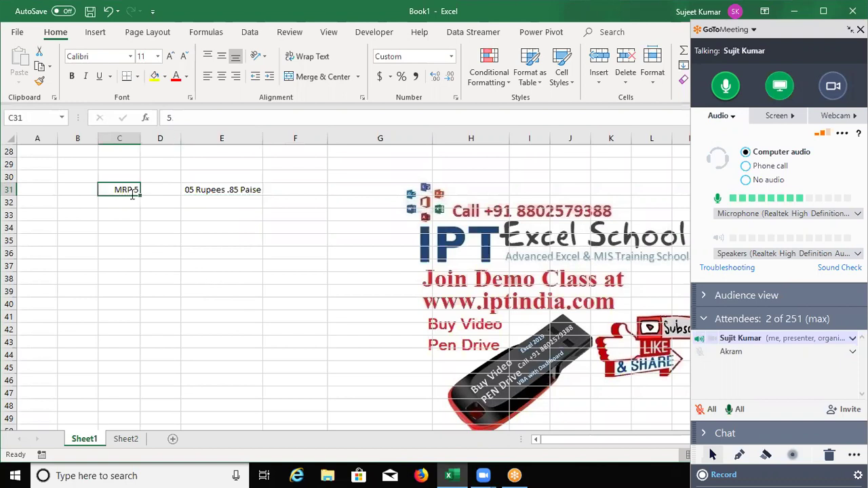
Step: Enter 15454 in C31 and check its raw stored value
{"action": "type", "text": "15454"}
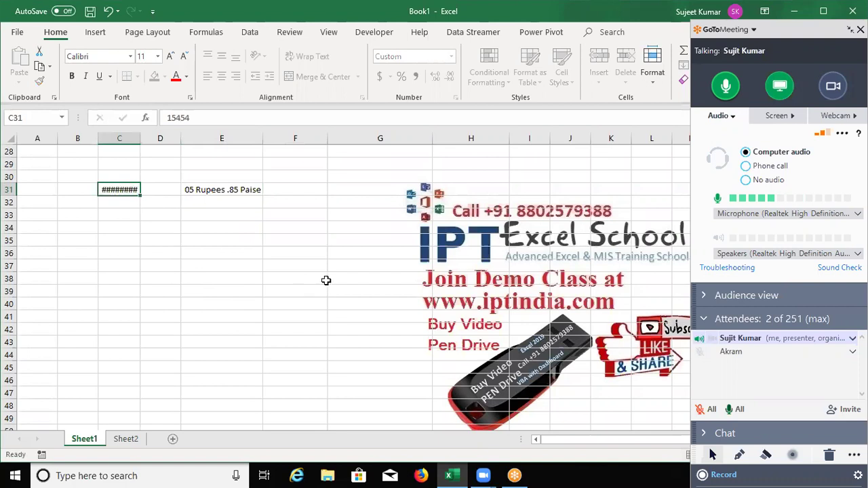
{"action": "key", "text": "Return"}
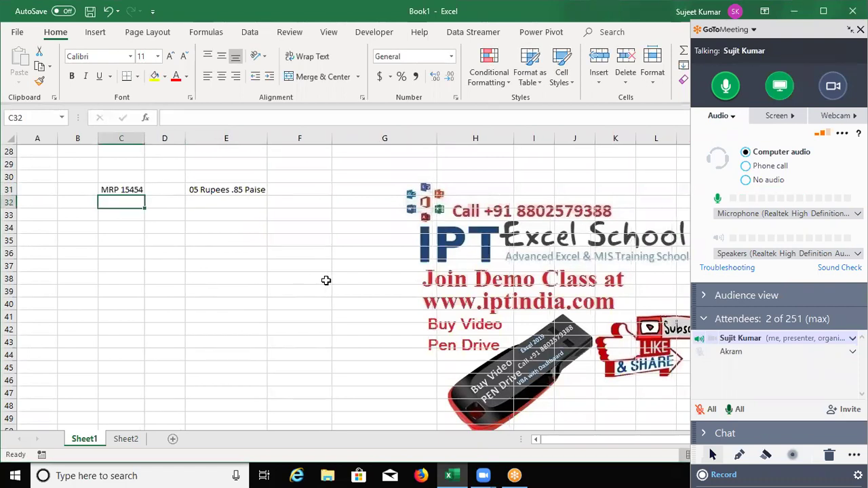
{"action": "key", "text": "Up"}
{"action": "key", "text": "F2"}
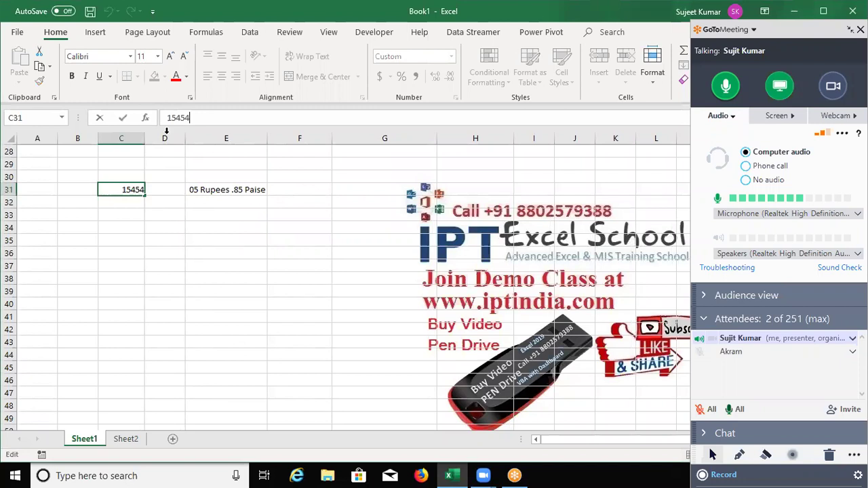
{"action": "double_click", "coordinate": [166, 131]}
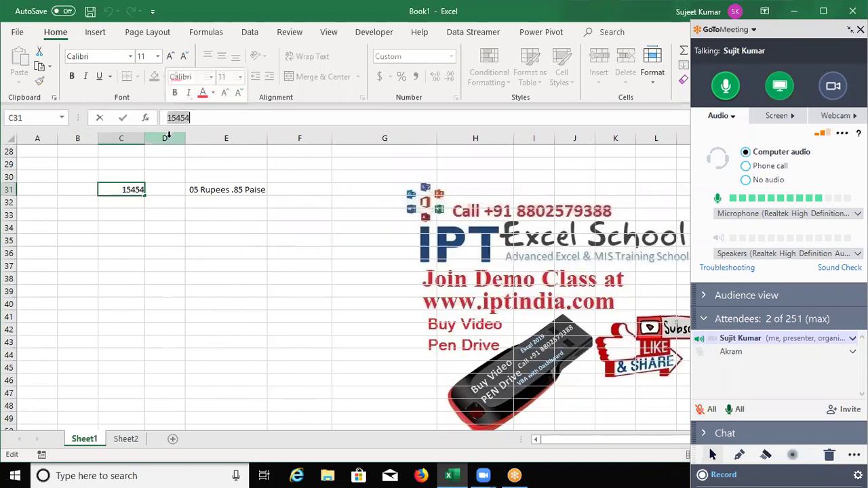
{"action": "key", "text": "Escape"}
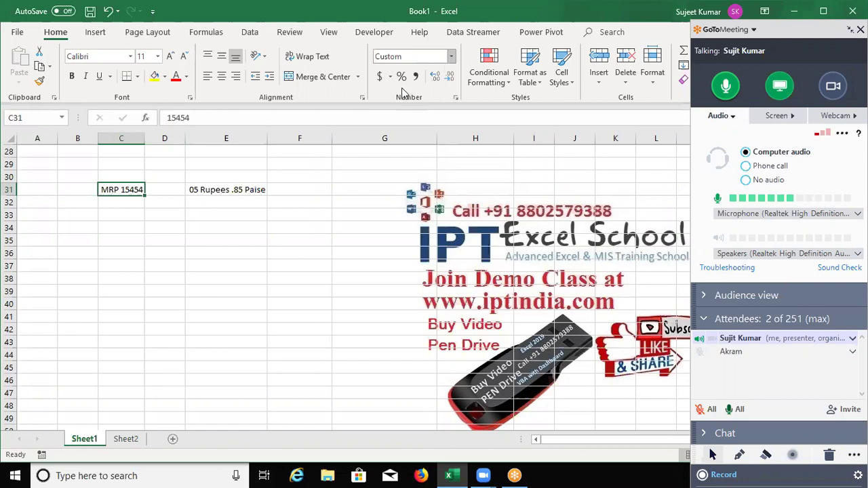
Step: Compare C31 in General format, then restore its MRP 15454 display
{"action": "key", "text": "alt+h"}
{"action": "key", "text": "n"}
{"action": "key", "text": "Return"}
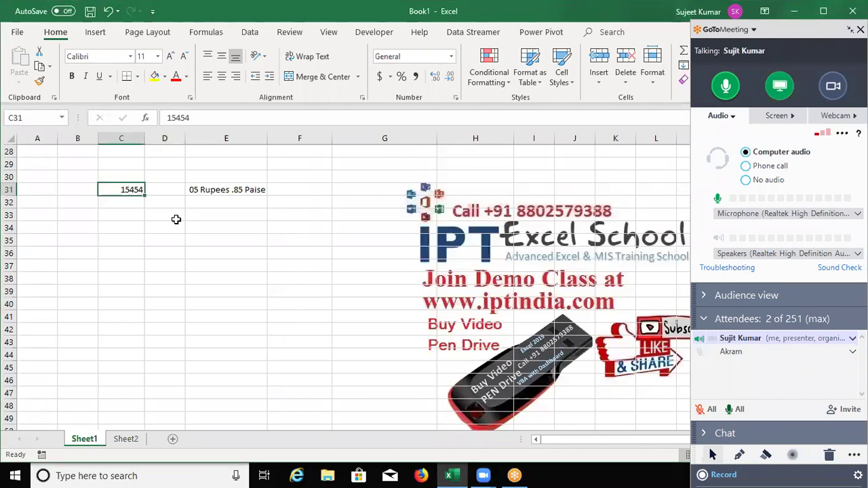
{"action": "key", "text": "ctrl+y"}
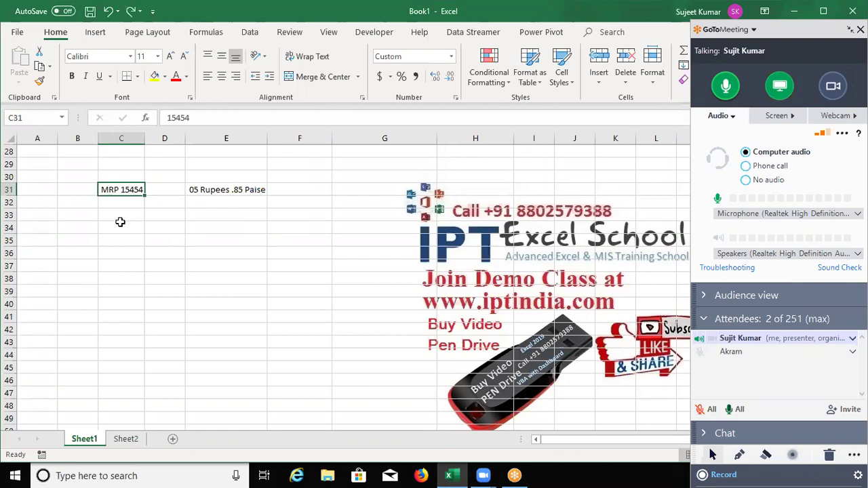
{"action": "left_click", "coordinate": [120, 222]}
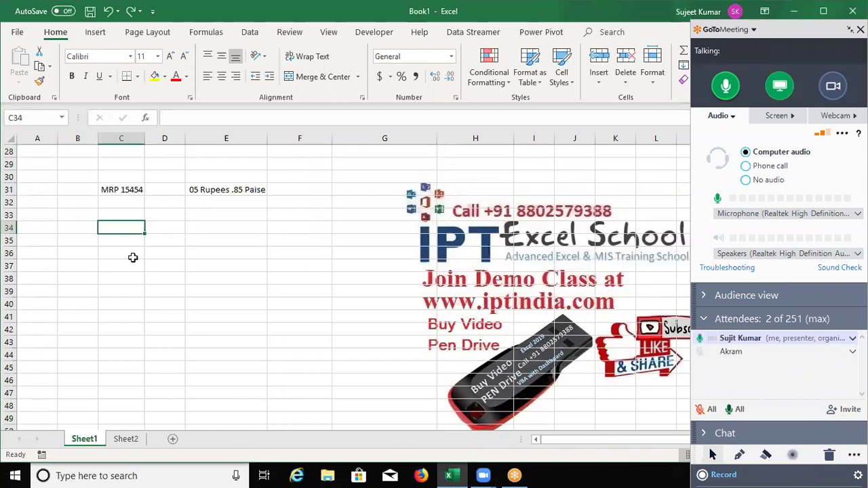
Step: Enter 15000 in C35 and open Format Cells for that cell
{"action": "left_click", "coordinate": [229, 191]}
{"action": "scroll", "coordinate": [228, 207], "scroll_direction": "up", "scroll_amount": 3}
{"action": "scroll", "coordinate": [134, 207], "scroll_direction": "down", "scroll_amount": 4}
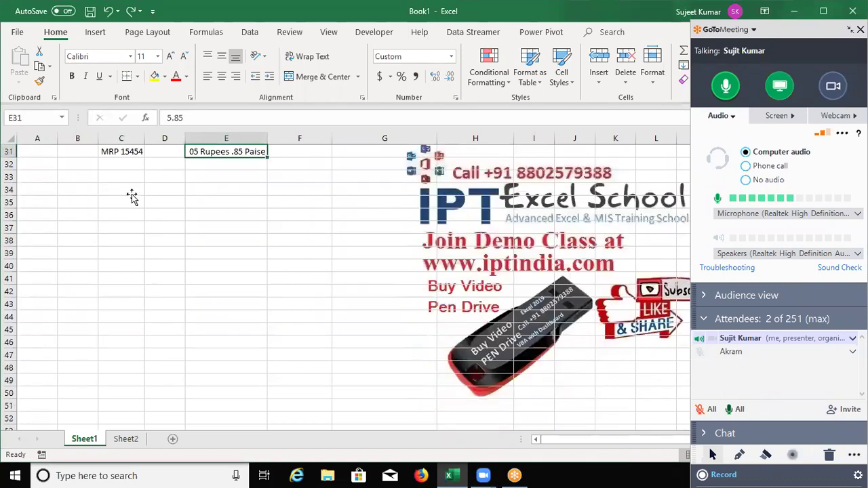
{"action": "left_click", "coordinate": [132, 197]}
{"action": "type", "text": "150"}
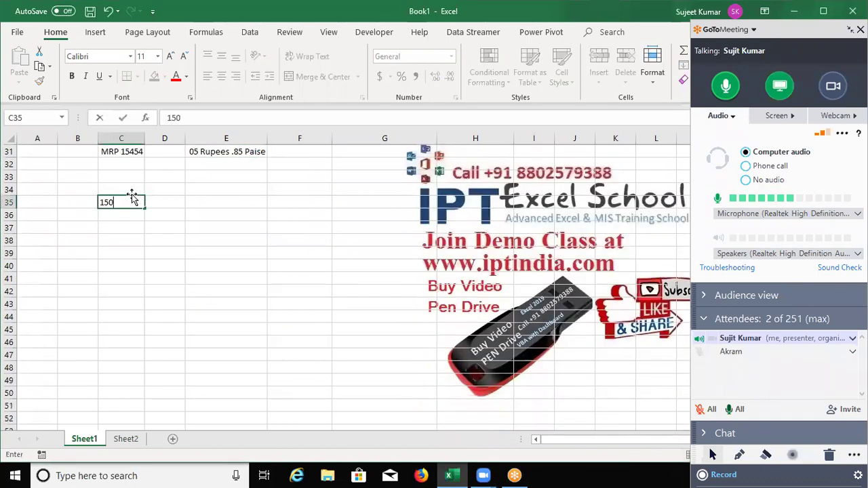
{"action": "type", "text": "00"}
{"action": "left_click_drag", "start_coordinate": [165, 214], "coordinate": [225, 214]}
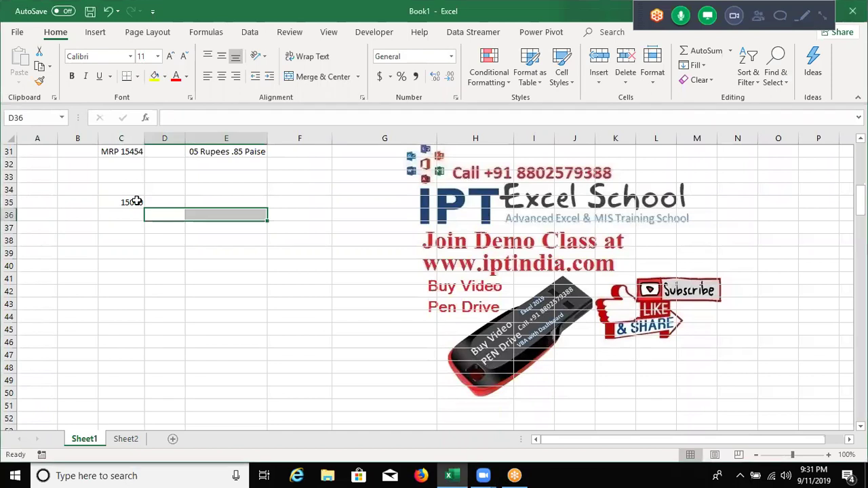
{"action": "left_click", "coordinate": [136, 201]}
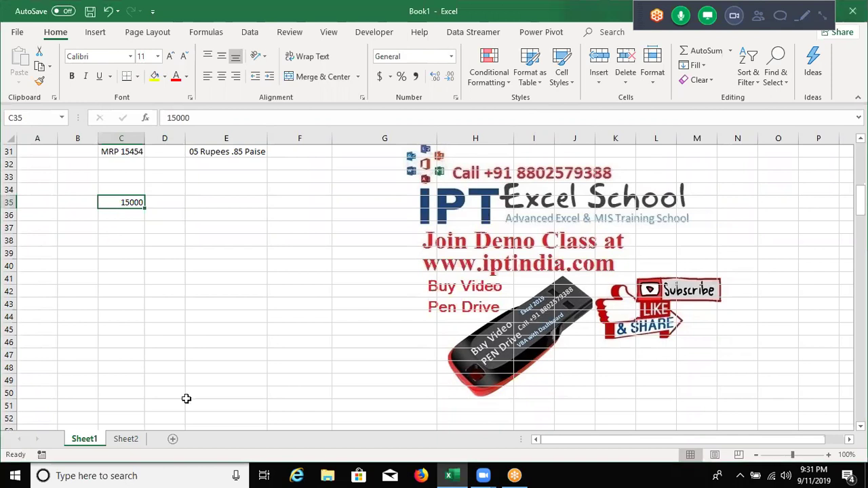
{"action": "key", "text": "ctrl+1"}
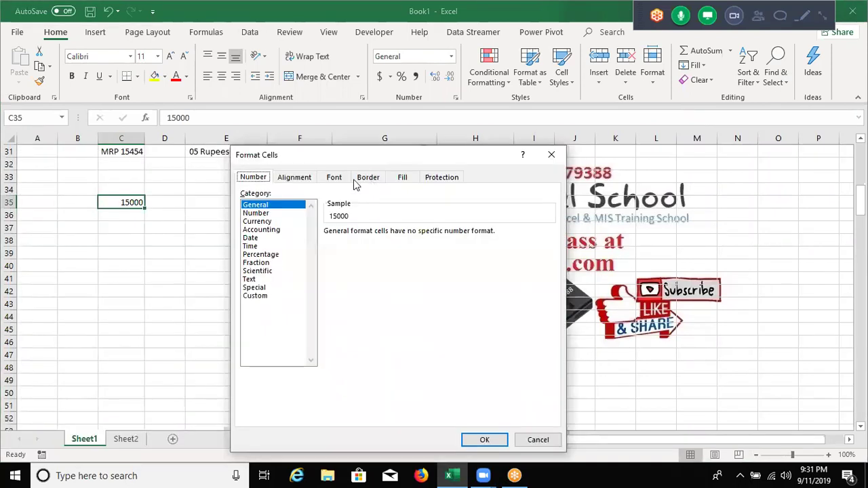
Step: Apply the custom format #, to C35 to scale it by thousands
{"action": "left_click", "coordinate": [277, 296]}
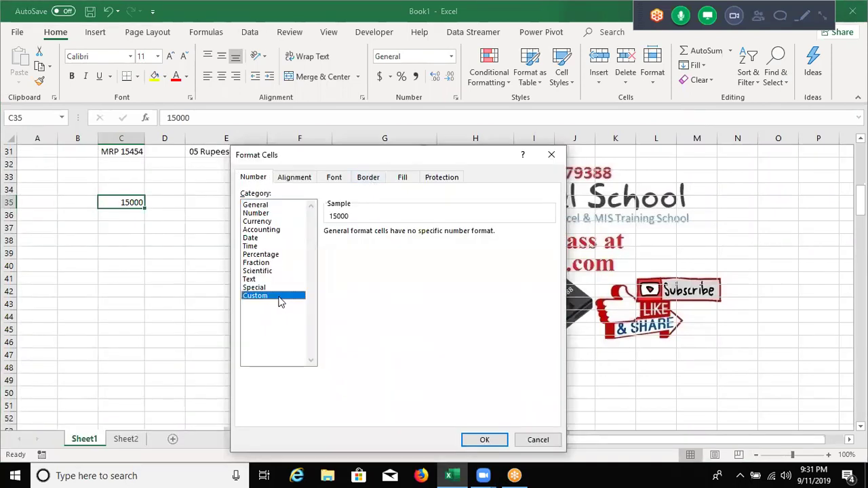
{"action": "double_click", "coordinate": [346, 242]}
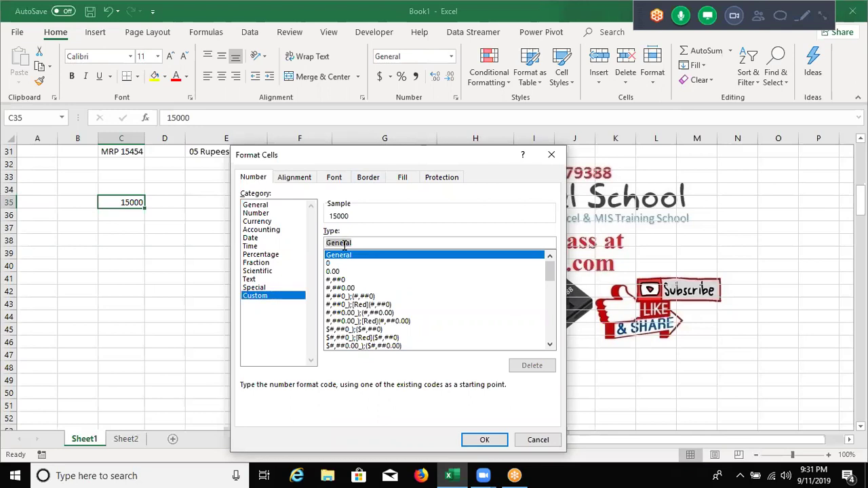
{"action": "type", "text": "#,"}
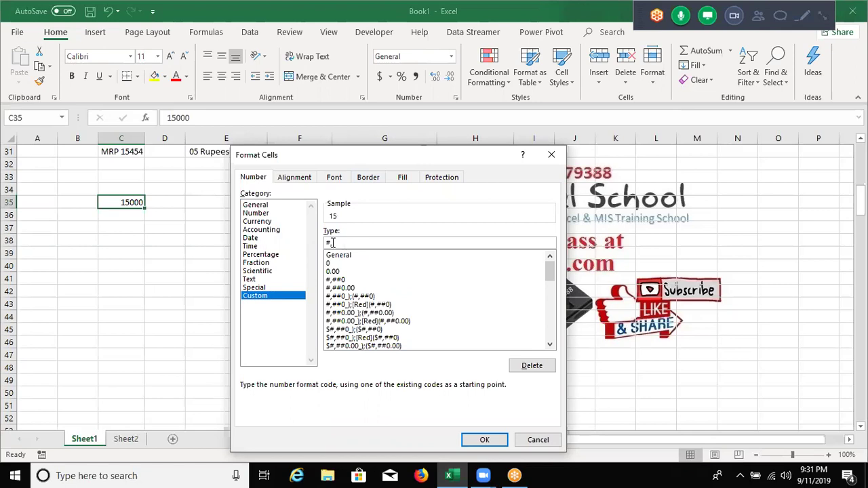
{"action": "left_click", "coordinate": [484, 441]}
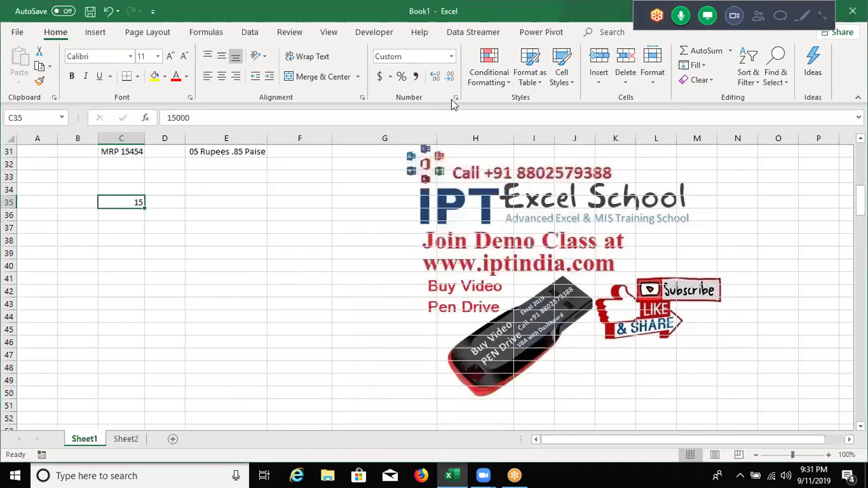
Step: Append " K" to C35's format code so it reads 15 K
{"action": "key", "text": "ctrl+1"}
{"action": "left_click", "coordinate": [518, 140]}
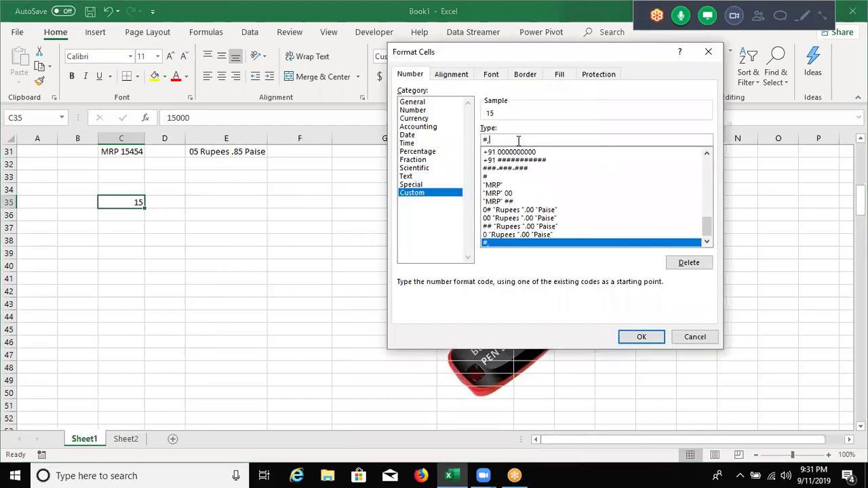
{"action": "type", "text": "K\""}
{"action": "key", "text": "Return"}
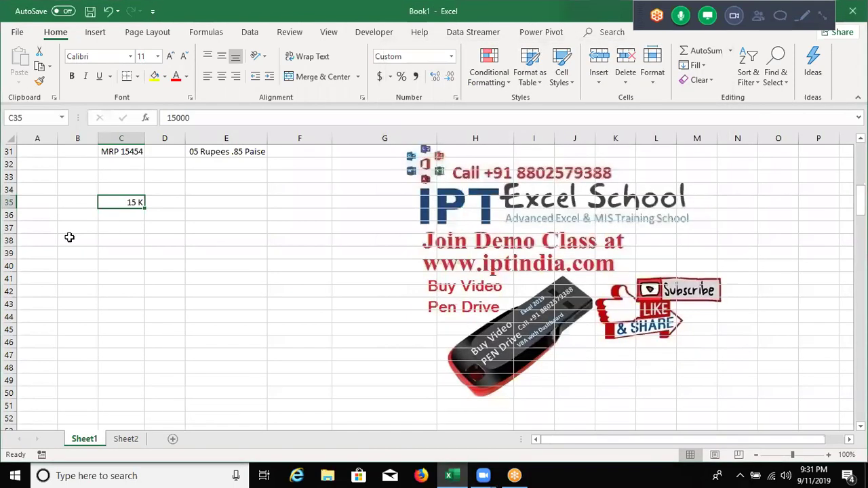
{"action": "type", "text": "85000"}
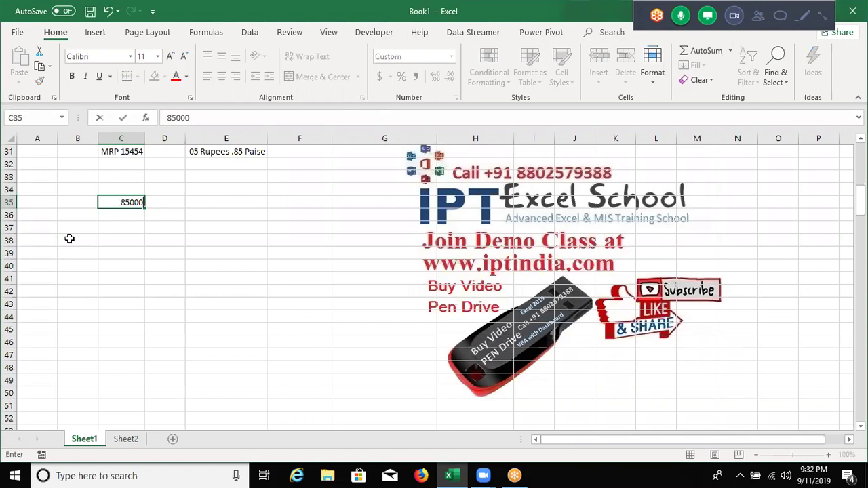
{"action": "key", "text": "Return"}
{"action": "key", "text": "Up"}
{"action": "key", "text": "Right"}
{"action": "key", "text": "Down"}
{"action": "type", "text": "="}
{"action": "key", "text": "Up"}
{"action": "key", "text": "Left"}
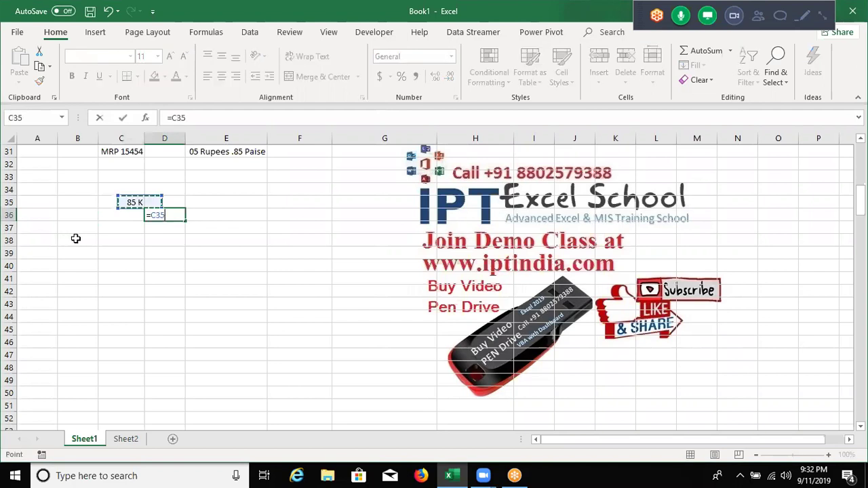
{"action": "type", "text": "+1000"}
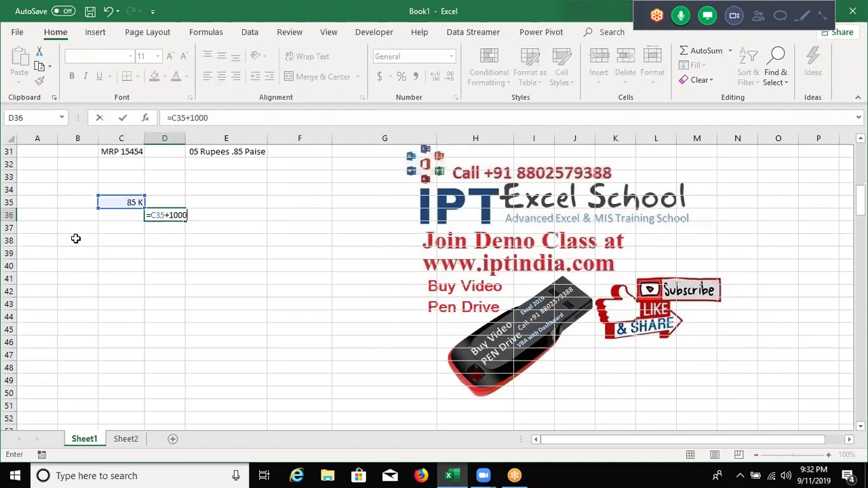
{"action": "key", "text": "ctrl+Return"}
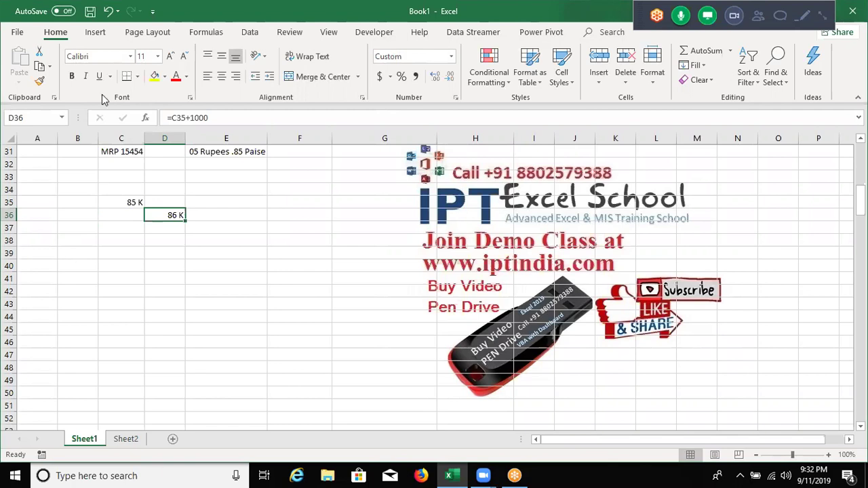
{"action": "left_click", "coordinate": [250, 289]}
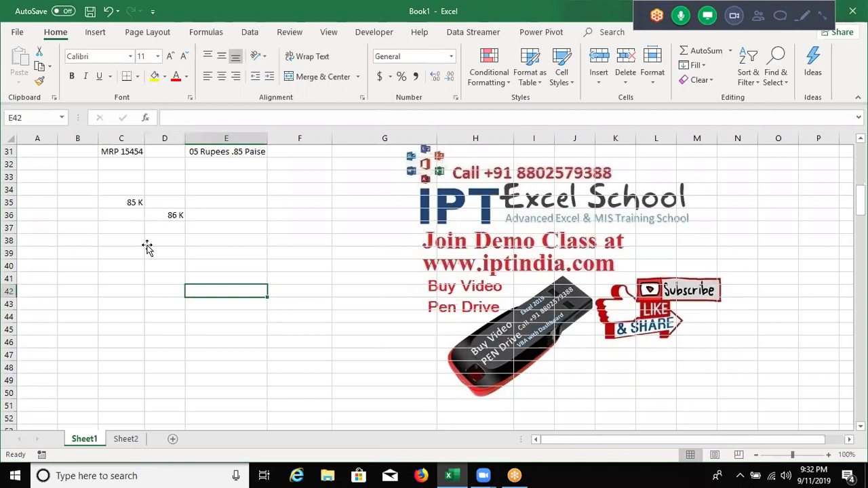
{"action": "left_click", "coordinate": [128, 241]}
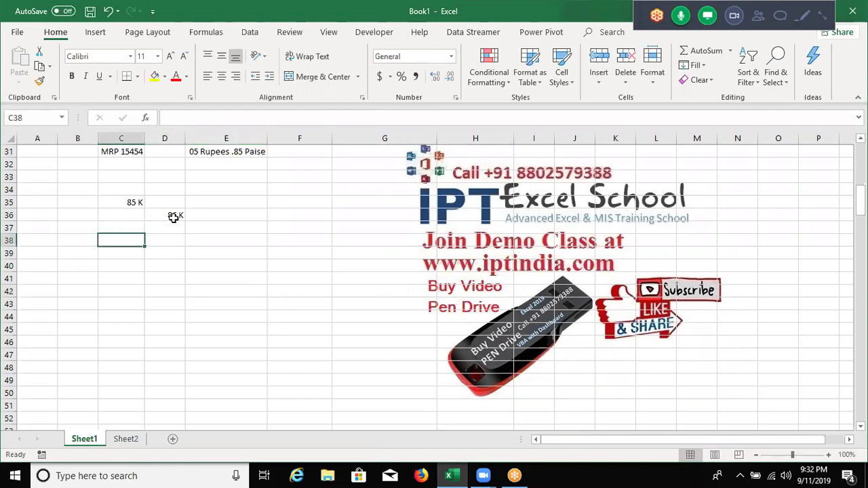
{"action": "left_click", "coordinate": [174, 216]}
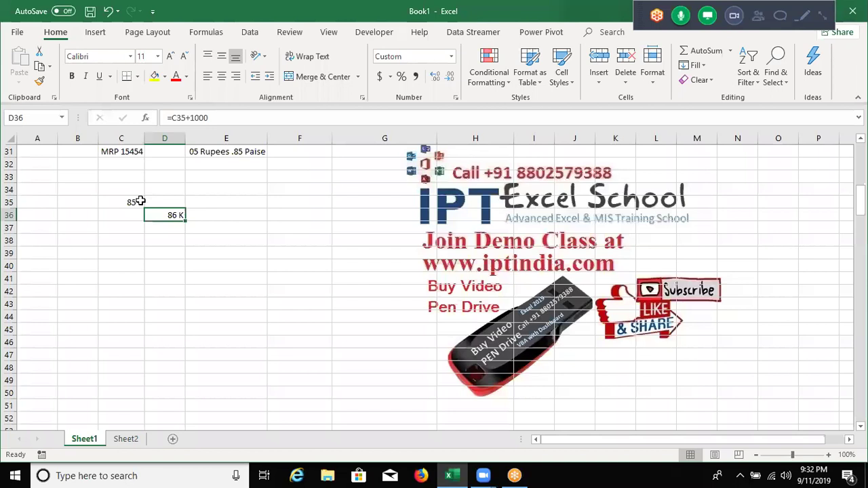
Step: Change C35 to 850000 so it shows 850 K
{"action": "key", "text": "Up"}
{"action": "key", "text": "Left"}
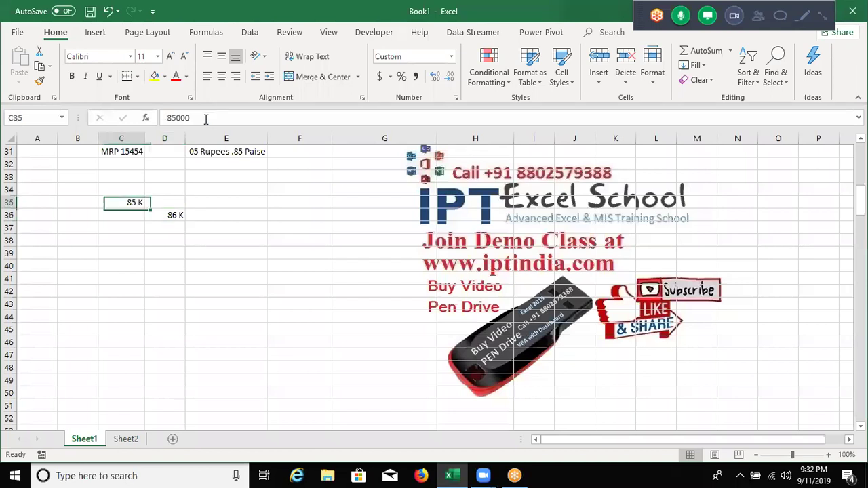
{"action": "left_click", "coordinate": [205, 118]}
{"action": "type", "text": "0"}
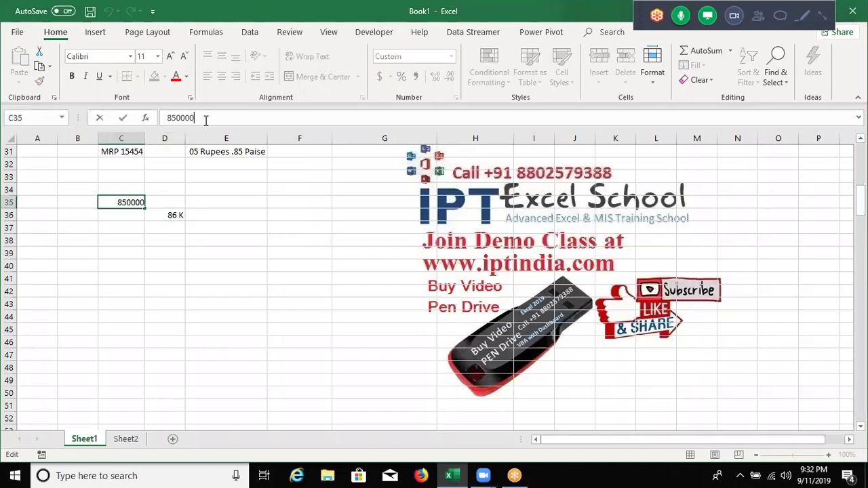
{"action": "key", "text": "Return"}
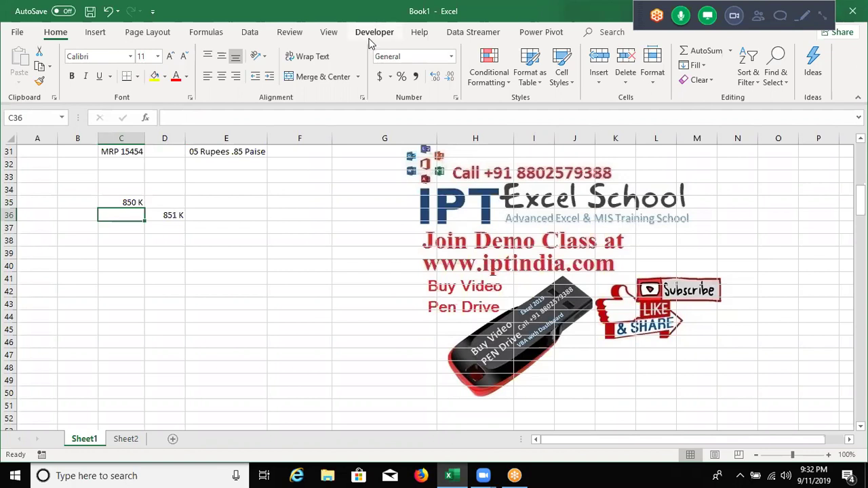
Step: Enter 20512542 in C38
{"action": "key", "text": "Down"}
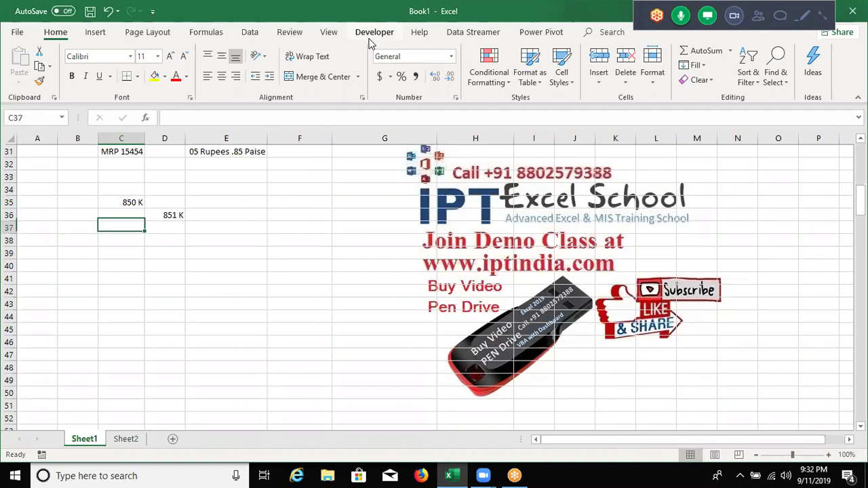
{"action": "key", "text": "Right"}
{"action": "key", "text": "Left"}
{"action": "key", "text": "Down"}
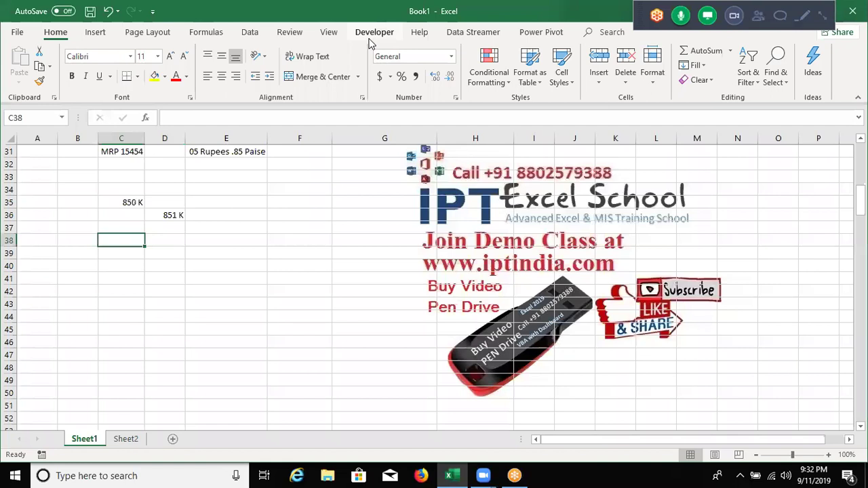
{"action": "type", "text": "20512542"}
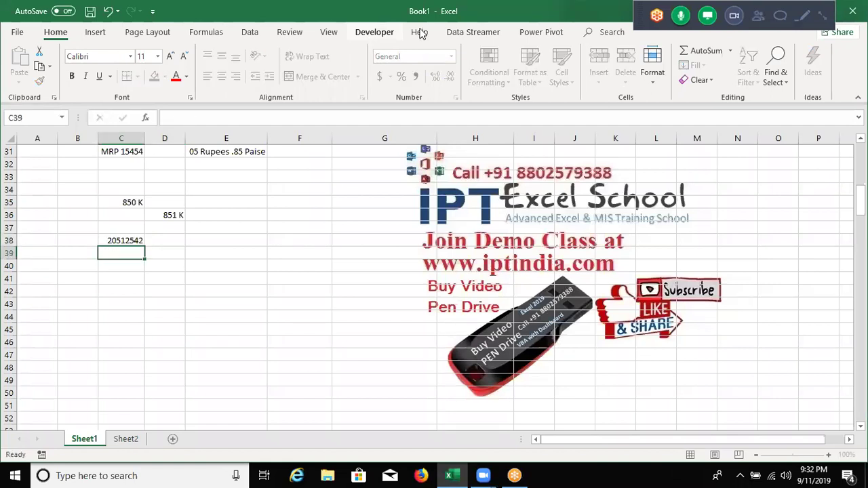
{"action": "key", "text": "ctrl+Return"}
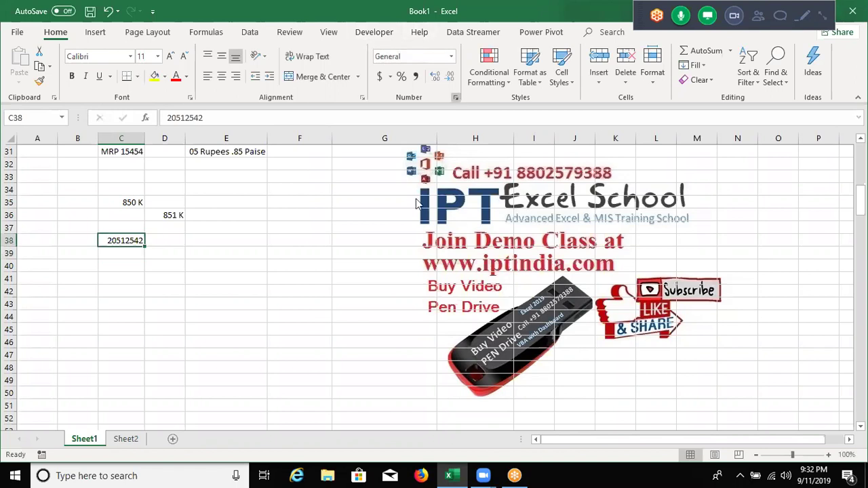
Step: Give C38 the custom format 0.0,, so 20512542 displays as 20.5
{"action": "key", "text": "ctrl+1"}
{"action": "left_click", "coordinate": [429, 194]}
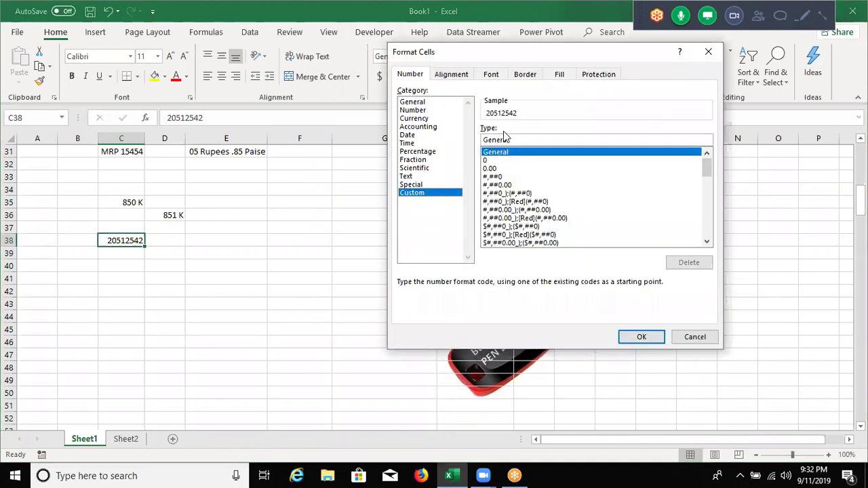
{"action": "type", "text": "0.0"}
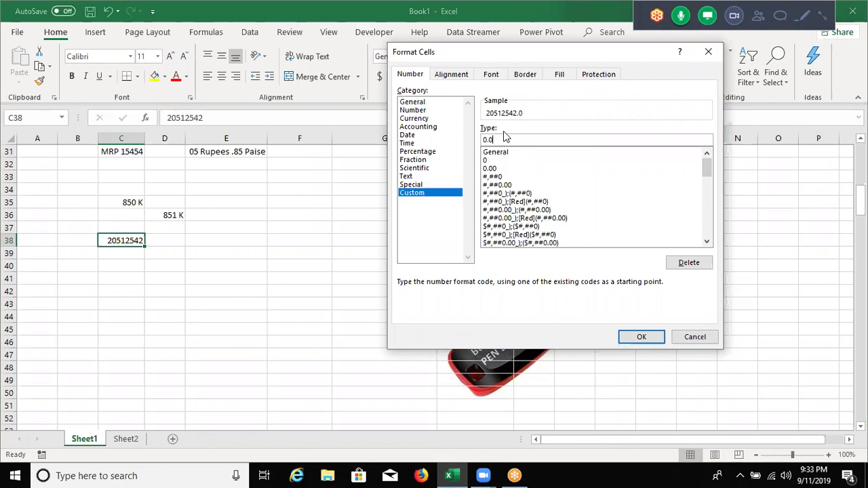
{"action": "type", "text": ",,"}
{"action": "key", "text": "Return"}
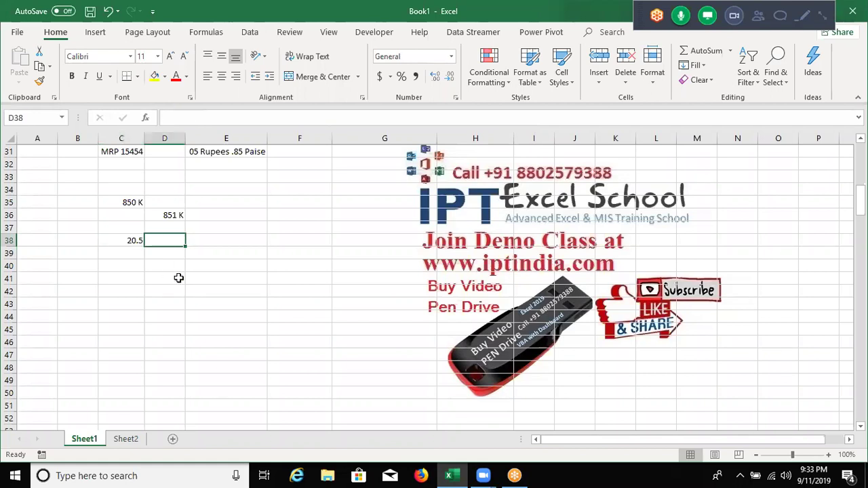
{"action": "key", "text": "Left"}
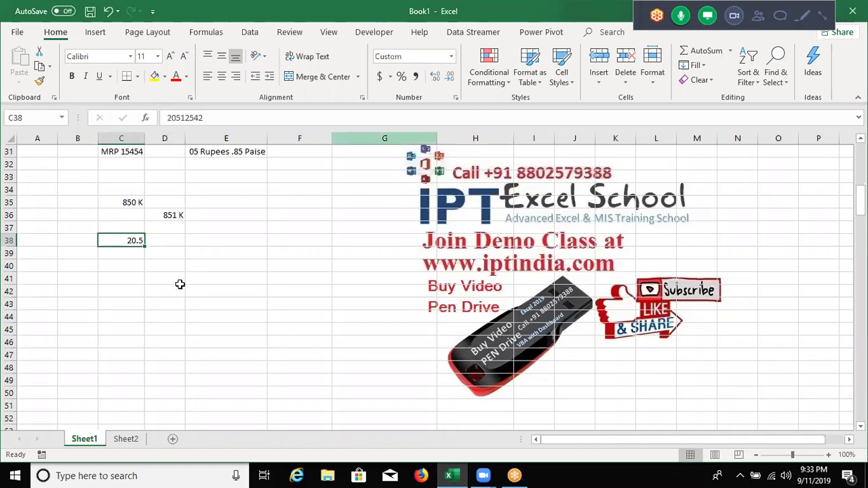
Step: Insert today's date, 9/11/2019, into C42 with Ctrl+;
{"action": "left_click", "coordinate": [146, 265]}
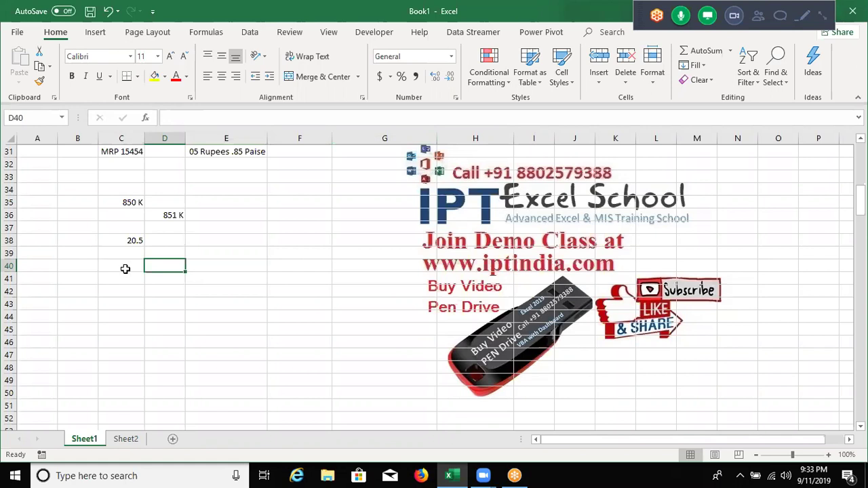
{"action": "key", "text": "Up"}
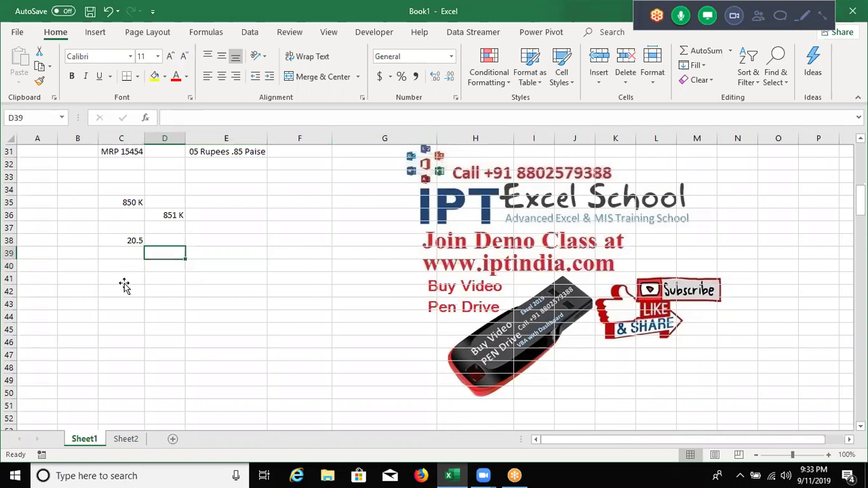
{"action": "left_click", "coordinate": [124, 285]}
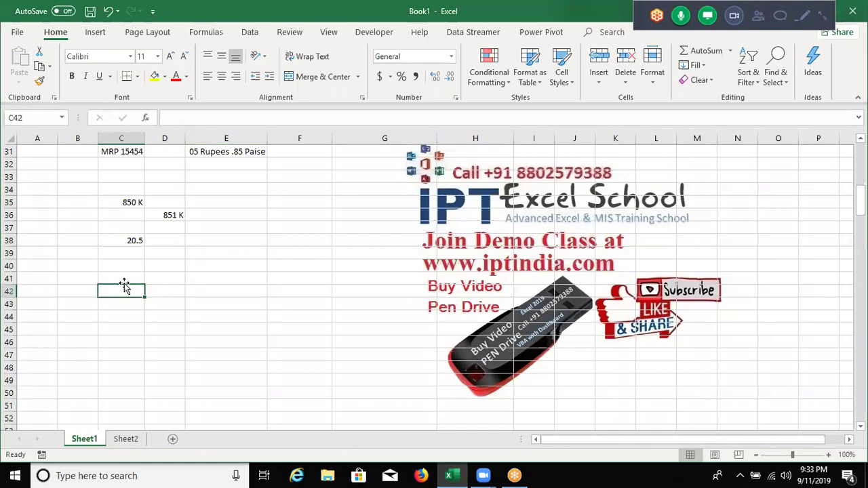
{"action": "key", "text": "ctrl+semicolon"}
{"action": "key", "text": "ctrl+Return"}
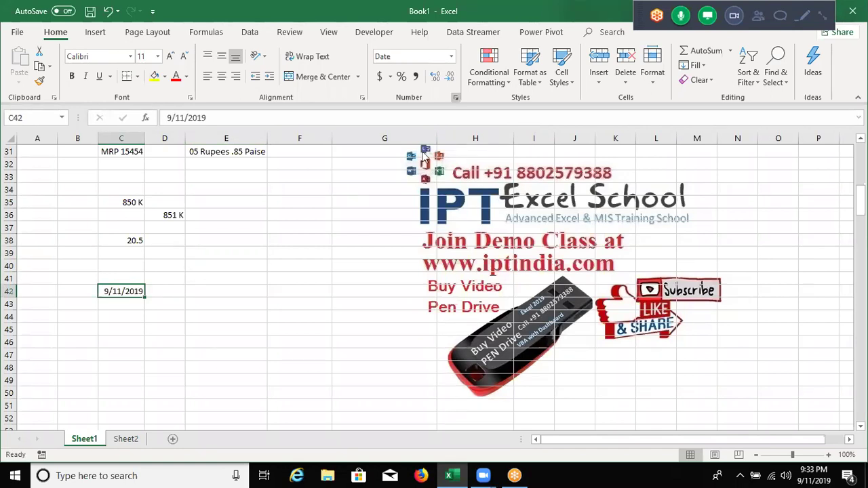
Step: Apply the custom format dddd, dd, mmmm, yy to C42
{"action": "key", "text": "ctrl+1"}
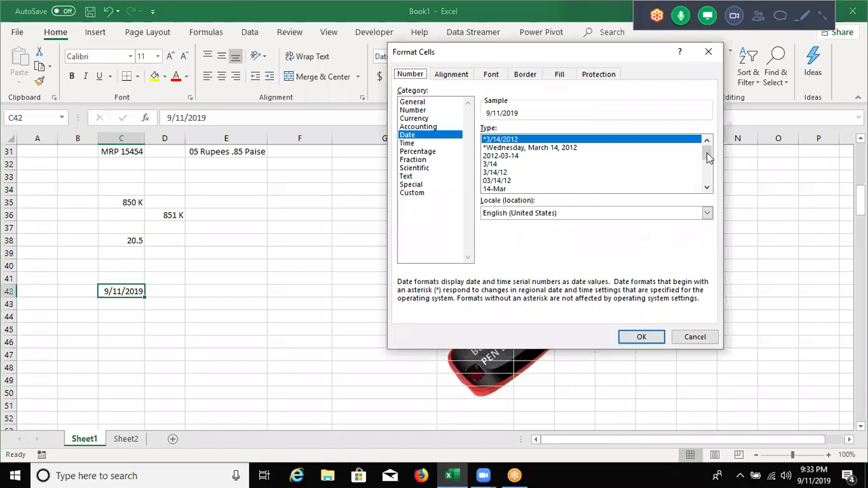
{"action": "scroll", "coordinate": [709, 185], "scroll_direction": "down", "scroll_amount": 3}
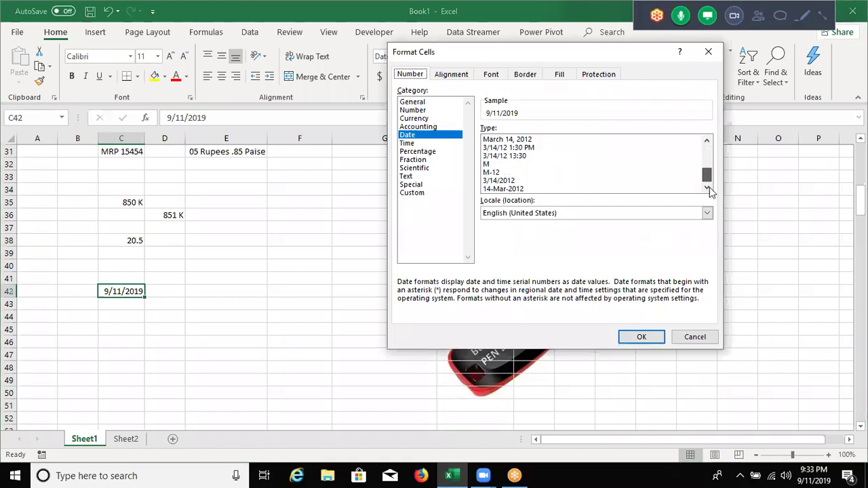
{"action": "left_click", "coordinate": [417, 194]}
{"action": "left_click", "coordinate": [518, 141]}
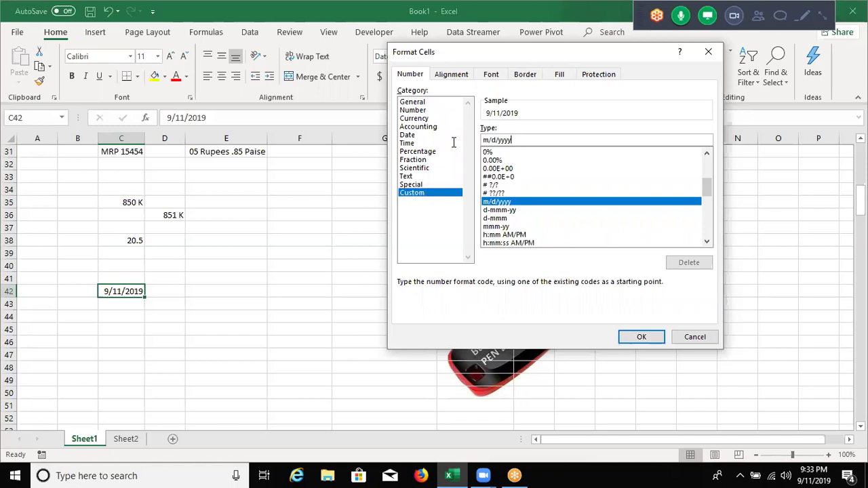
{"action": "key", "text": "ctrl+a"}
{"action": "type", "text": "d"}
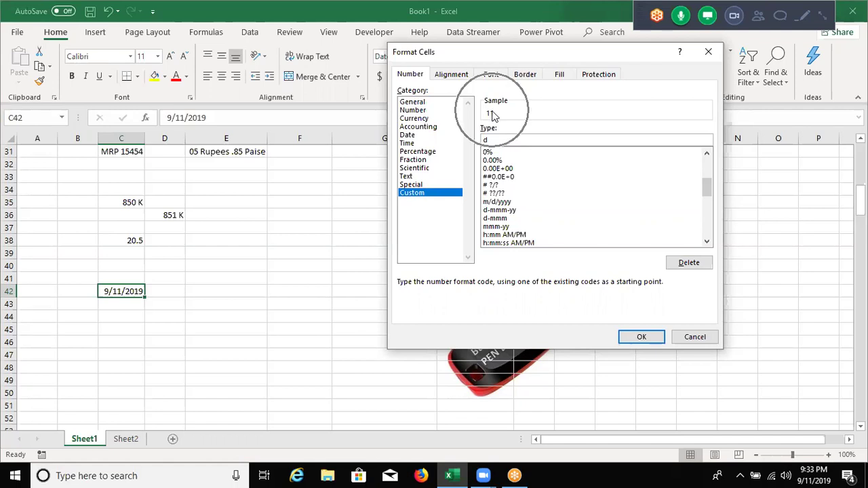
{"action": "type", "text": "d"}
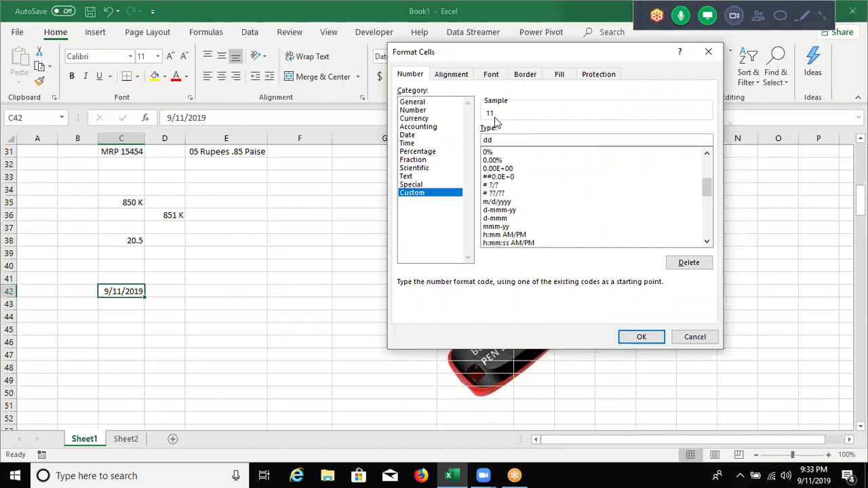
{"action": "type", "text": "d"}
{"action": "key", "text": "ctrl"}
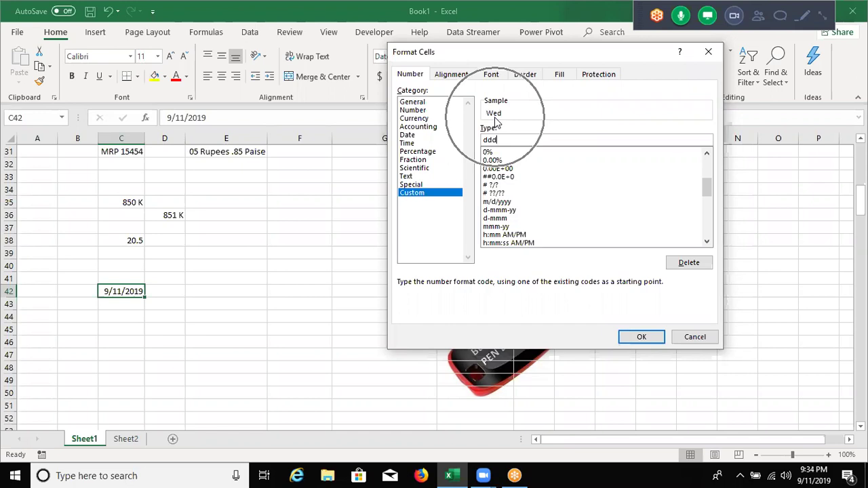
{"action": "type", "text": "d"}
{"action": "left_click", "coordinate": [495, 122]}
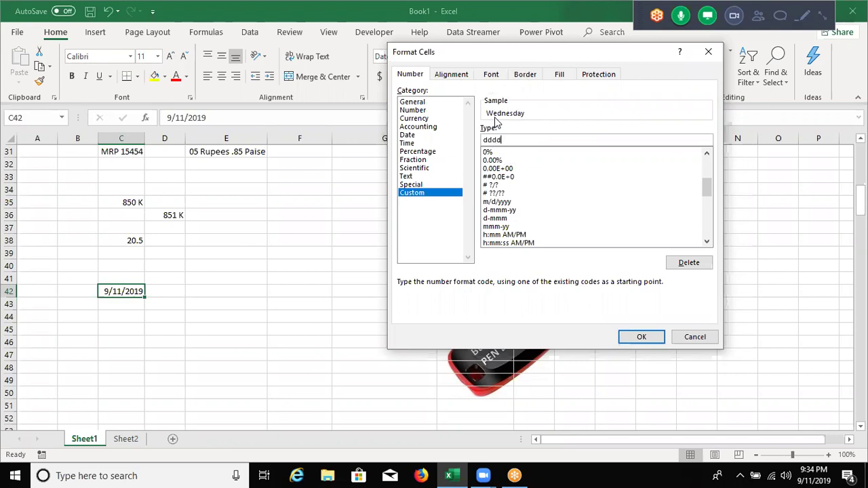
{"action": "type", "text": ", dd, m"}
{"action": "type", "text": "m"}
{"action": "type", "text": "m"}
{"action": "type", "text": "m"}
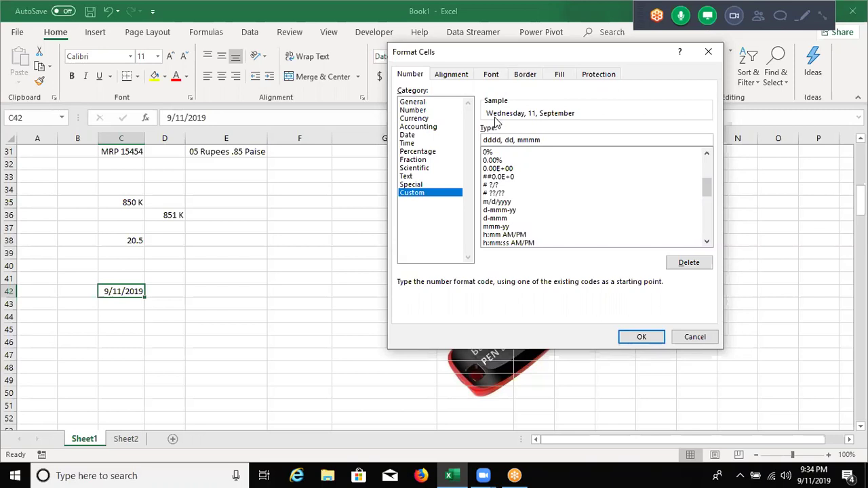
{"action": "type", "text": "m"}
{"action": "type", "text": "m"}
{"action": "key", "text": "BackSpace"}
{"action": "key", "text": "BackSpace"}
{"action": "type", "text": "yy"}
{"action": "key", "text": "Return"}
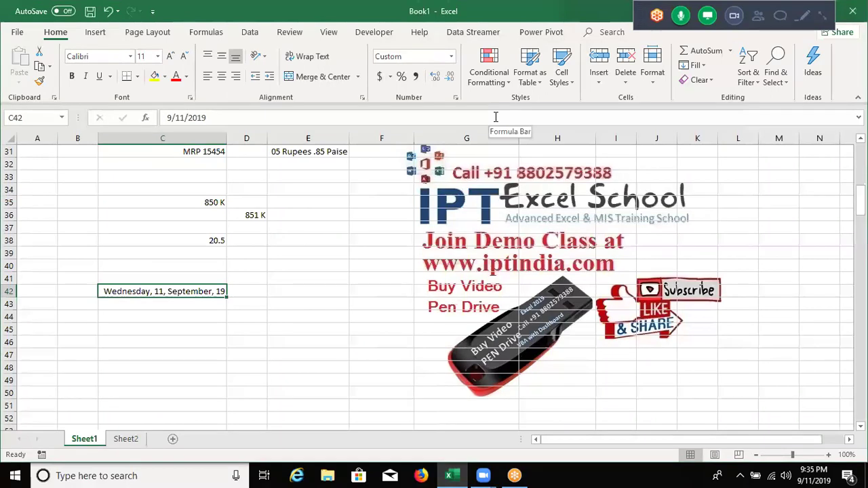
Step: Enter the time 10:20:30 in C43
{"action": "key", "text": "Return"}
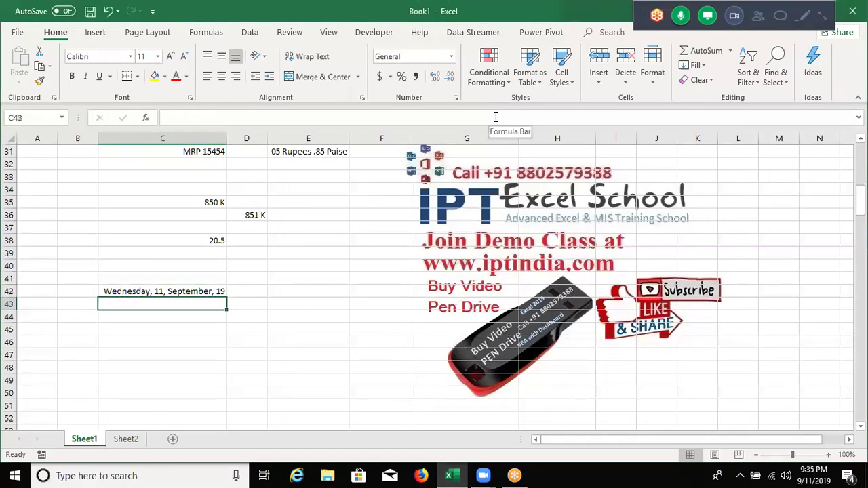
{"action": "type", "text": "10:20"}
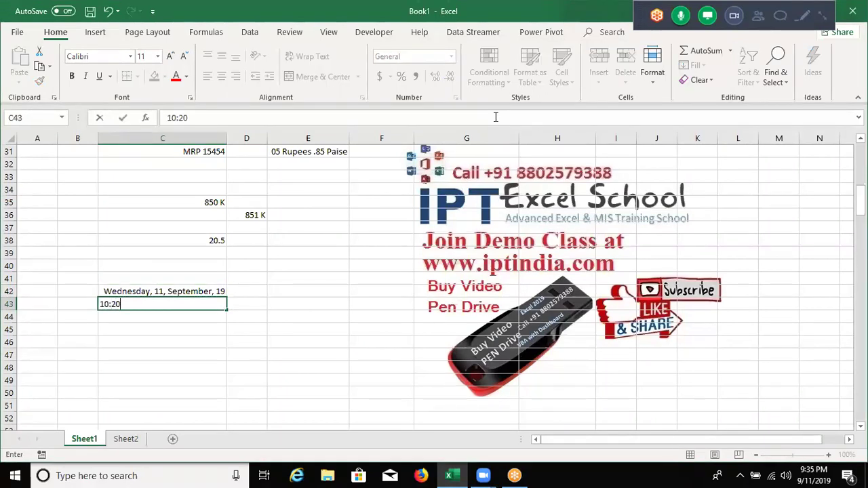
{"action": "type", "text": ":3"}
{"action": "type", "text": "0"}
{"action": "key", "text": "Return"}
{"action": "key", "text": "Up"}
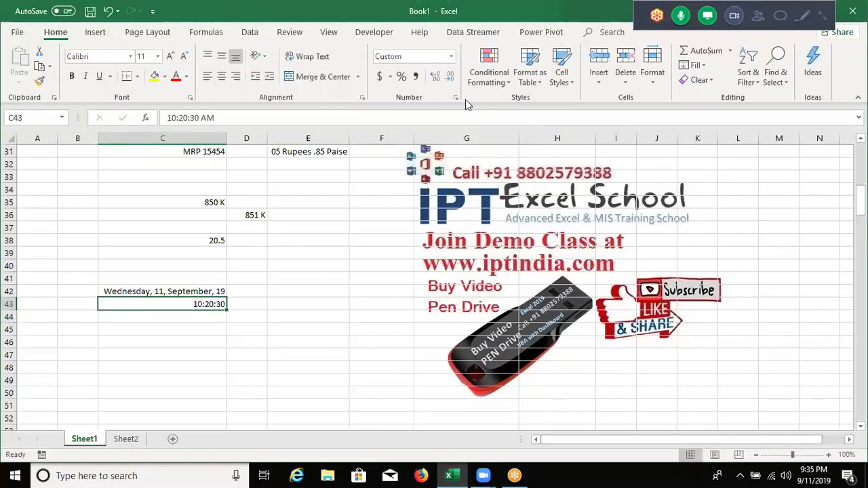
Step: Give C43 the custom format HH:MM:SS Am/PM so it reads 10:20:30 AM
{"action": "left_click", "coordinate": [456, 99]}
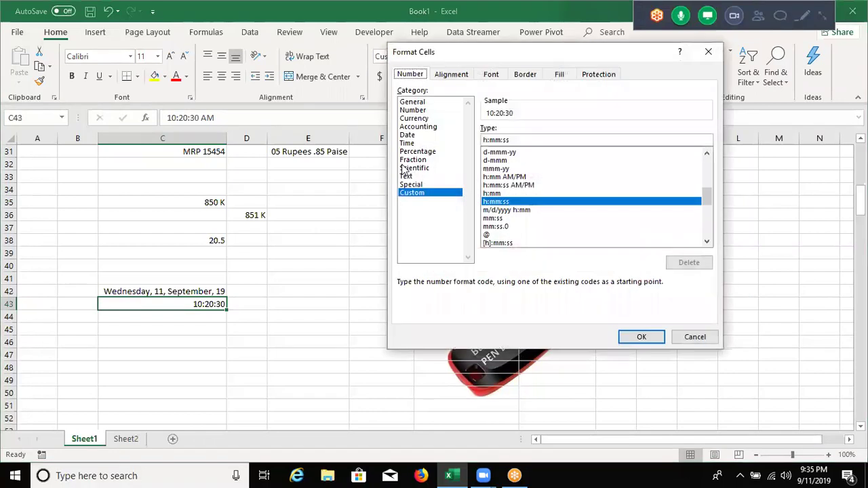
{"action": "left_click", "coordinate": [408, 143]}
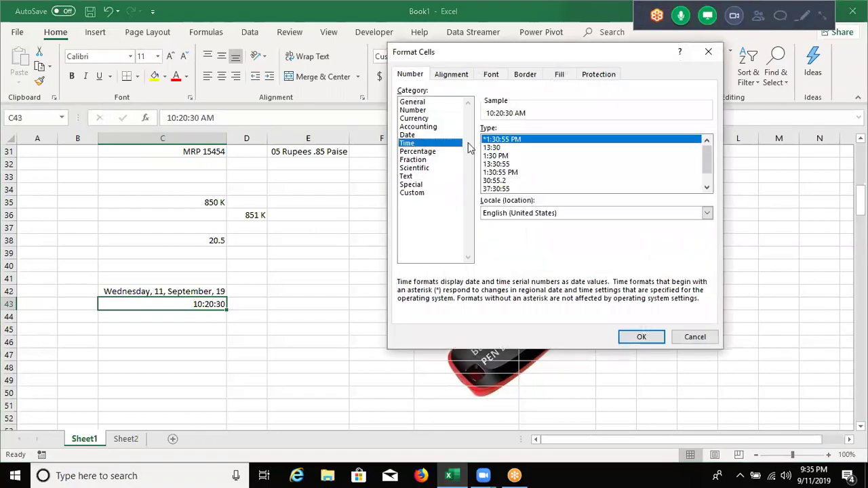
{"action": "left_click", "coordinate": [418, 194]}
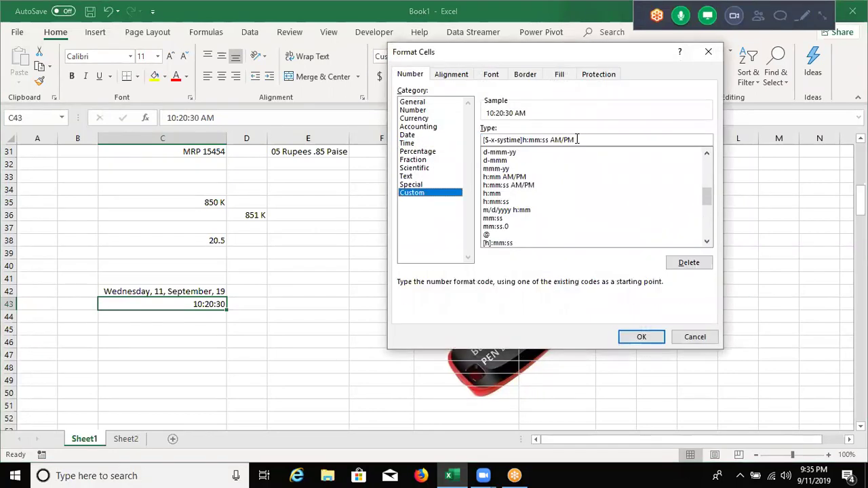
{"action": "left_click_drag", "start_coordinate": [576, 140], "coordinate": [520, 140]}
{"action": "left_click_drag", "start_coordinate": [460, 138], "coordinate": [461, 131]}
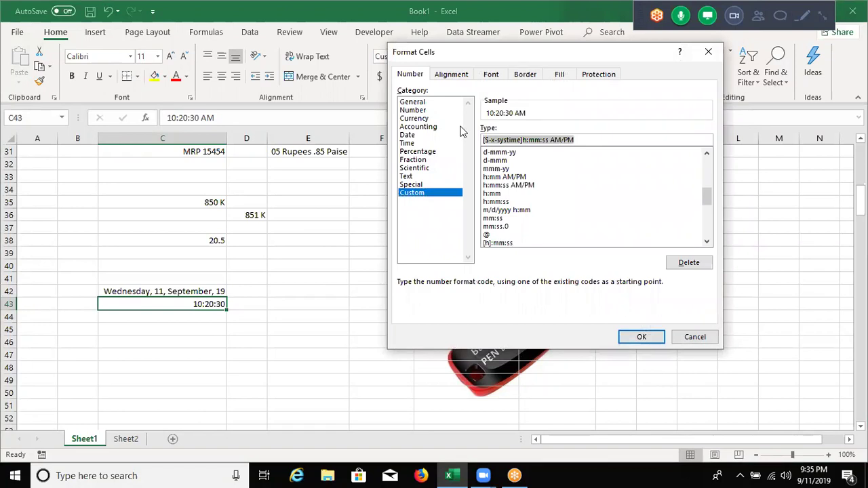
{"action": "type", "text": "HH"}
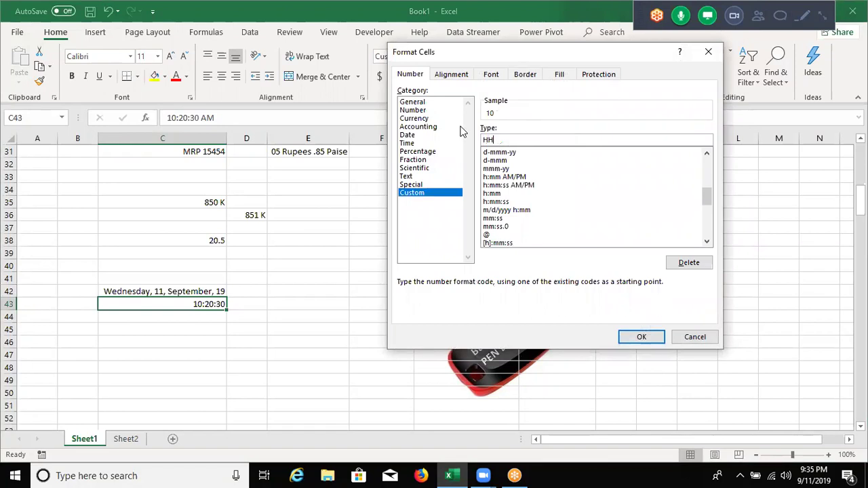
{"action": "type", "text": ":MM"}
{"action": "type", "text": ":SA"}
{"action": "key", "text": "BackSpace"}
{"action": "type", "text": "S Am/PM"}
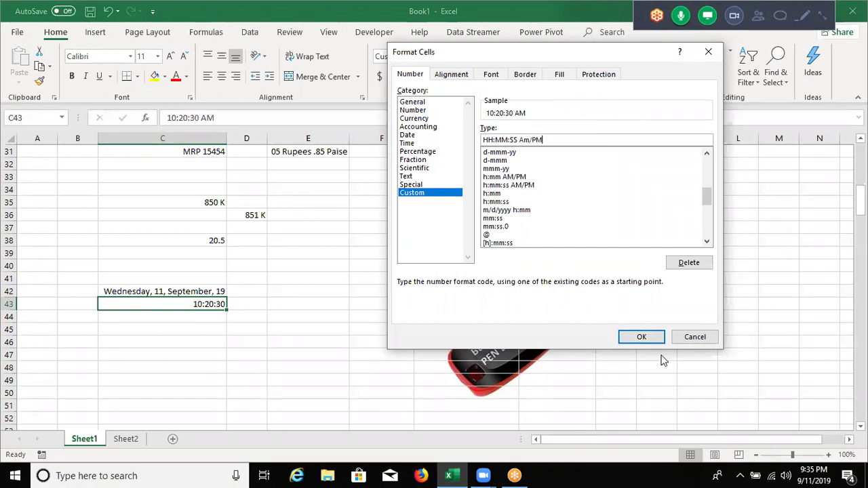
{"action": "key", "text": "Return"}
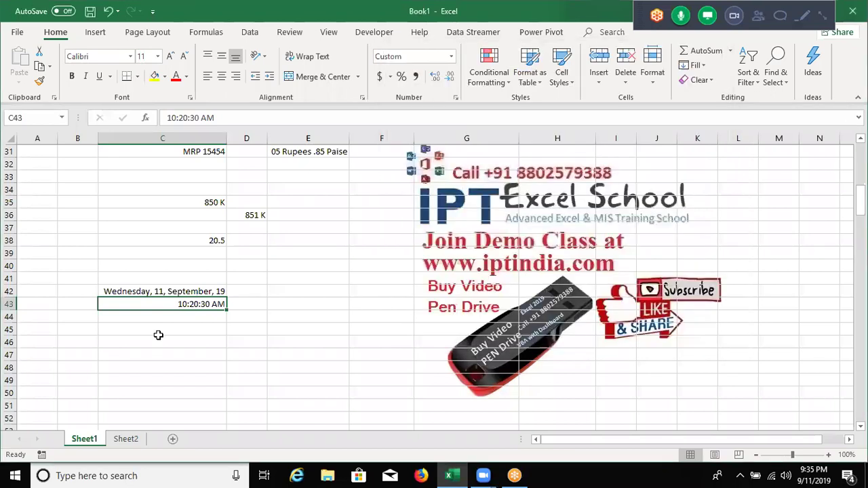
{"action": "left_click", "coordinate": [158, 335]}
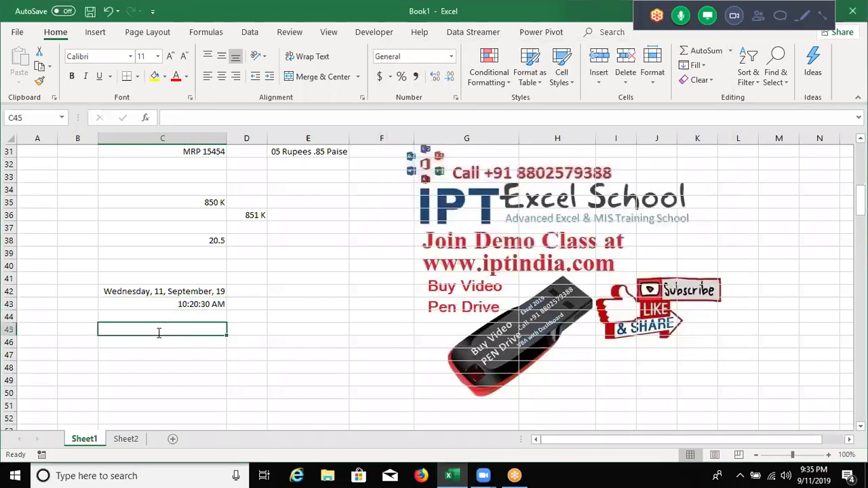
Step: Enter 45:20 in C45, try the [m] format (2720), then undo back to 45:20:00
{"action": "type", "text": "45"}
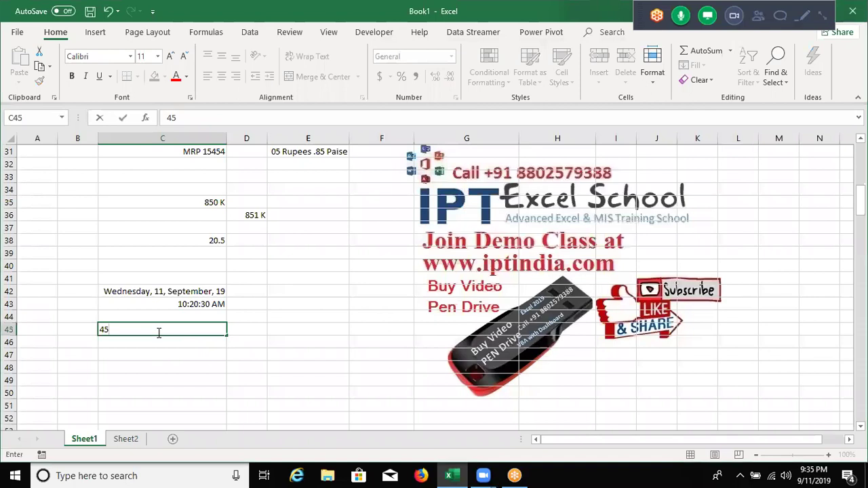
{"action": "type", "text": ":20"}
{"action": "key", "text": "ctrl+Return"}
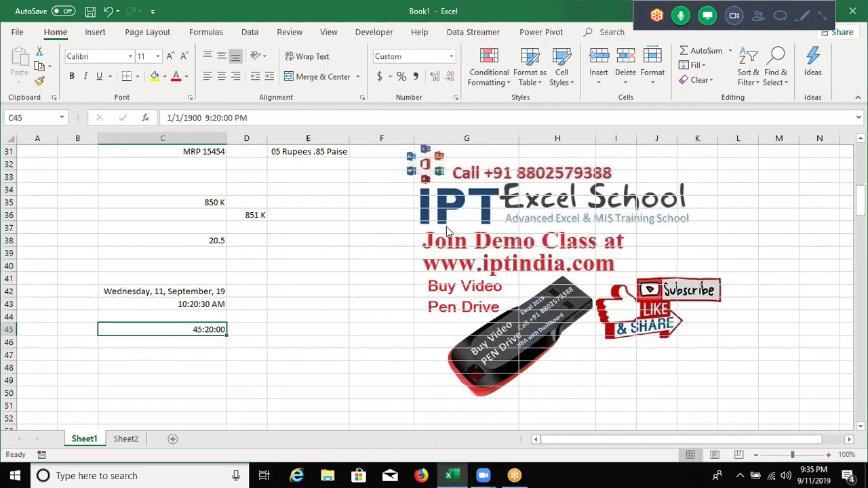
{"action": "key", "text": "ctrl+1"}
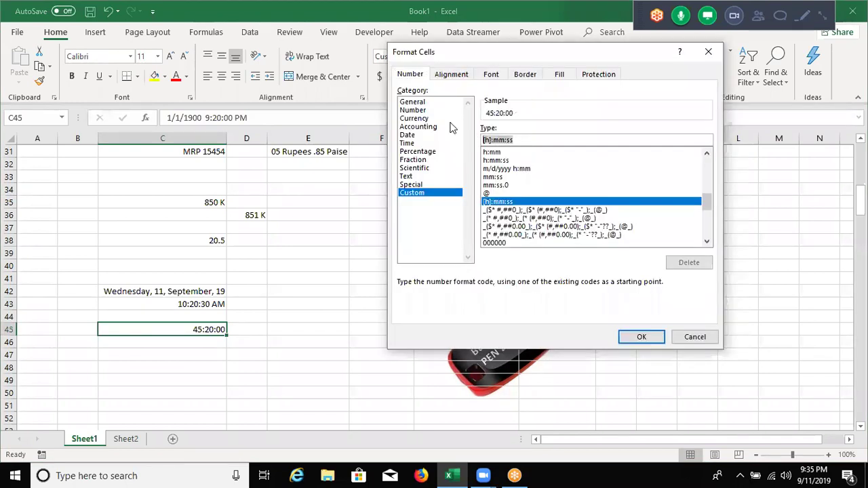
{"action": "type", "text": "["}
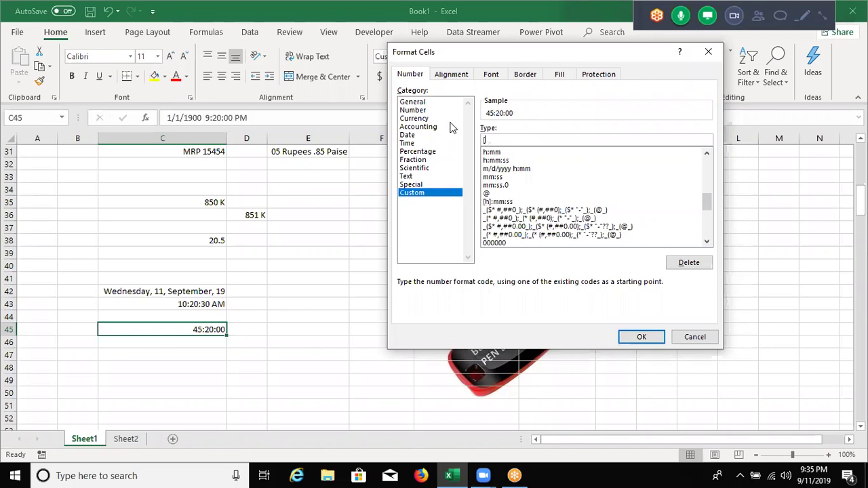
{"action": "type", "text": "m]"}
{"action": "key", "text": "Return"}
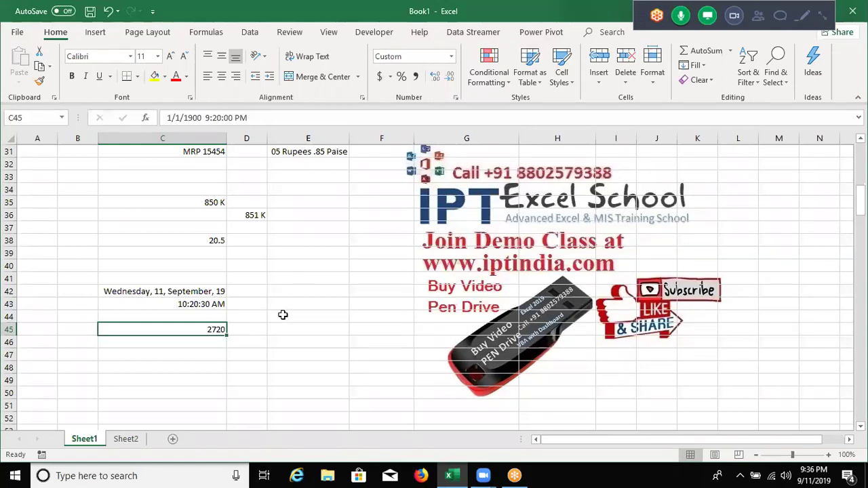
{"action": "key", "text": "ctrl+z"}
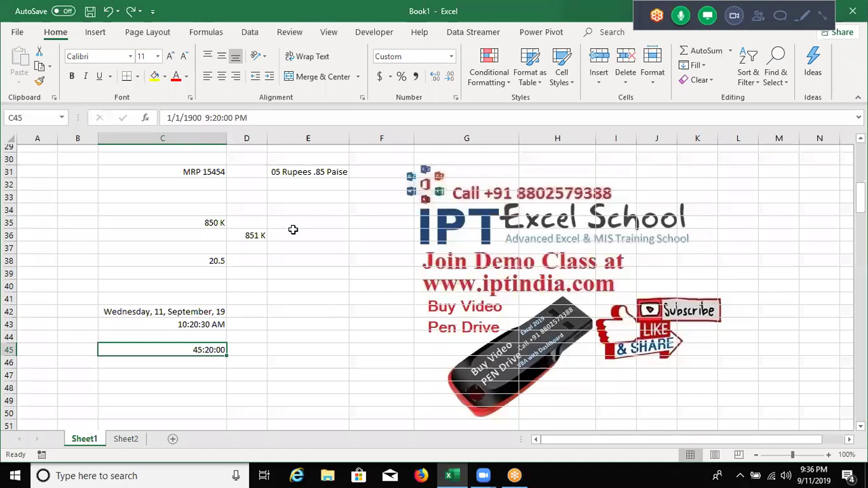
Step: Enter =TEXT(C45,"[m]") in D45 to show 2720 total minutes
{"action": "scroll", "coordinate": [288, 225], "scroll_direction": "up", "scroll_amount": 10}
{"action": "key", "text": "ctrl+z"}
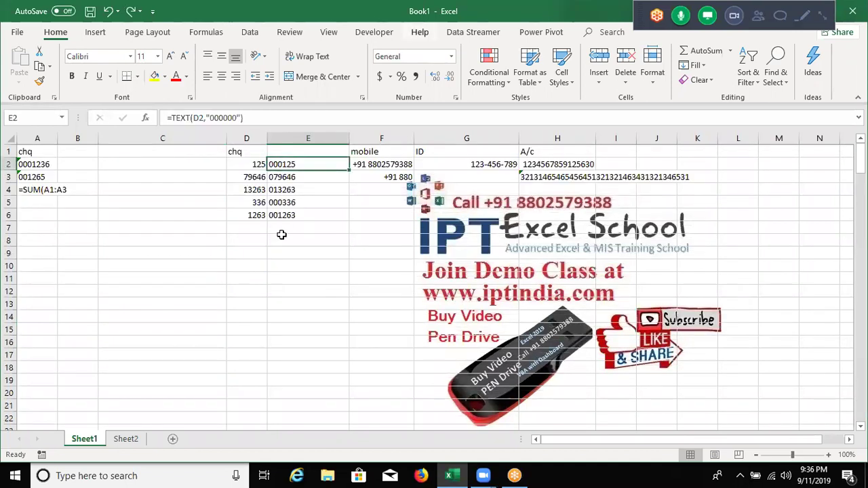
{"action": "scroll", "coordinate": [281, 234], "scroll_direction": "down", "scroll_amount": 12}
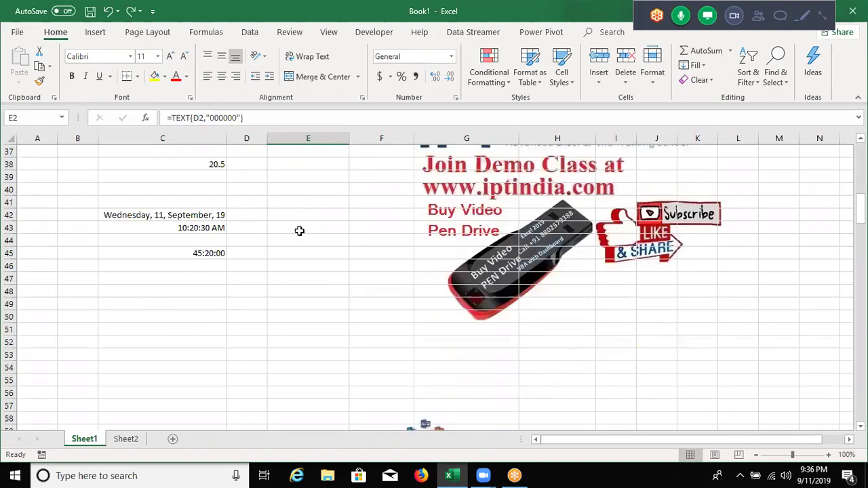
{"action": "left_click", "coordinate": [256, 251]}
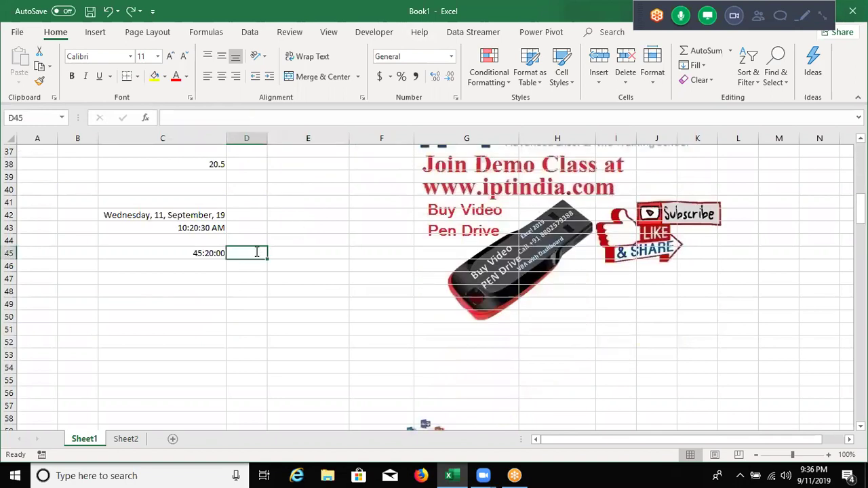
{"action": "type", "text": "=t"}
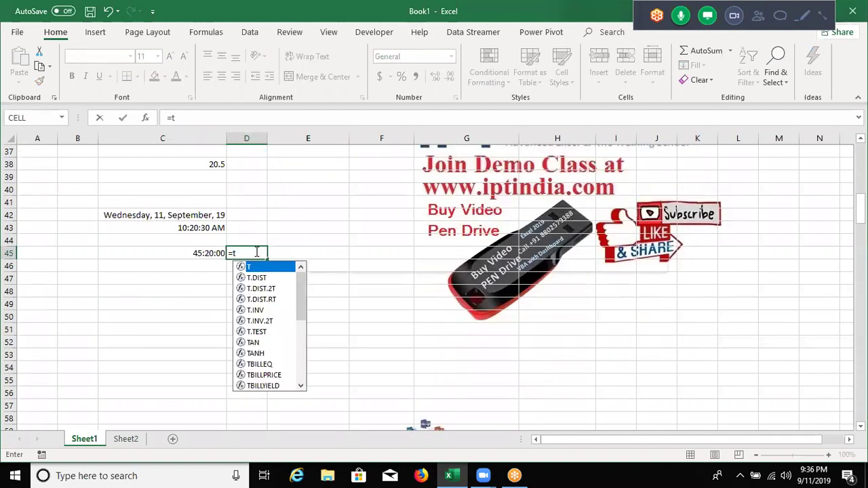
{"action": "type", "text": "ex"}
{"action": "key", "text": "Tab"}
{"action": "key", "text": "Left"}
{"action": "type", "text": ","}
{"action": "type", "text": "\""}
{"action": "type", "text": "DD"}
{"action": "key", "text": "BackSpace"}
{"action": "key", "text": "BackSpace"}
{"action": "type", "text": "[m]"}
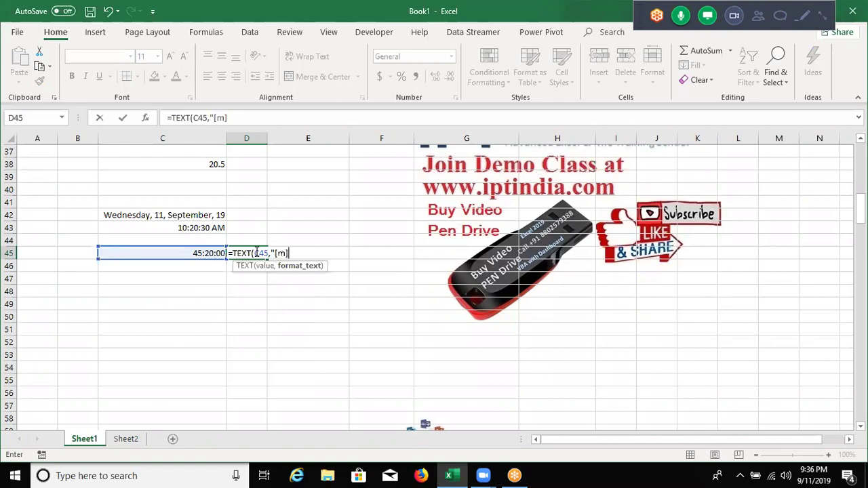
{"action": "type", "text": " \")"}
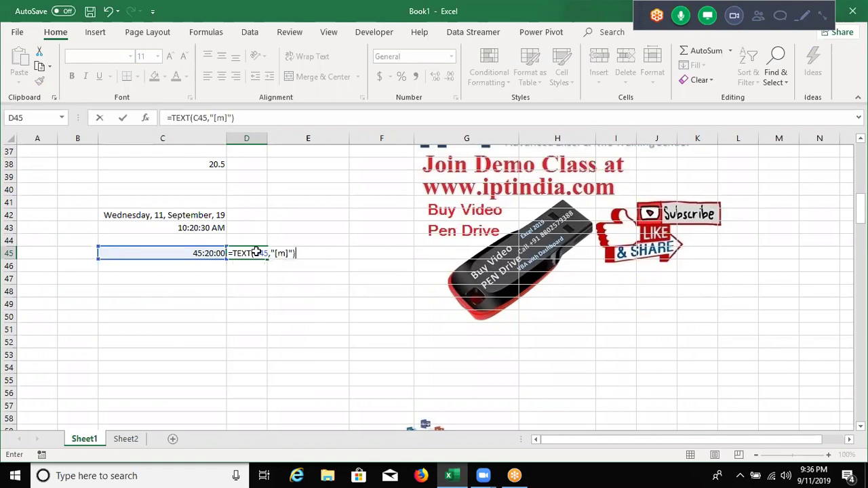
{"action": "key", "text": "ctrl+Return"}
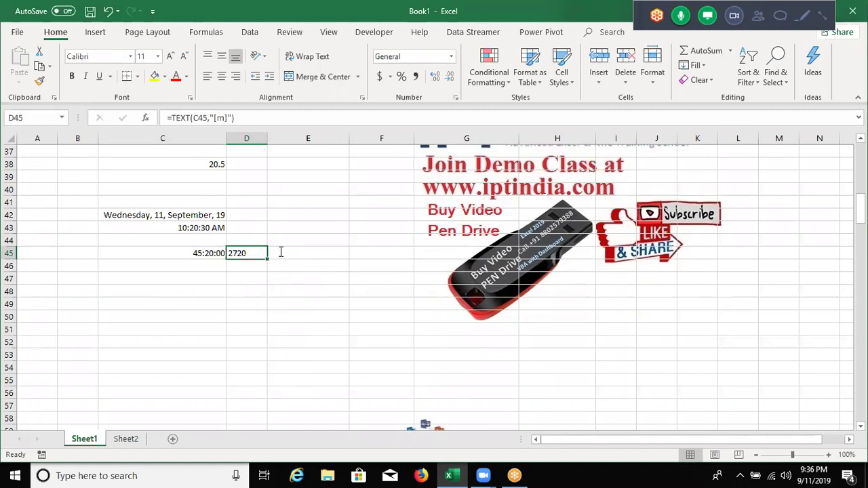
Step: Change the D45 formula to =TEXT(C45,"[s]") so it shows 163200 seconds
{"action": "double_click", "coordinate": [283, 253]}
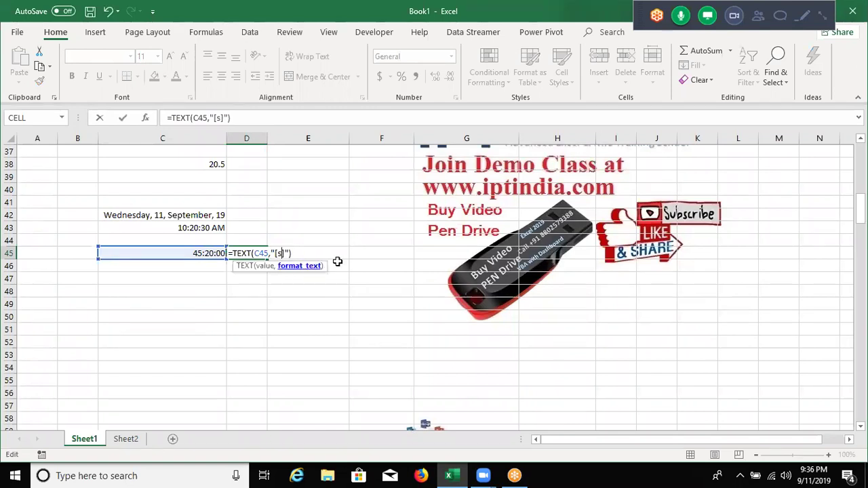
{"action": "key", "text": "Return"}
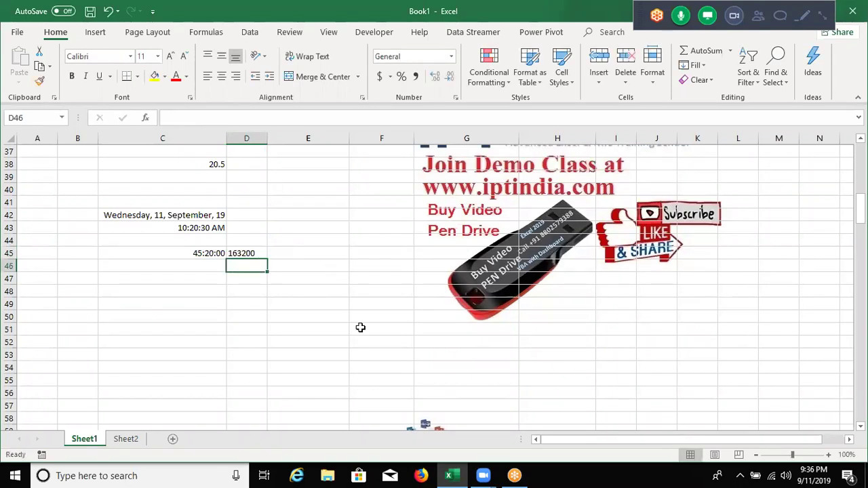
{"action": "key", "text": "Up"}
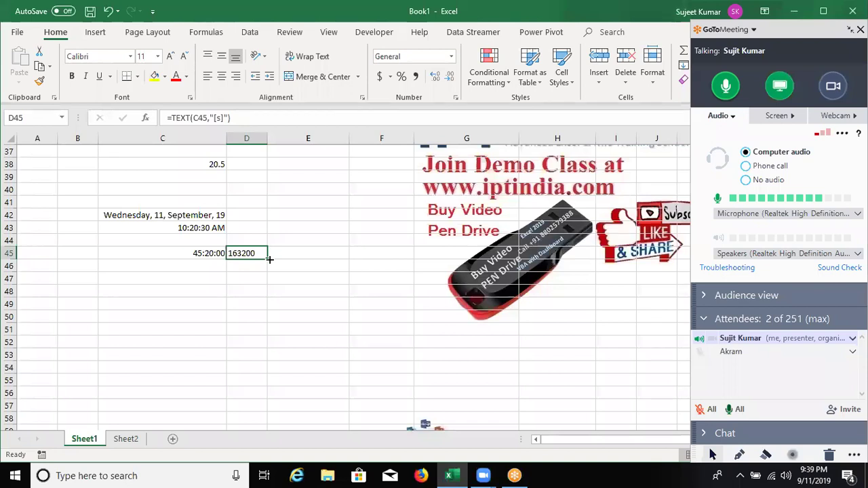
Step: Review the stored values in C45, D45, C43, C42 and C38
{"action": "left_click", "coordinate": [177, 257]}
{"action": "left_click", "coordinate": [231, 253]}
{"action": "left_click", "coordinate": [202, 229]}
{"action": "left_click", "coordinate": [202, 217]}
{"action": "left_click", "coordinate": [213, 165]}
Step: Scroll through the examples, then bring up GoToMeeting's end or leave meeting prompt
{"action": "scroll", "coordinate": [325, 169], "scroll_direction": "up", "scroll_amount": 3}
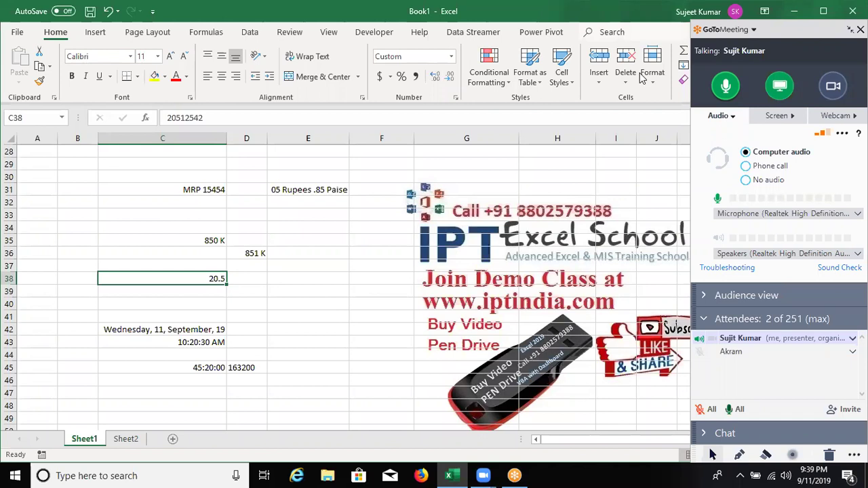
{"action": "scroll", "coordinate": [345, 245], "scroll_direction": "down", "scroll_amount": 1}
{"action": "scroll", "coordinate": [346, 244], "scroll_direction": "down", "scroll_amount": 1}
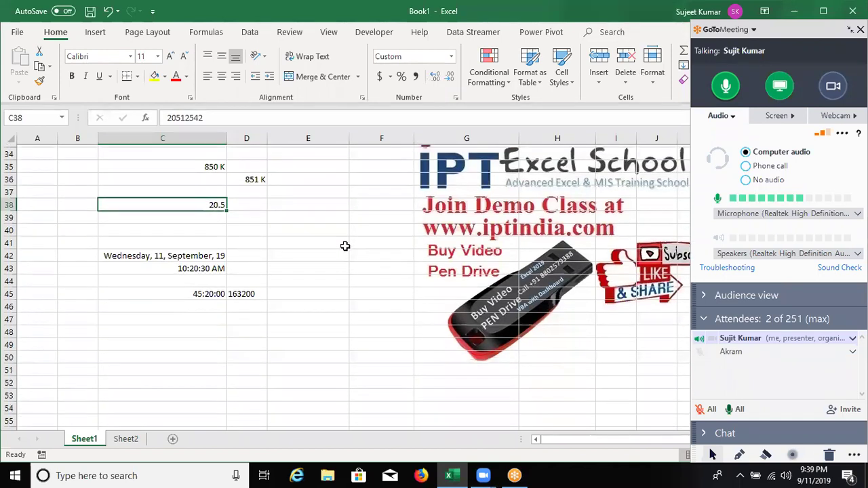
{"action": "scroll", "coordinate": [346, 246], "scroll_direction": "down", "scroll_amount": 2}
{"action": "scroll", "coordinate": [345, 246], "scroll_direction": "up", "scroll_amount": 2}
{"action": "scroll", "coordinate": [345, 246], "scroll_direction": "up", "scroll_amount": 1}
{"action": "scroll", "coordinate": [345, 246], "scroll_direction": "down", "scroll_amount": 1}
{"action": "scroll", "coordinate": [344, 245], "scroll_direction": "up", "scroll_amount": 2}
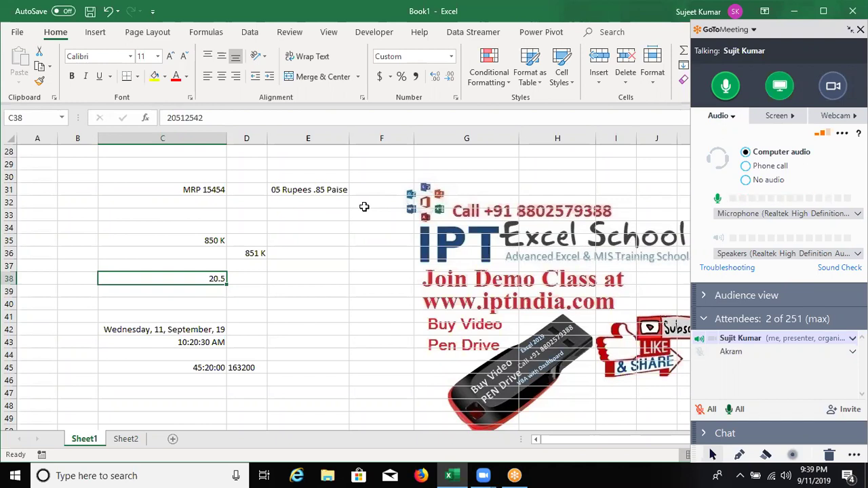
{"action": "key", "text": "alt+q"}
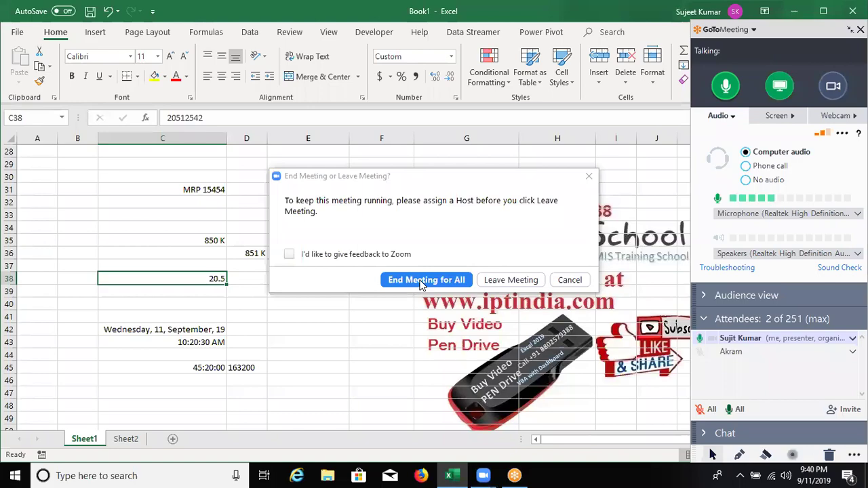